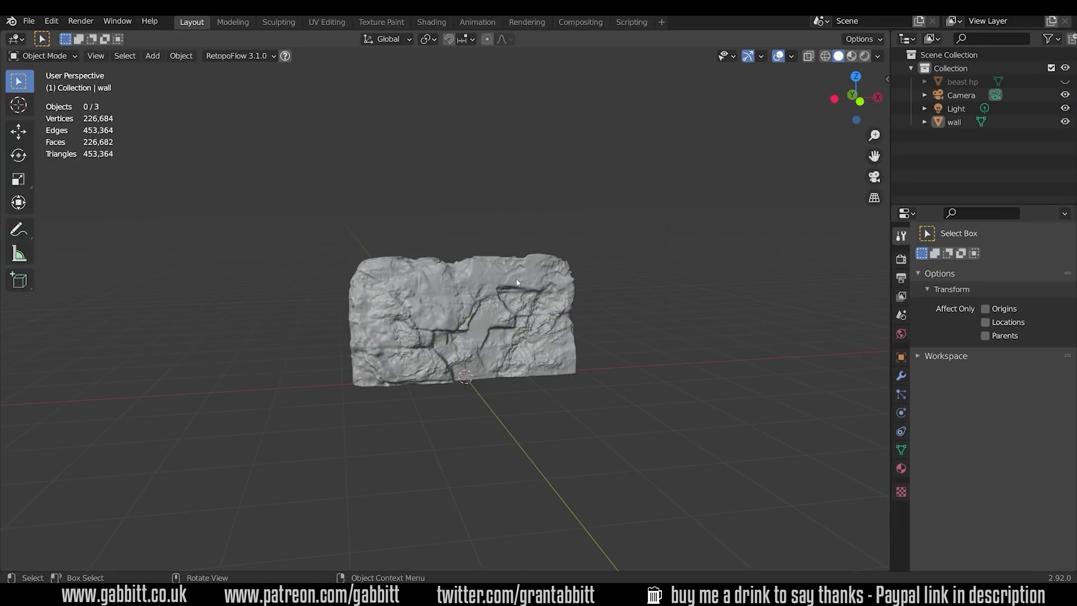
Show the wall's remesh settings in the Sculpting workspace and in the Layout workspace's mesh data properties.
click(517, 287)
click(278, 23)
click(828, 40)
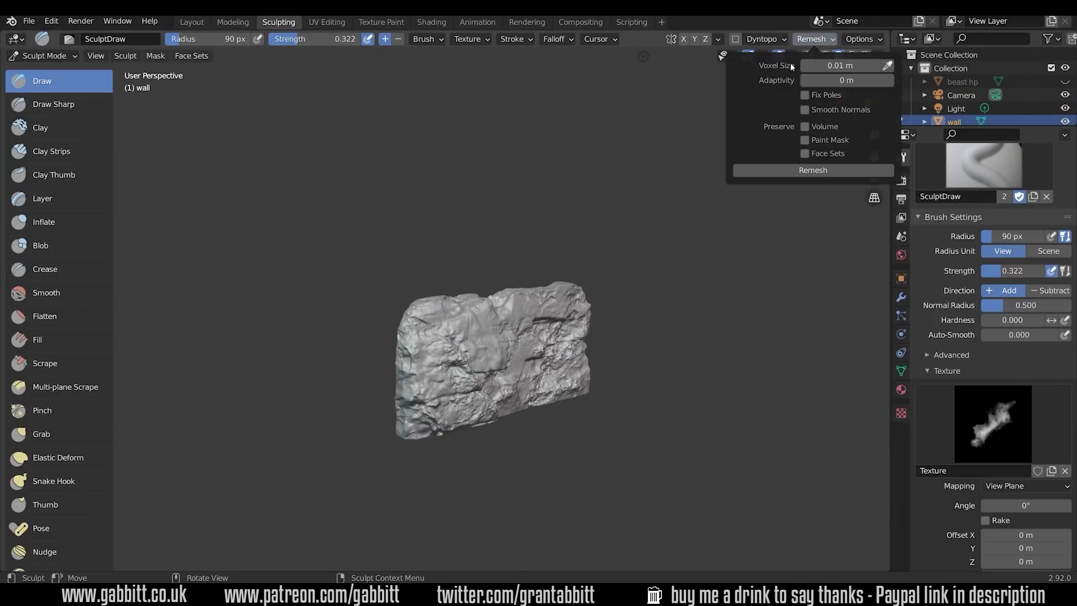
click(190, 22)
click(901, 450)
scroll(983, 440, down, 5)
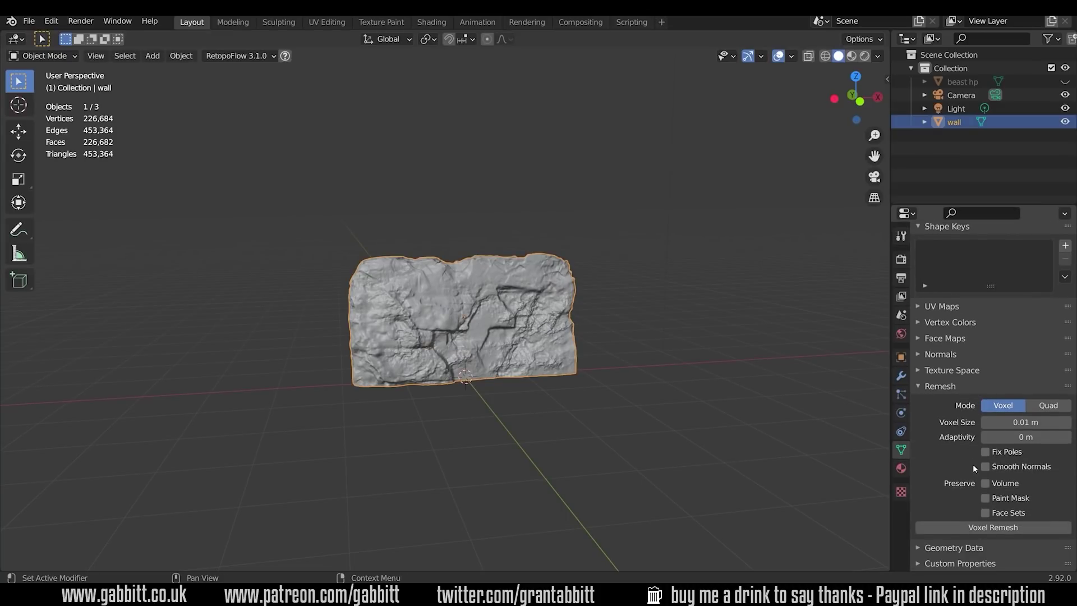
Duplicate the wall along the X axis and place the copy beside the original.
middle_drag(658, 395, 554, 392)
key(shift+d)
key(x)
click(729, 436)
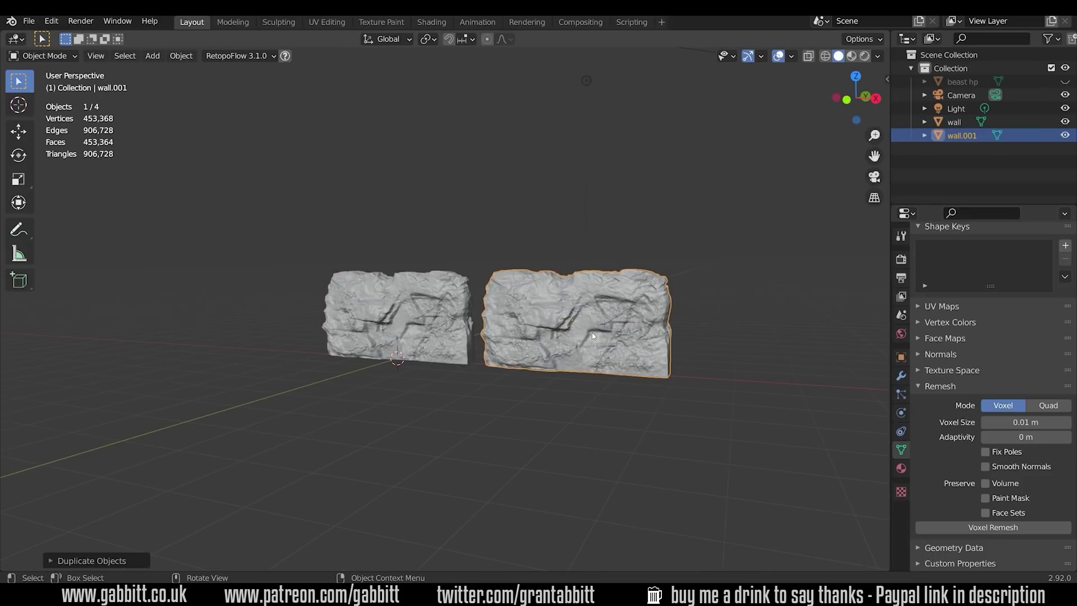
Voxel-remesh the wall copy with a voxel size of 0.1 m and check its mesh.
click(1020, 421)
text(0.1)
key(Return)
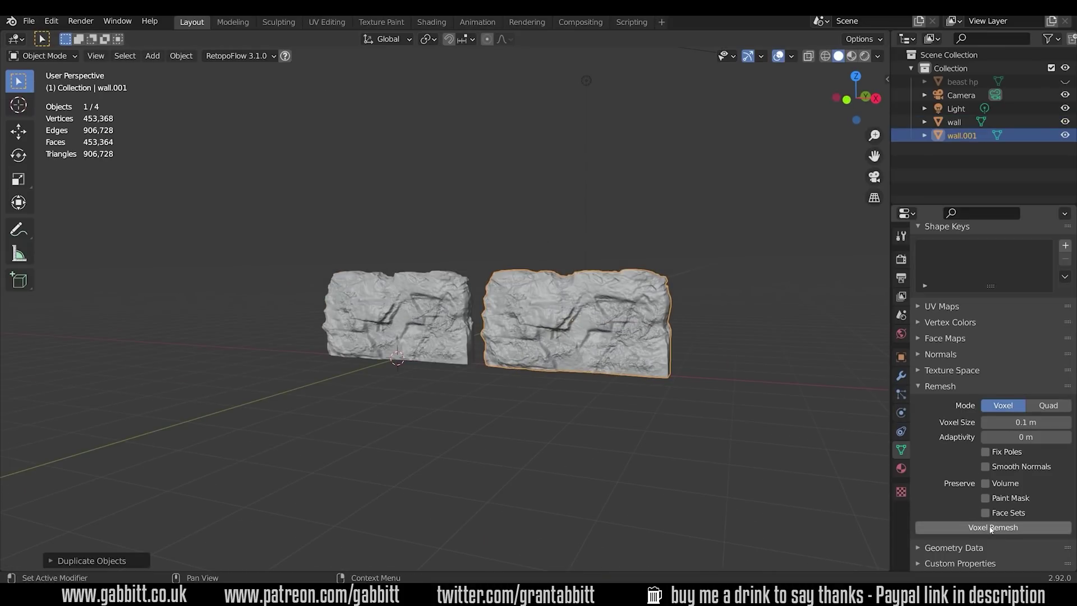
click(993, 527)
scroll(576, 313, up, 2)
key(Tab)
key(Tab)
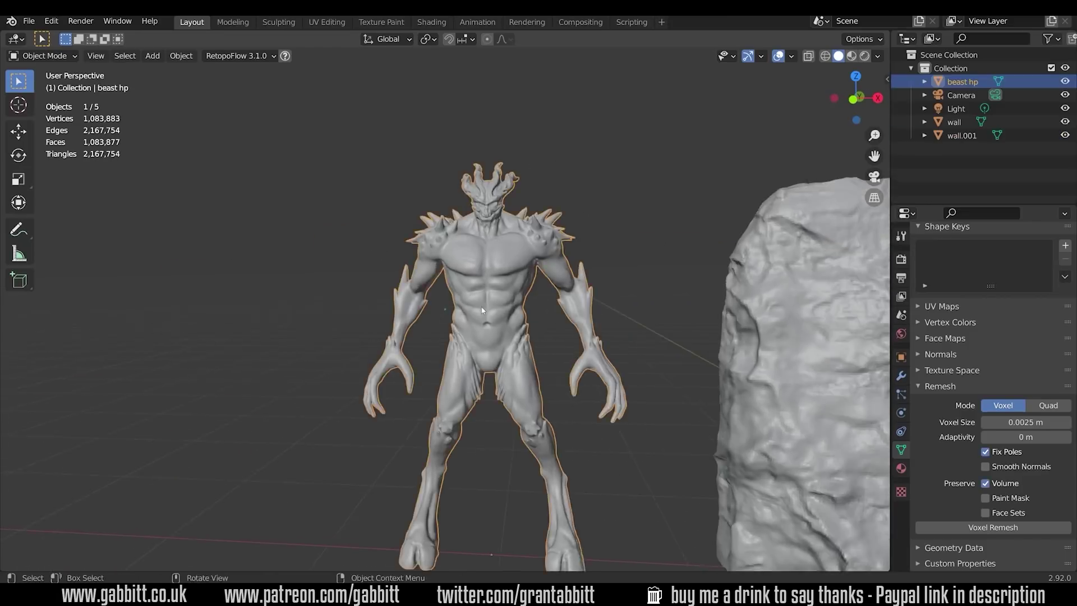
Voxel-remesh the selected beast figure with a voxel size of 0.1 m.
key(x)
click(1025, 422)
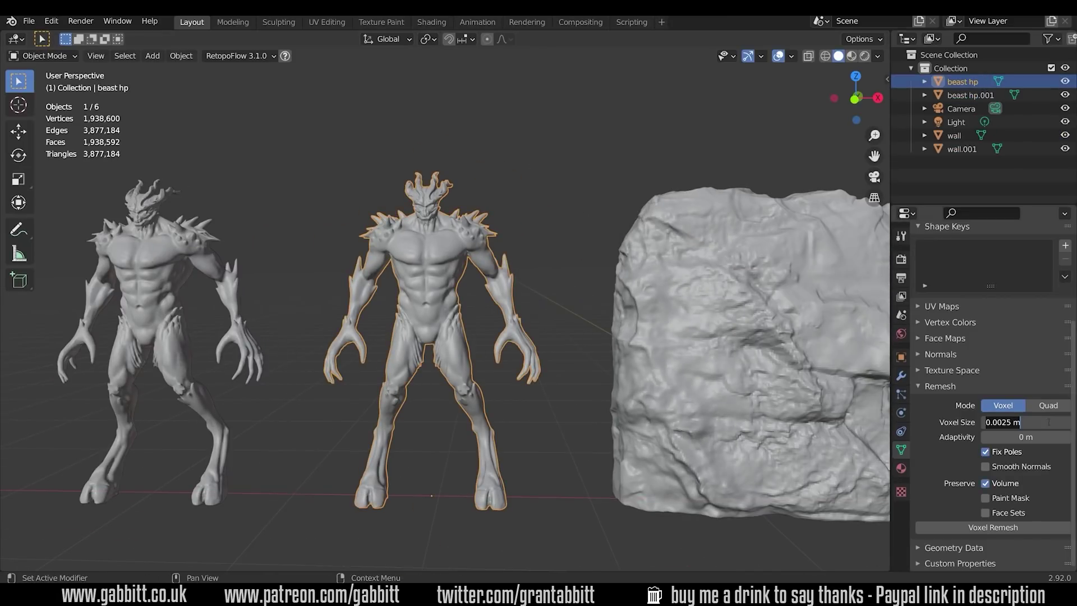
text(0.1)
key(Return)
click(1003, 529)
Compare the voxel-remeshed beast and wall with their detailed originals, including the remeshed wall's mesh.
middle_drag(496, 421, 469, 345)
scroll(471, 352, up, 2)
scroll(472, 352, down, 3)
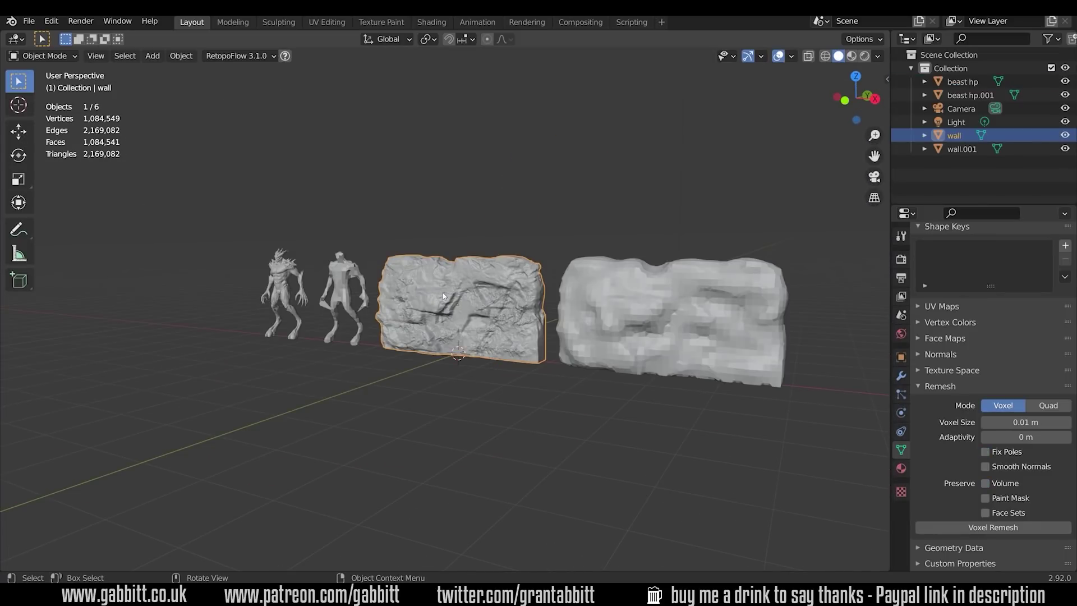
scroll(630, 331, up, 8)
shift+middle_drag(342, 312, 553, 324)
shift+middle_drag(847, 239, 722, 241)
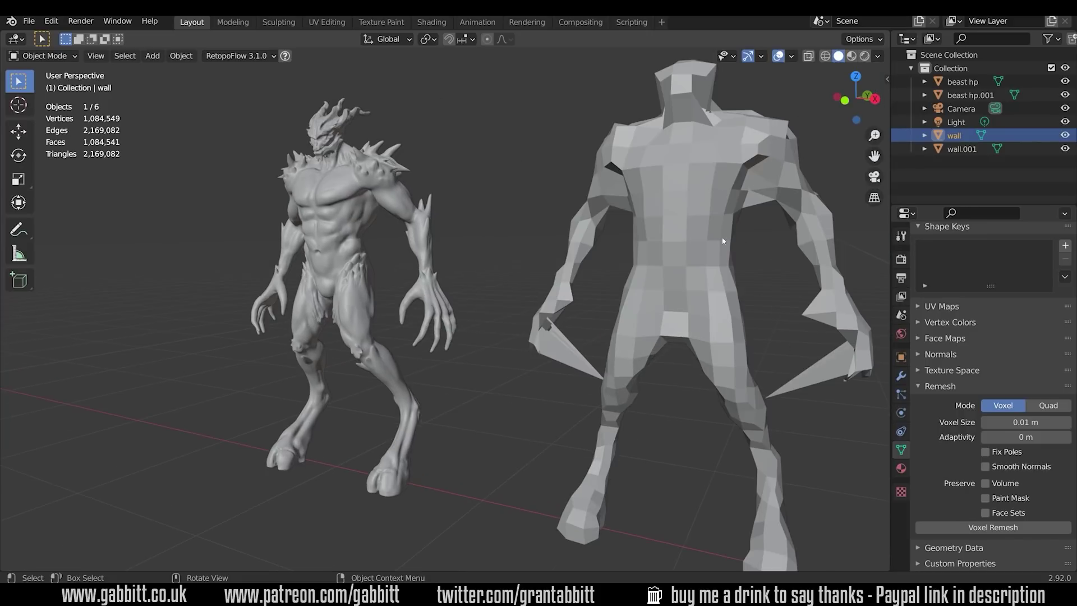
scroll(752, 362, down, 3)
shift+middle_drag(752, 362, 427, 354)
scroll(426, 353, down, 3)
shift+middle_drag(640, 362, 505, 368)
middle_drag(505, 369, 513, 370)
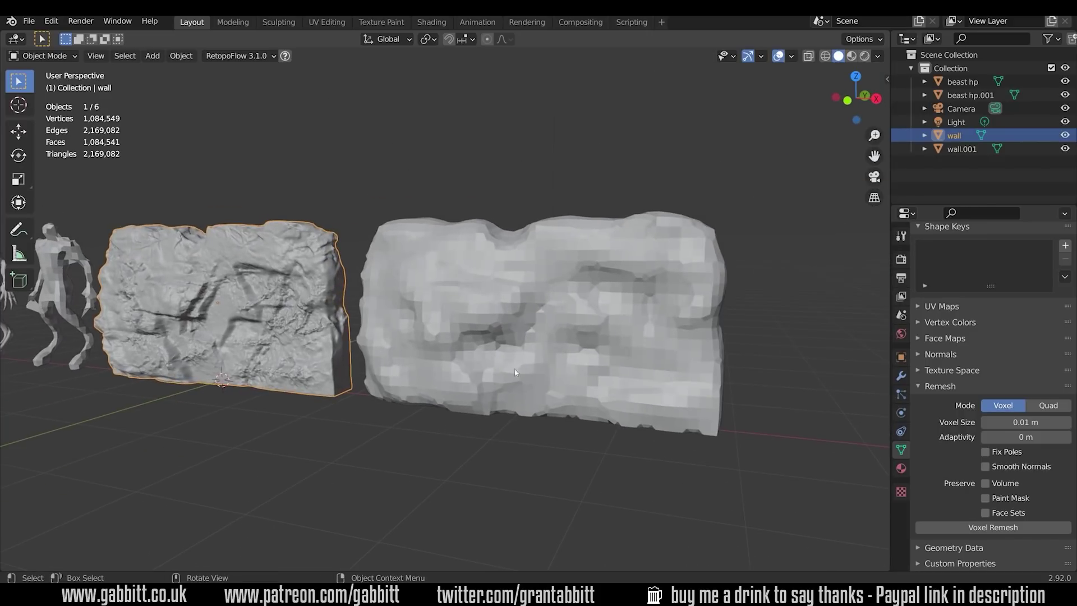
click(675, 307)
key(Tab)
middle_drag(675, 307, 692, 304)
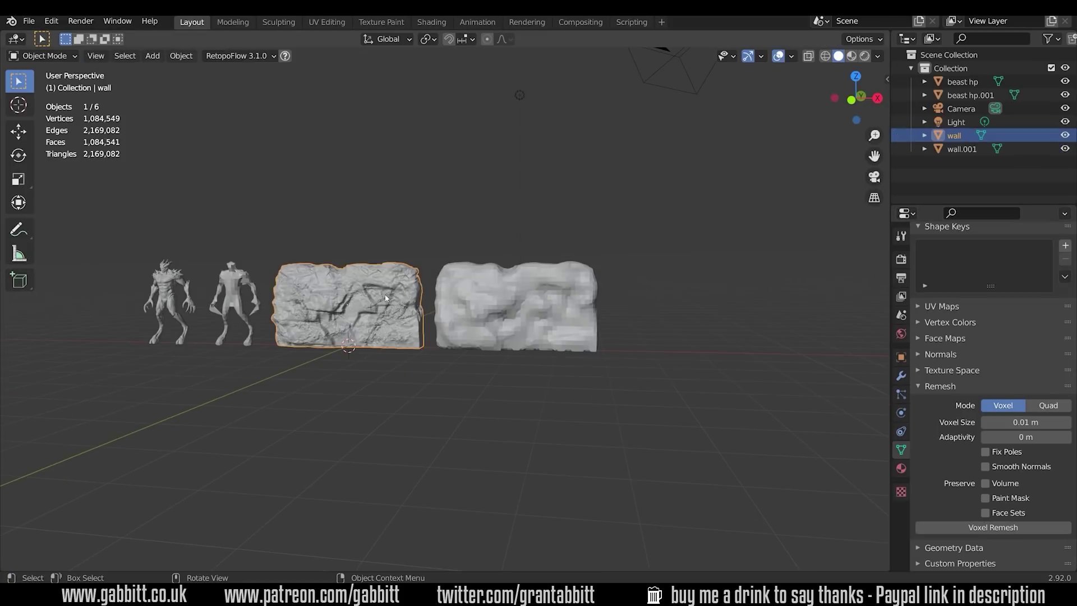
Duplicate the original wall beyond the voxel-remeshed copy and QuadriFlow-remesh the new duplicate with 5000 faces.
key(shift+d)
click(780, 313)
click(1048, 405)
click(993, 530)
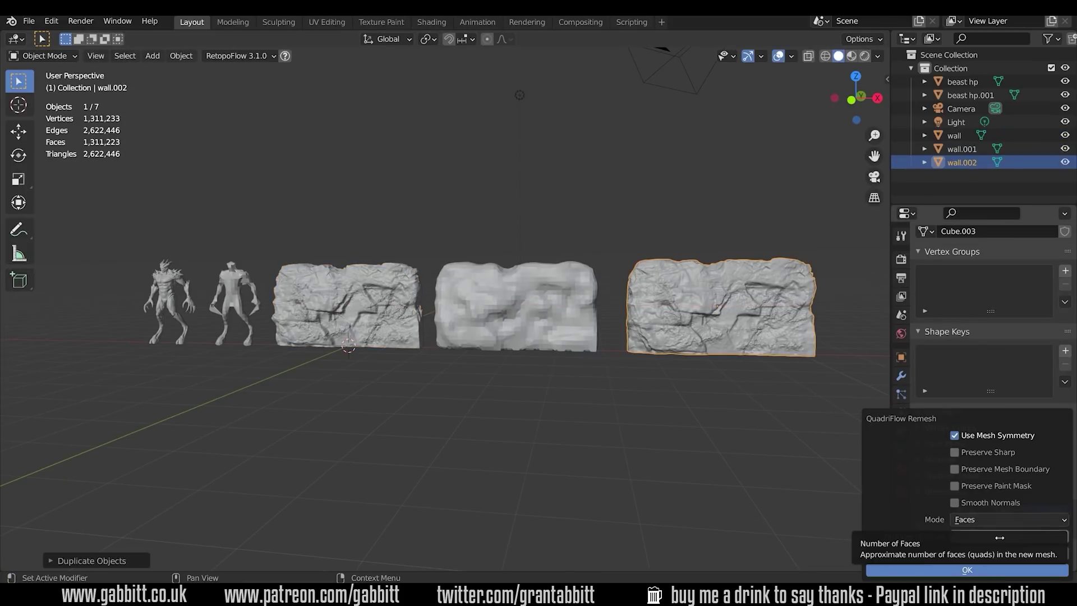
double_click(1022, 536)
text(4000)
key(BackSpace)
key(BackSpace)
key(BackSpace)
key(BackSpace)
text(5000)
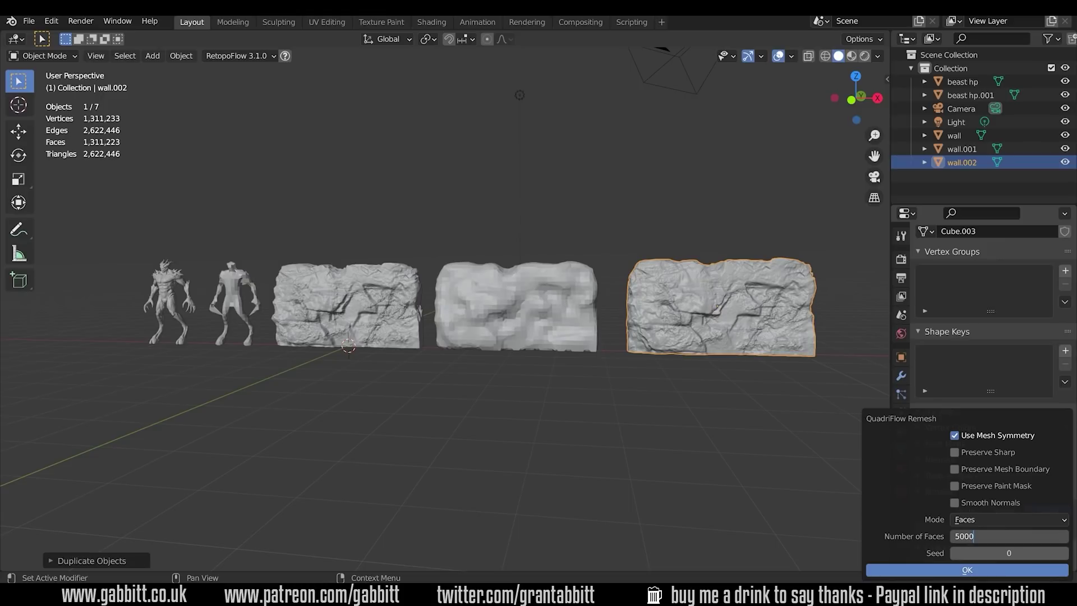
key(Return)
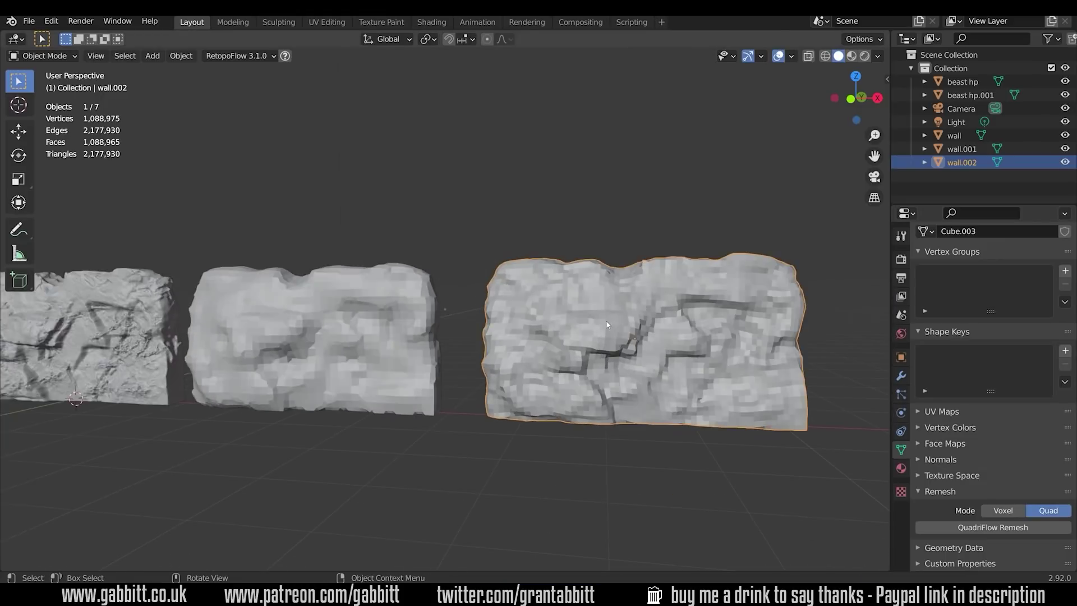
Compare the mesh density and detail of the quad-remeshed wall with the voxel-remeshed wall in Edit Mode.
key(Tab)
key(a)
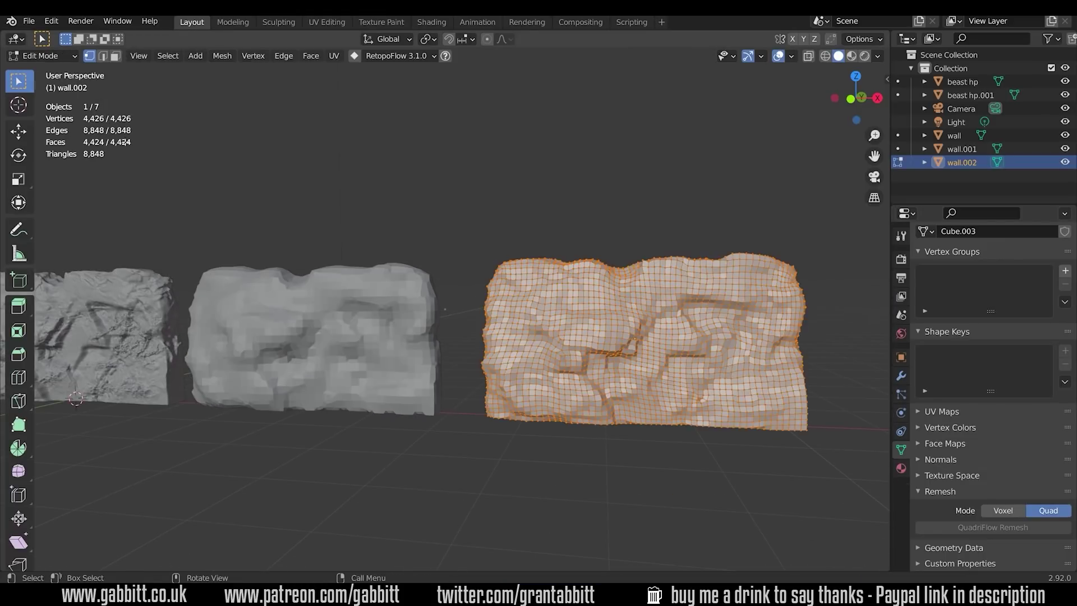
key(Tab)
click(348, 279)
key(Tab)
key(a)
key(Tab)
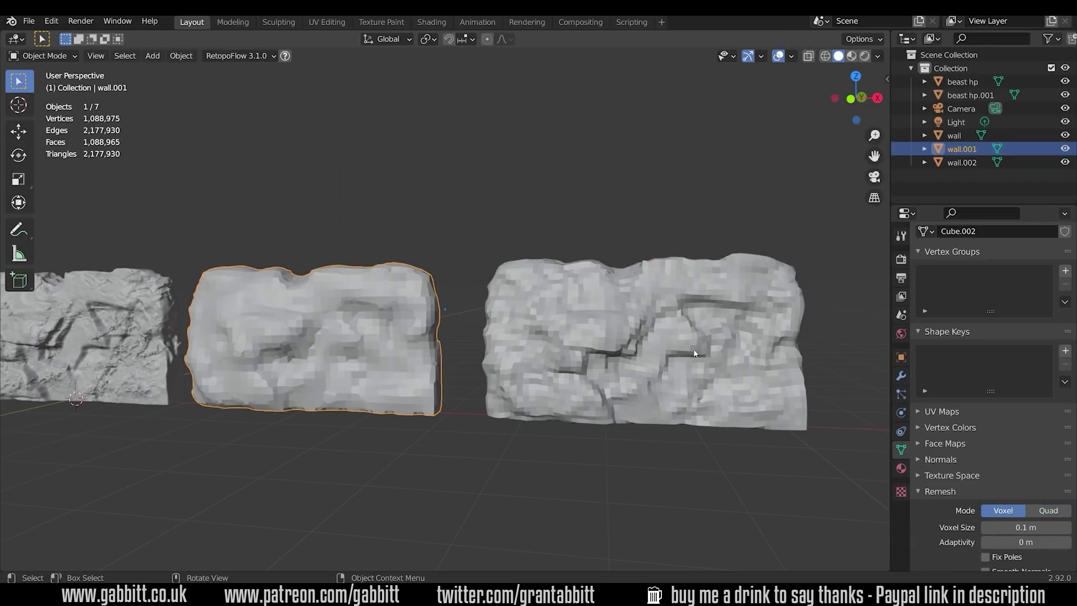
scroll(650, 387, up, 1)
click(735, 332)
key(Tab)
middle_drag(736, 332, 698, 331)
middle_drag(561, 329, 581, 326)
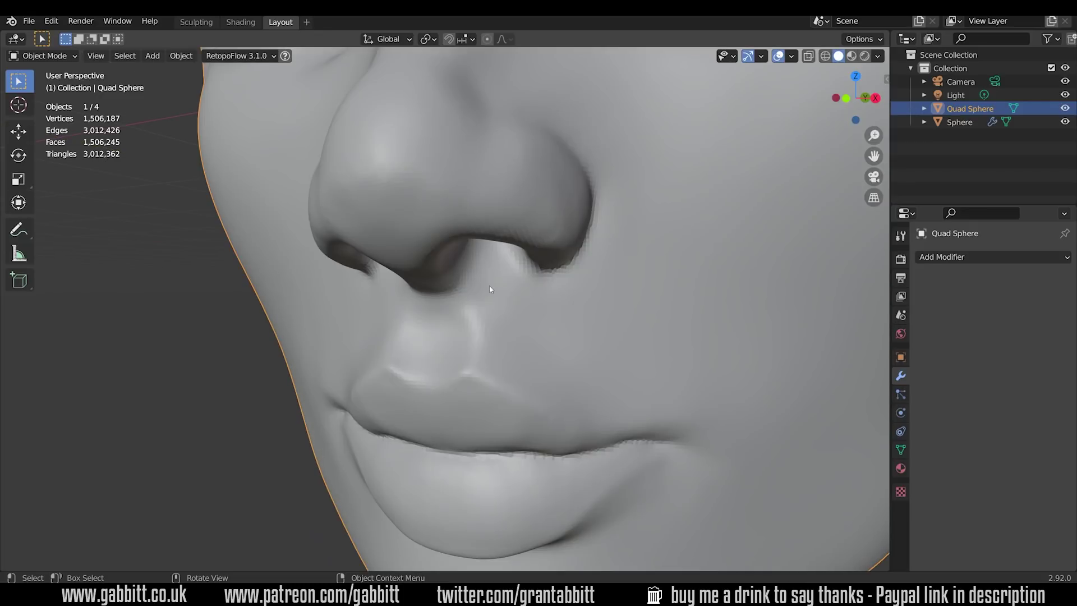
Apply Shade Smooth to the sculpted head.
right_click(600, 275)
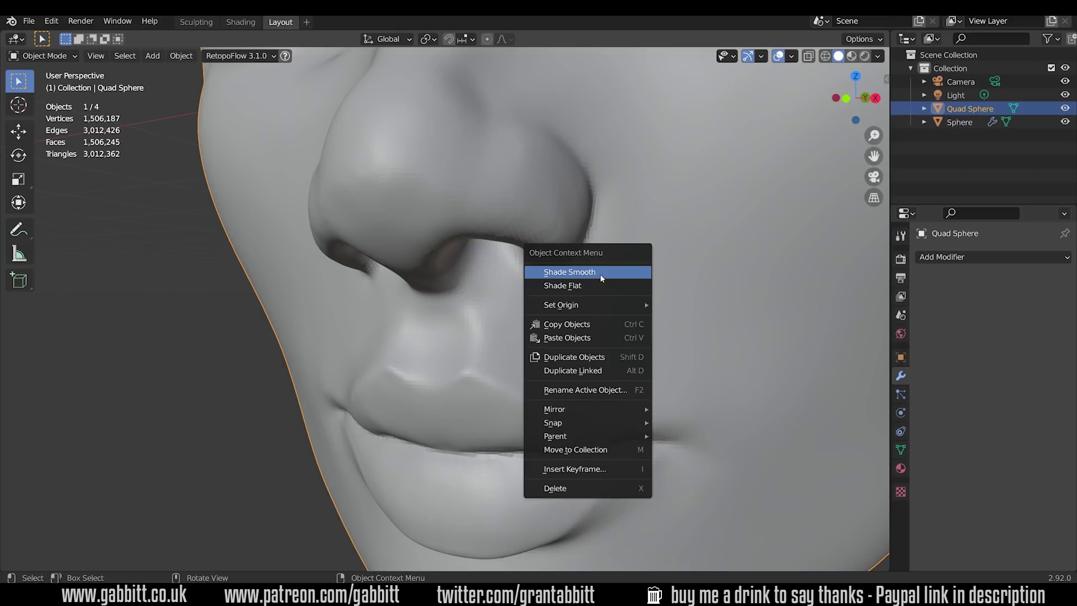
click(602, 274)
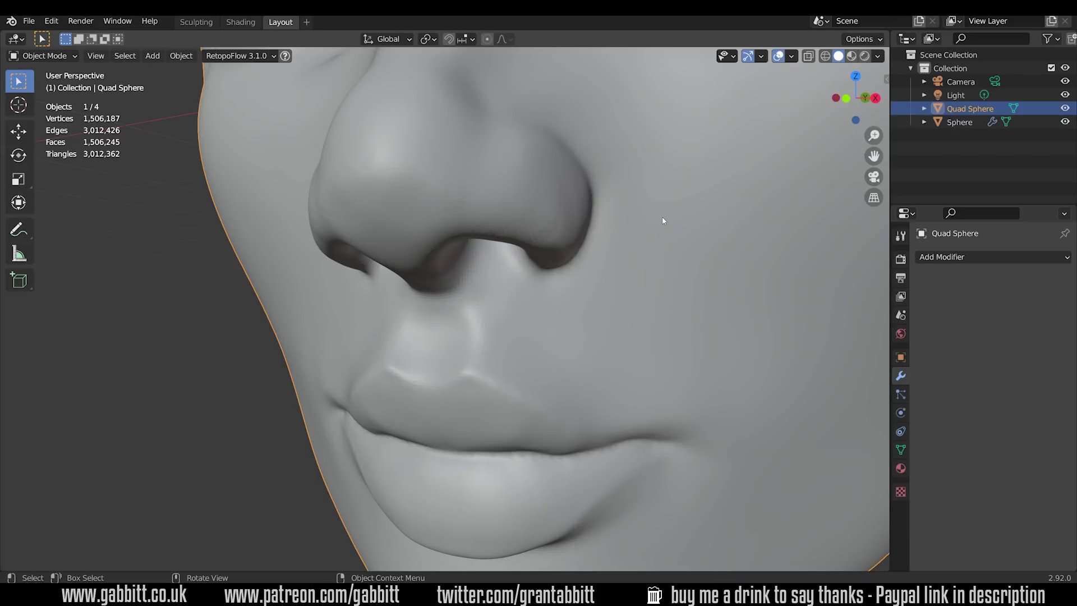
key(KP_Decimal)
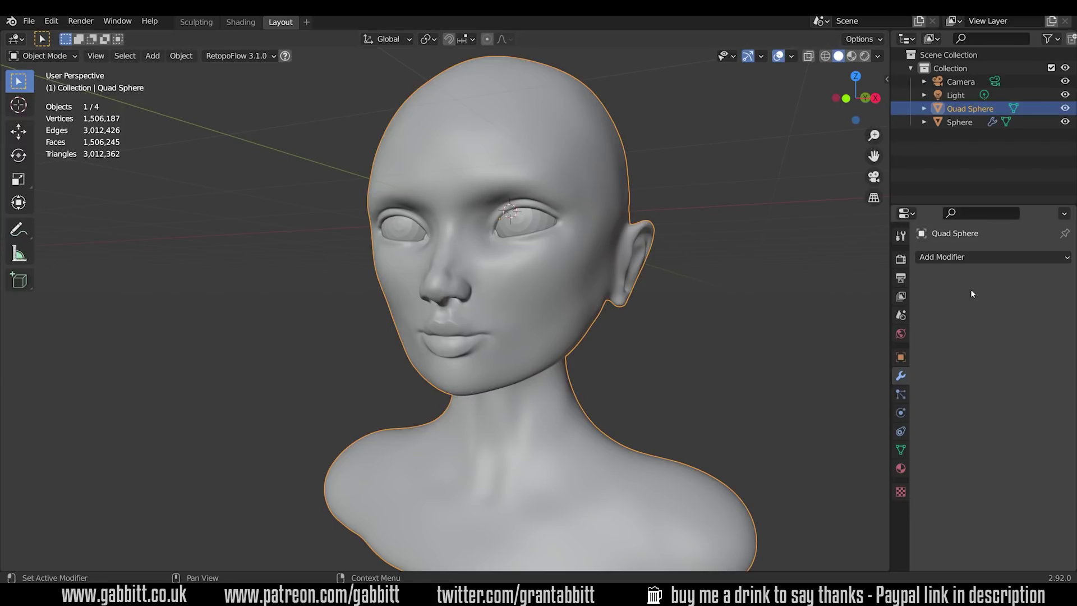
Add a Decimate modifier to the head with a Collapse ratio of 0.1 and apply it.
click(971, 258)
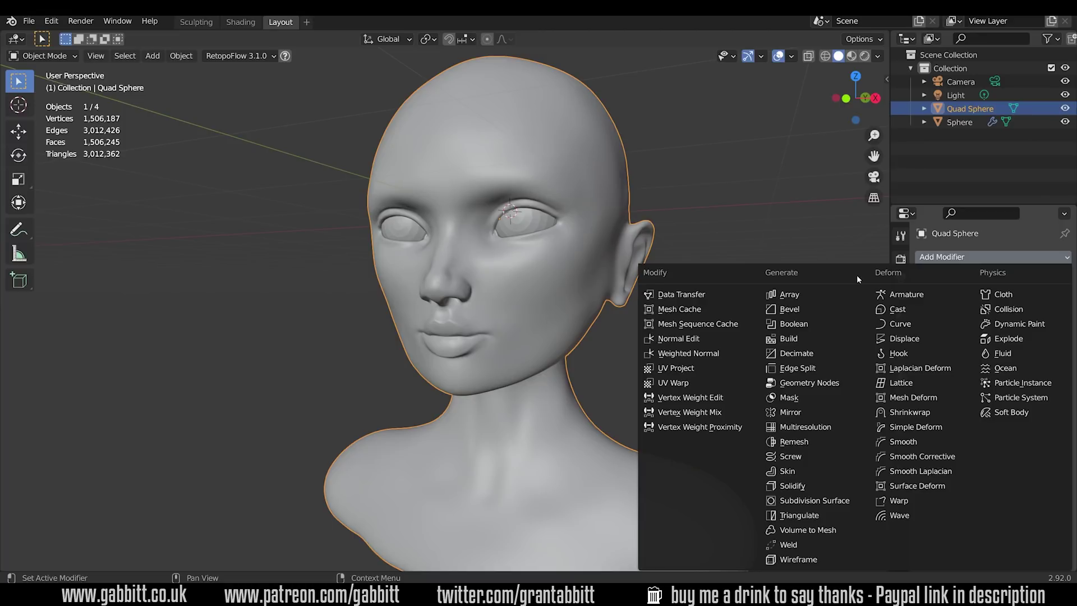
click(806, 354)
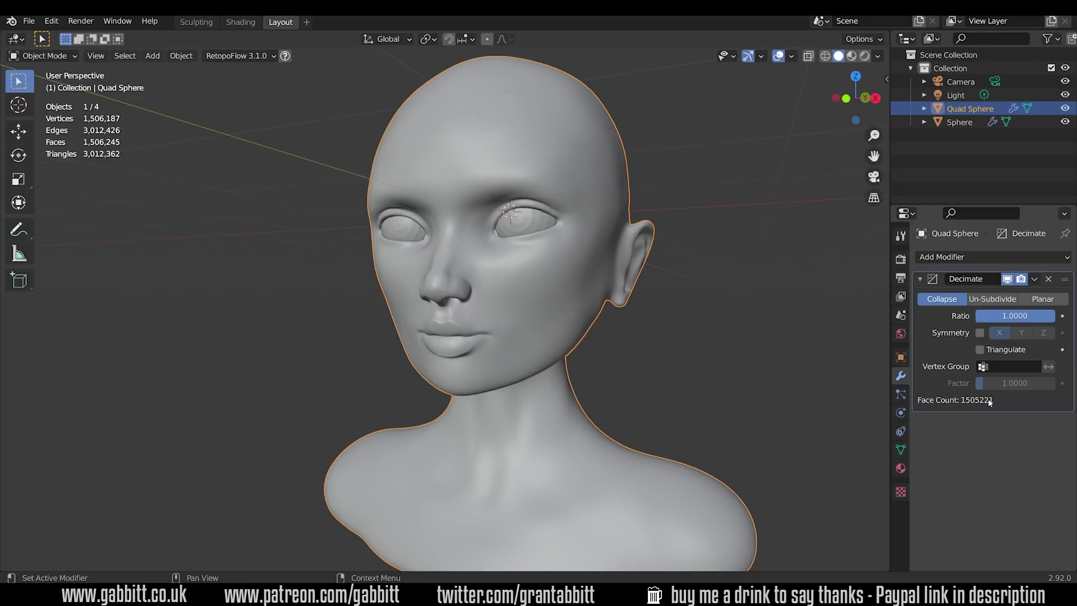
click(1005, 318)
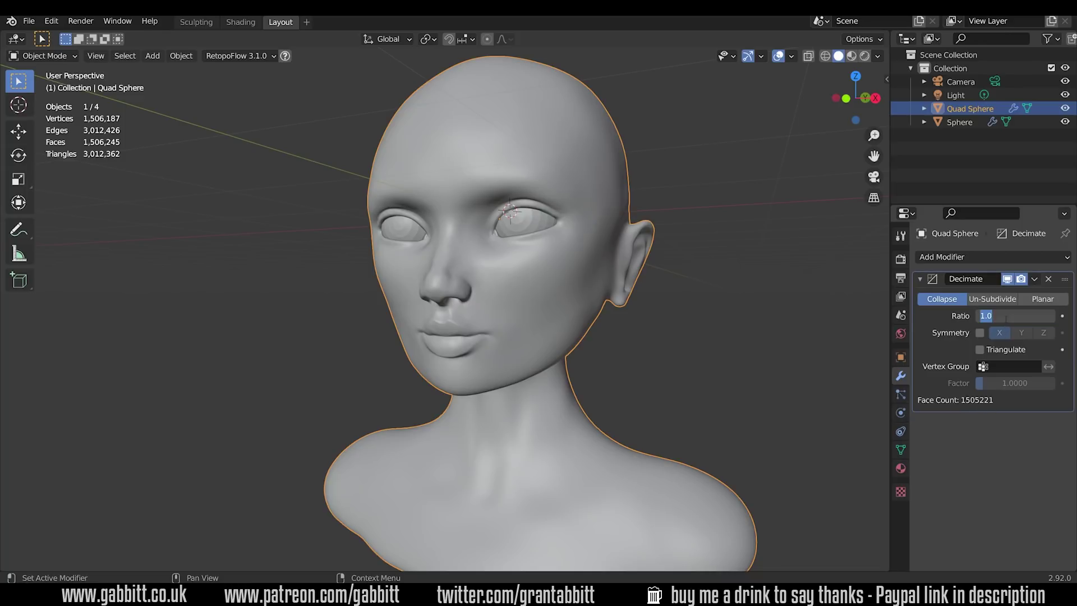
text(.1)
key(Return)
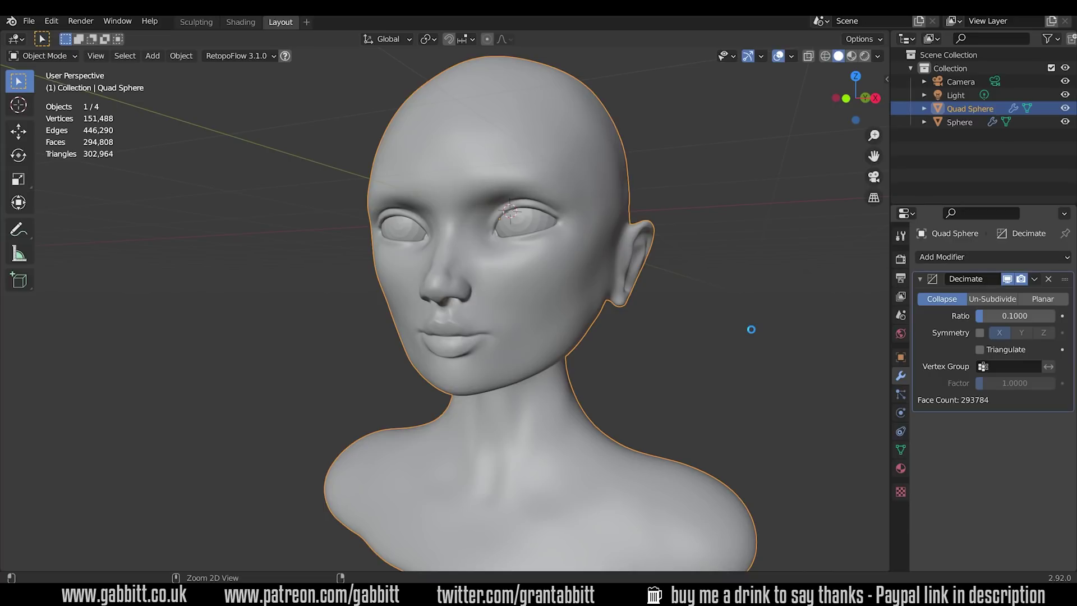
key(ctrl+a)
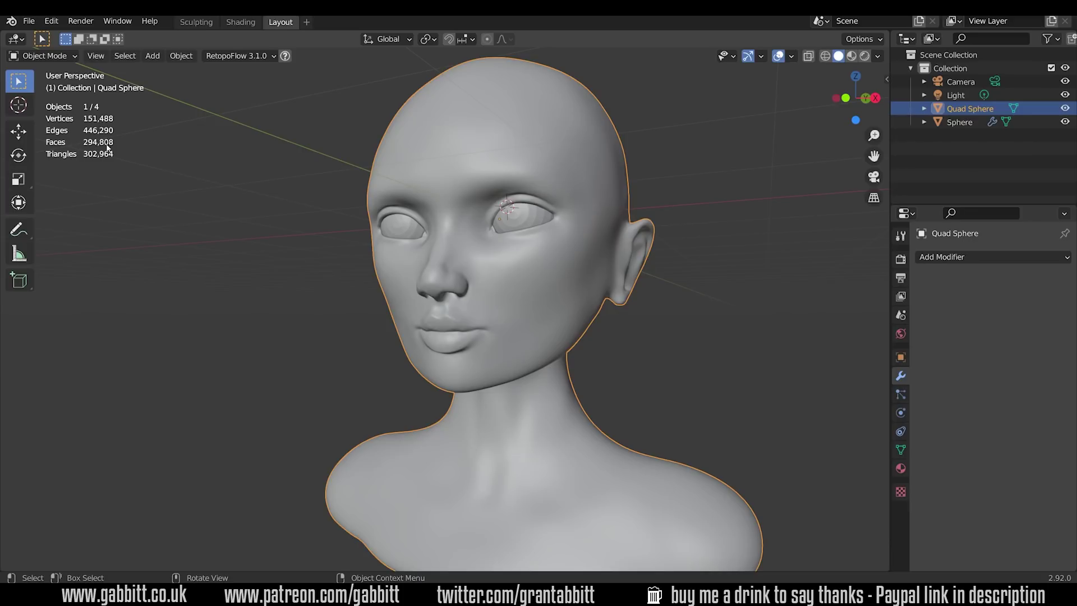
Examine the decimated head's face topology in Edit Mode and its shading in Object Mode.
key(Tab)
scroll(552, 295, up, 6)
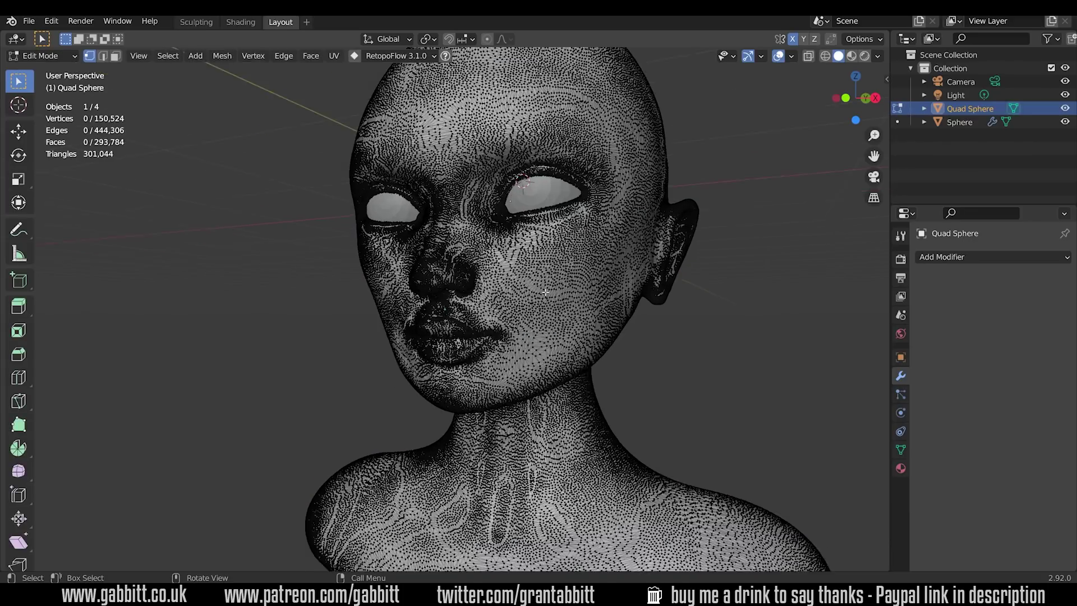
shift+middle_drag(593, 280, 546, 358)
middle_drag(630, 287, 604, 293)
scroll(605, 292, down, 1)
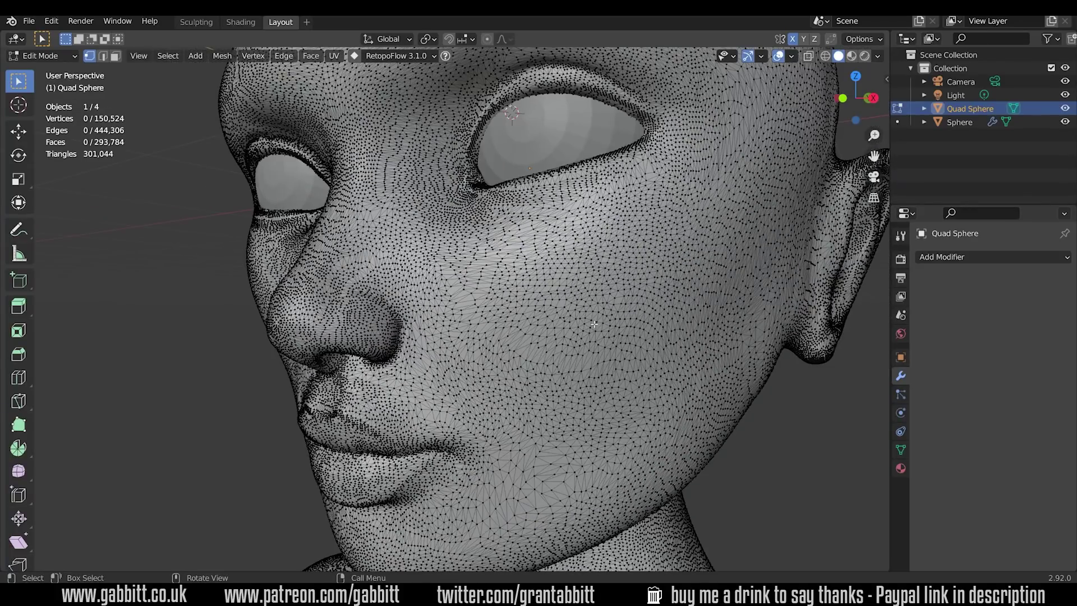
scroll(594, 324, down, 8)
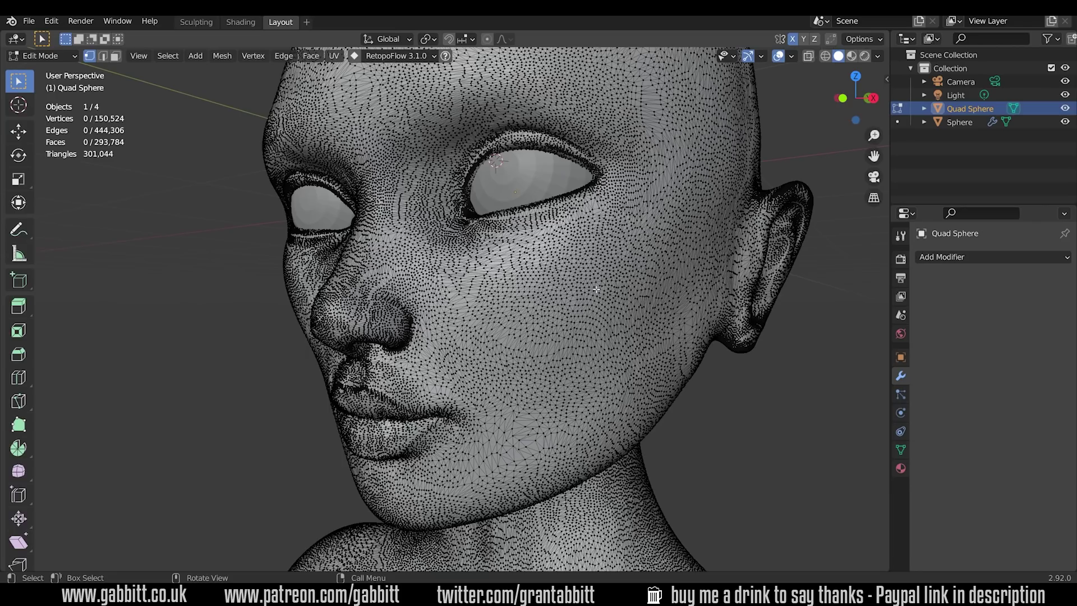
key(Tab)
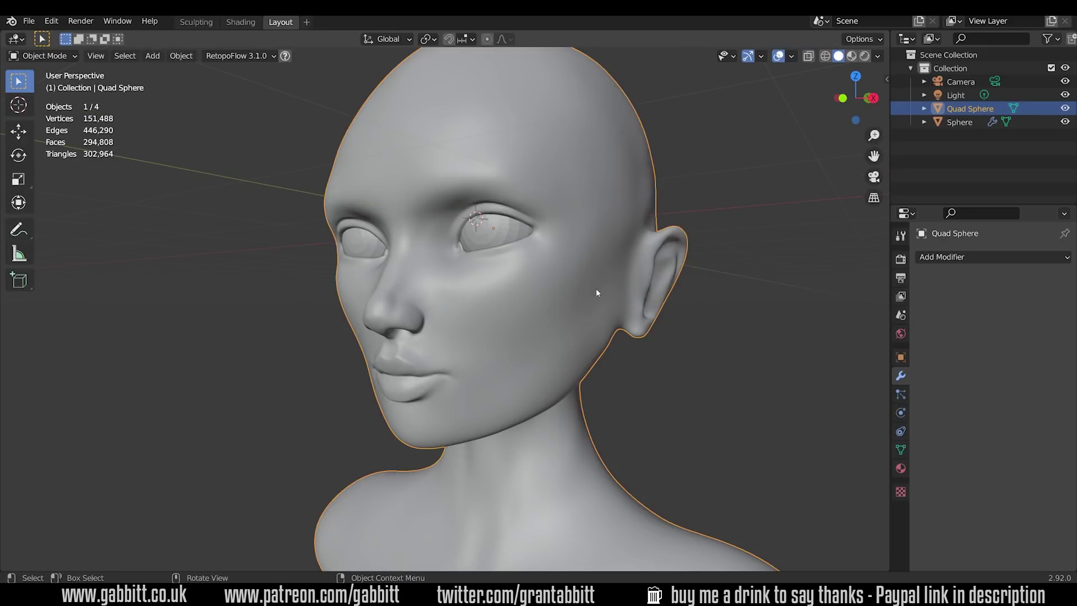
middle_drag(596, 293, 541, 250)
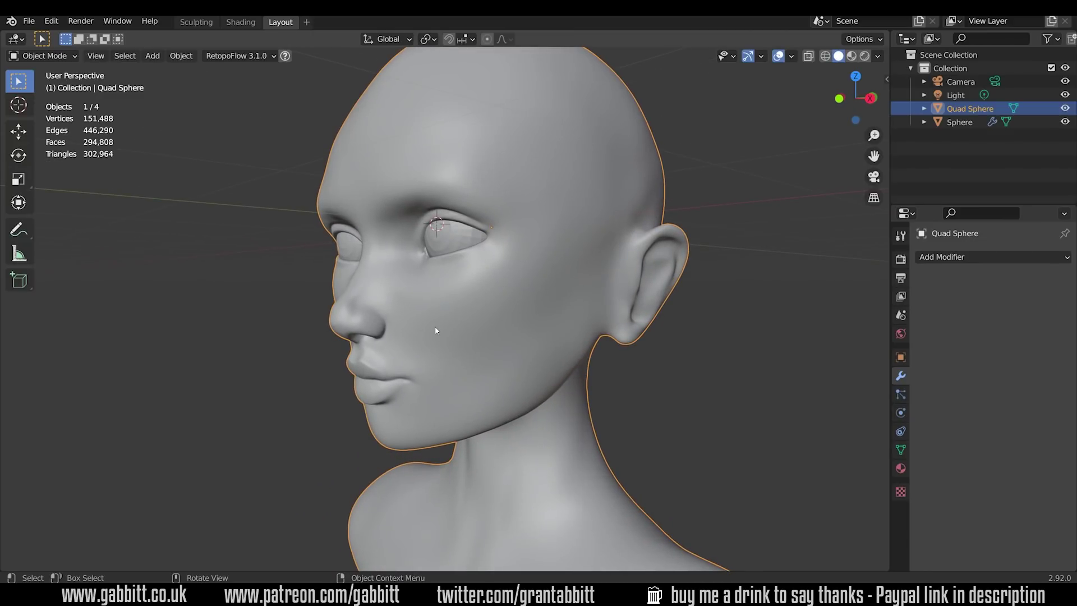
middle_drag(483, 328, 511, 325)
Add another Decimate modifier to the head with a Collapse ratio of 0.1 and check the face.
click(964, 257)
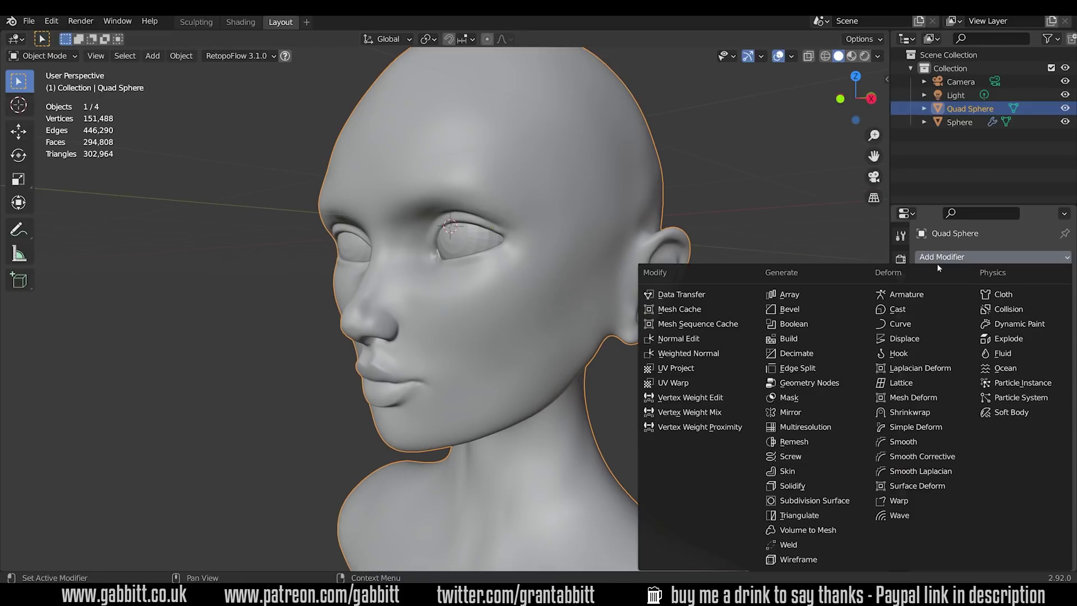
click(797, 352)
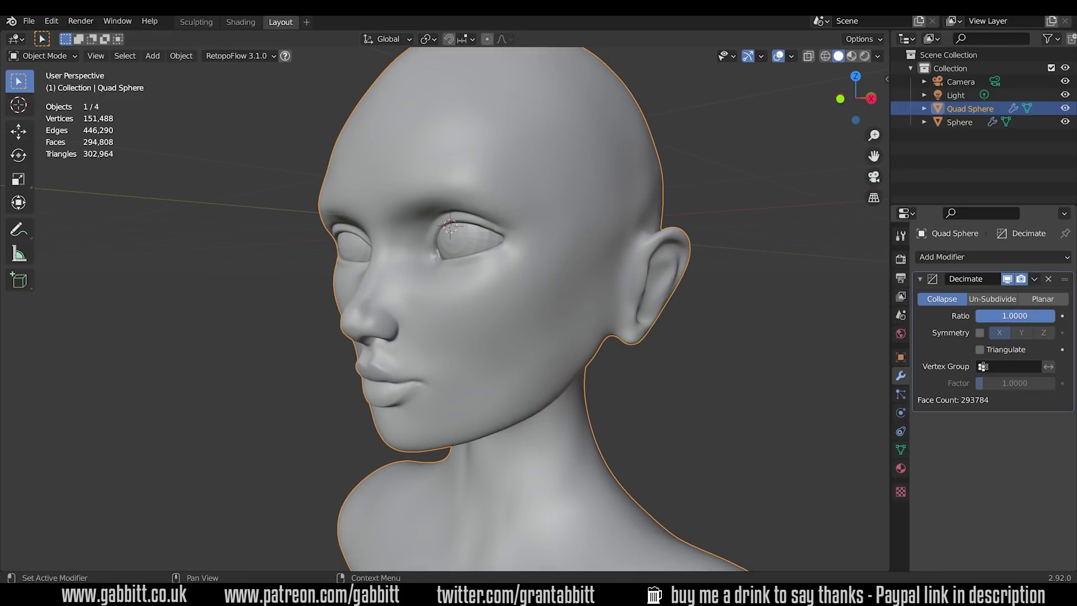
drag(1041, 315, 987, 316)
click(987, 316)
text(.1)
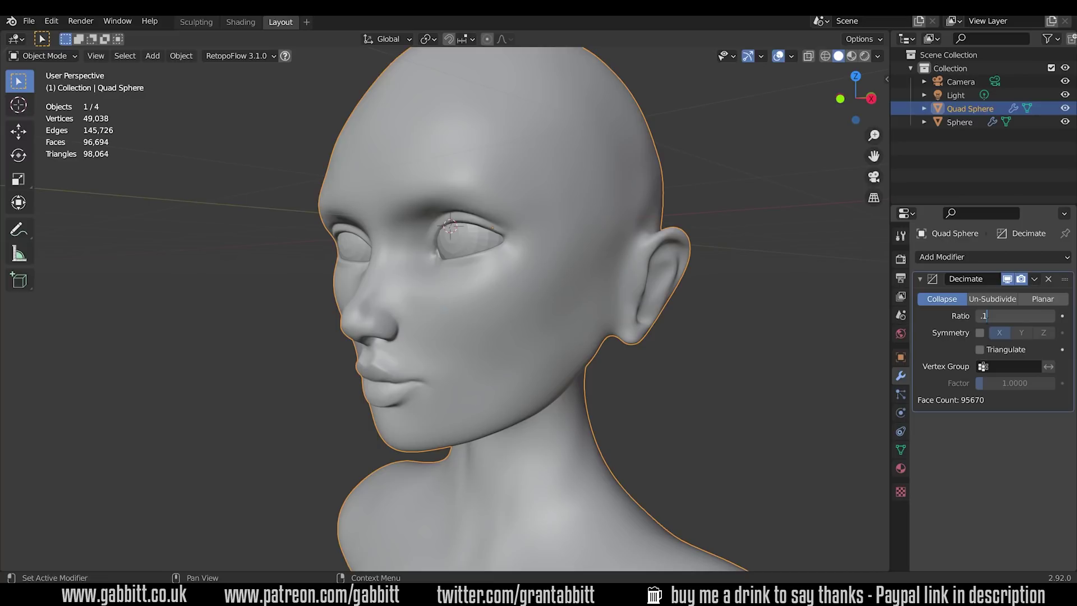
key(Return)
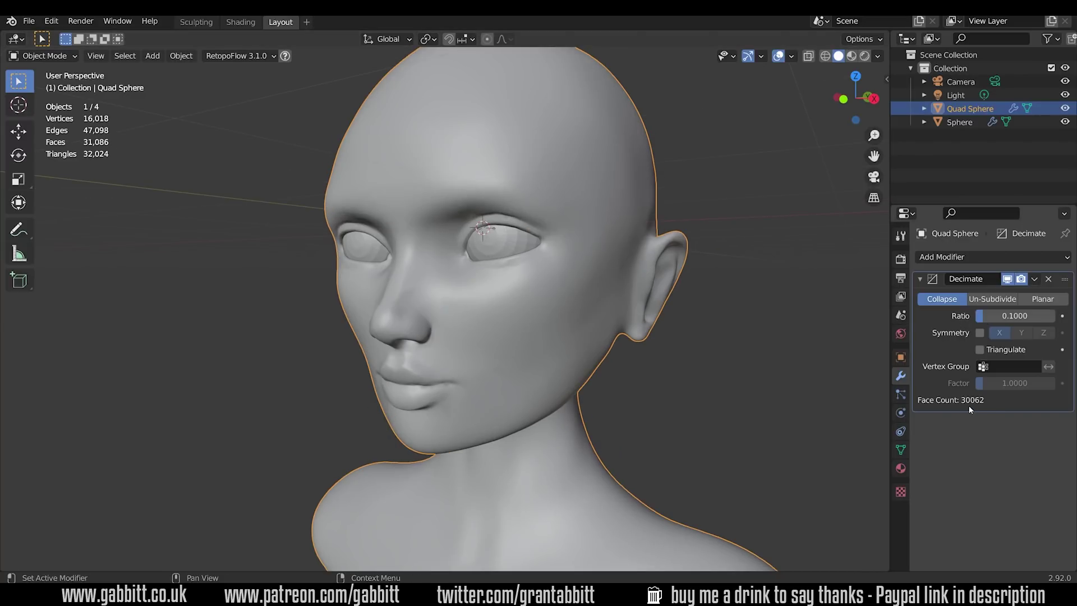
middle_drag(348, 379, 431, 339)
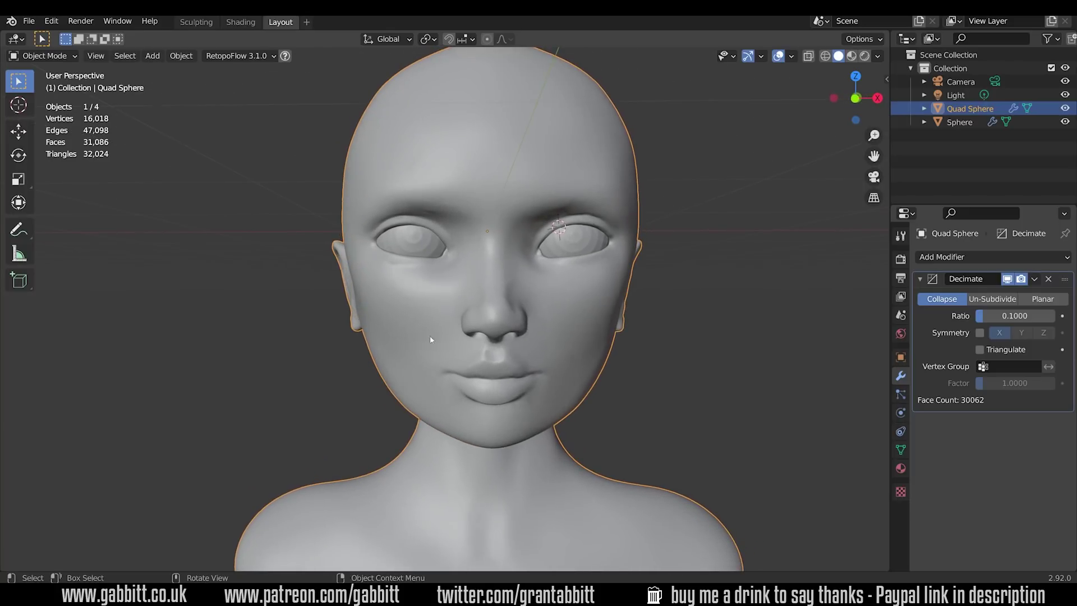
middle_drag(437, 223, 464, 209)
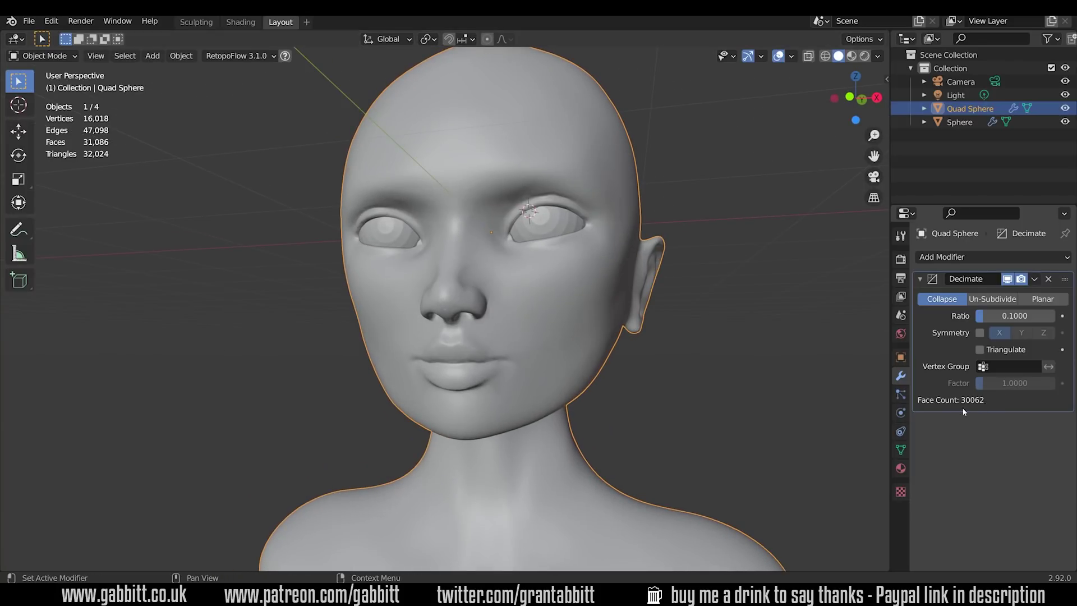
Apply the head's current Decimate modifier with its 0.1 Collapse ratio.
click(1035, 279)
click(975, 300)
middle_drag(785, 351, 715, 355)
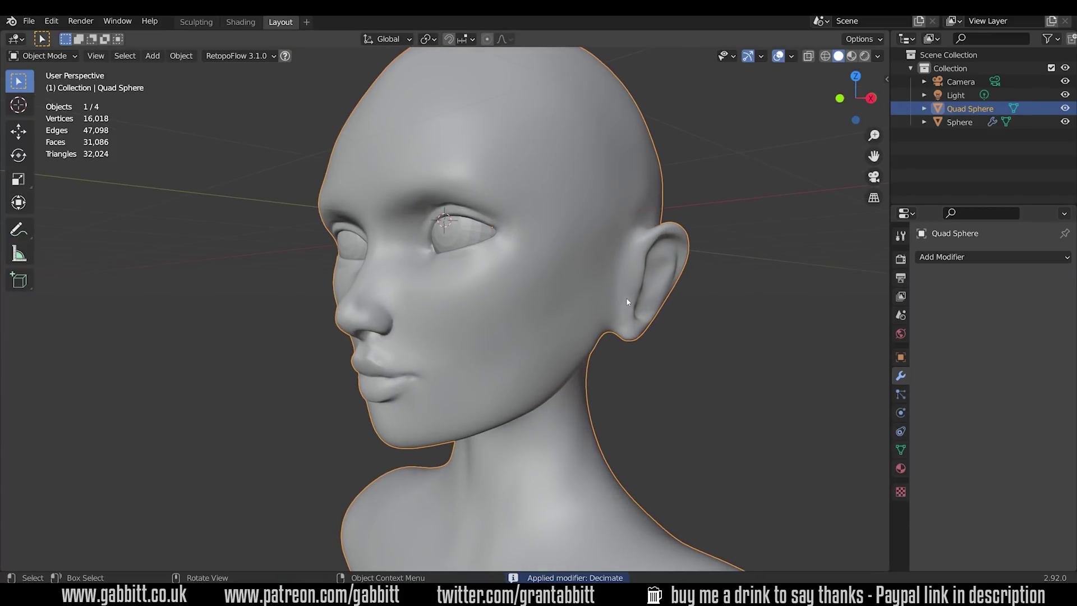
Examine the twice-decimated head's triangle distribution around the nose, mouth, cheek and eyes in Edit Mode, and return to Object Mode.
key(Tab)
middle_drag(621, 310, 636, 343)
scroll(544, 359, up, 3)
middle_drag(523, 352, 601, 241)
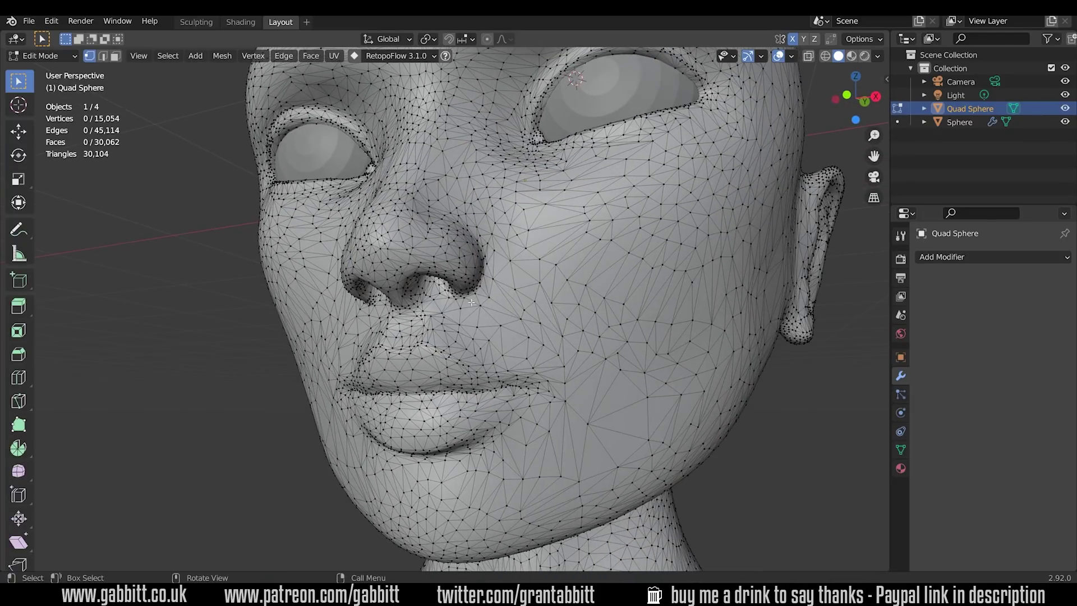
middle_drag(459, 234, 403, 225)
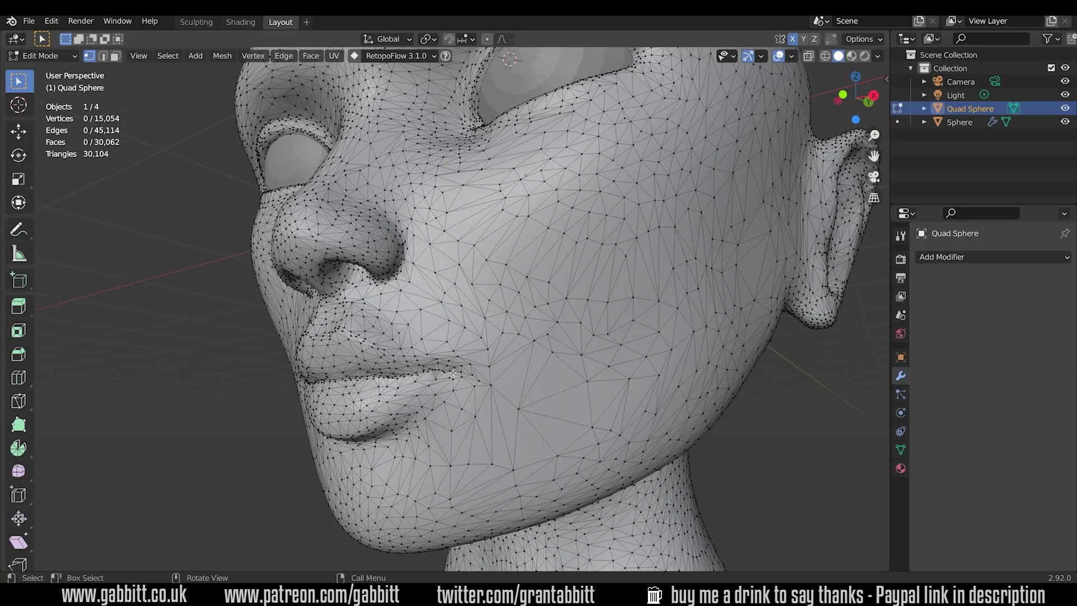
middle_drag(518, 328, 607, 237)
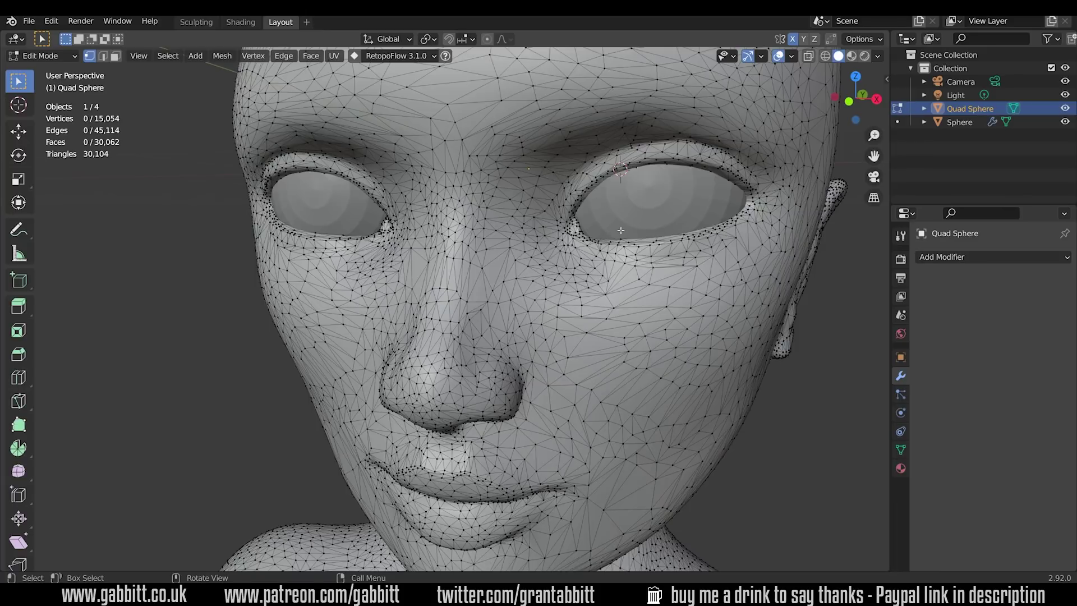
key(Tab)
scroll(621, 230, down, 8)
middle_drag(637, 273, 570, 312)
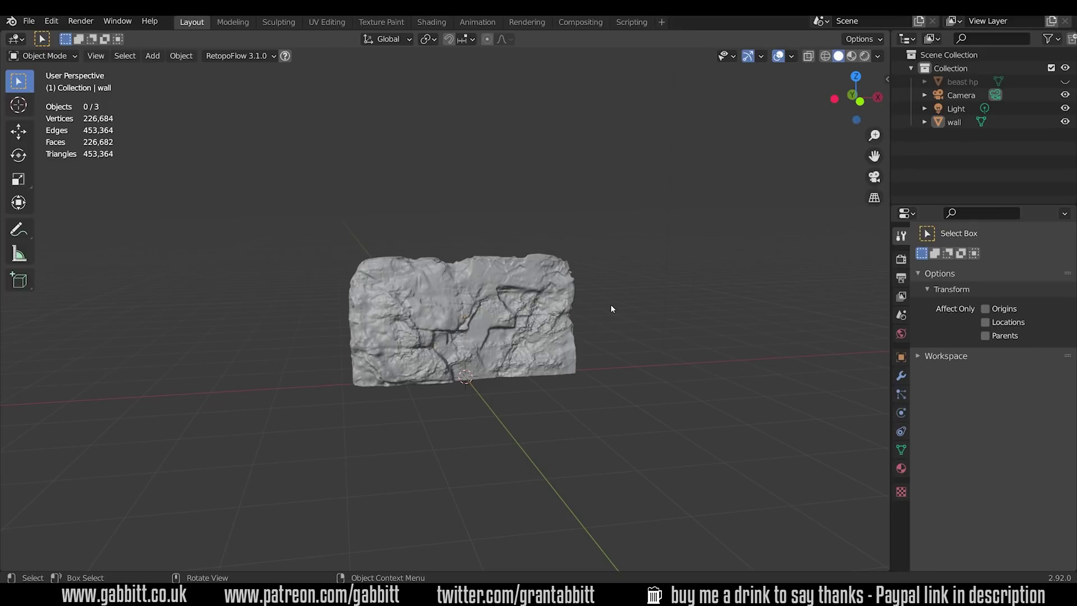
Select the wall sculpt and check the Remesh options in the Sculpting workspace before returning to Layout.
click(518, 282)
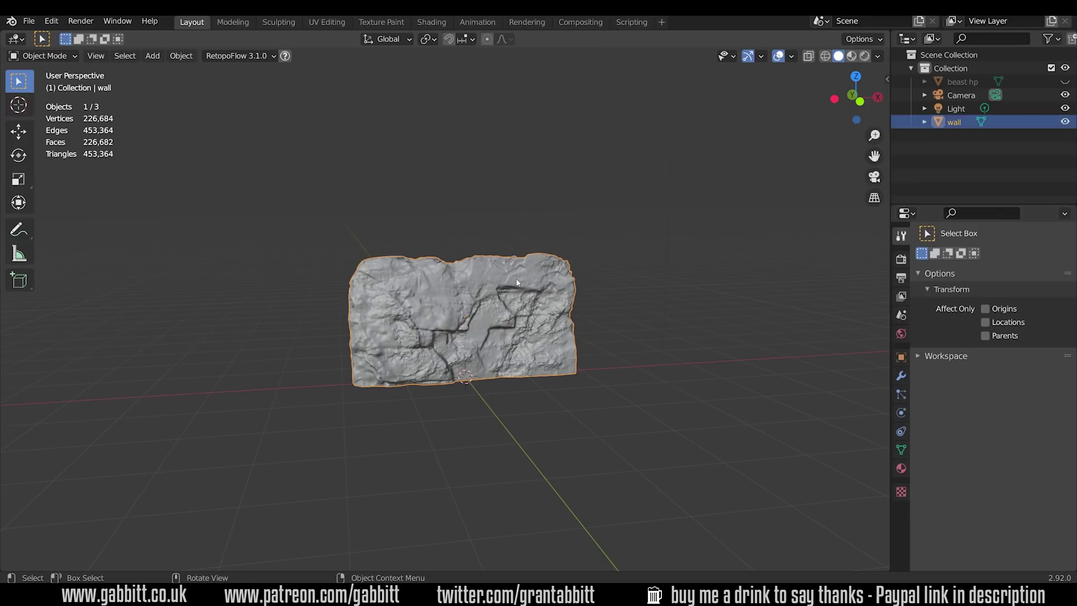
click(279, 22)
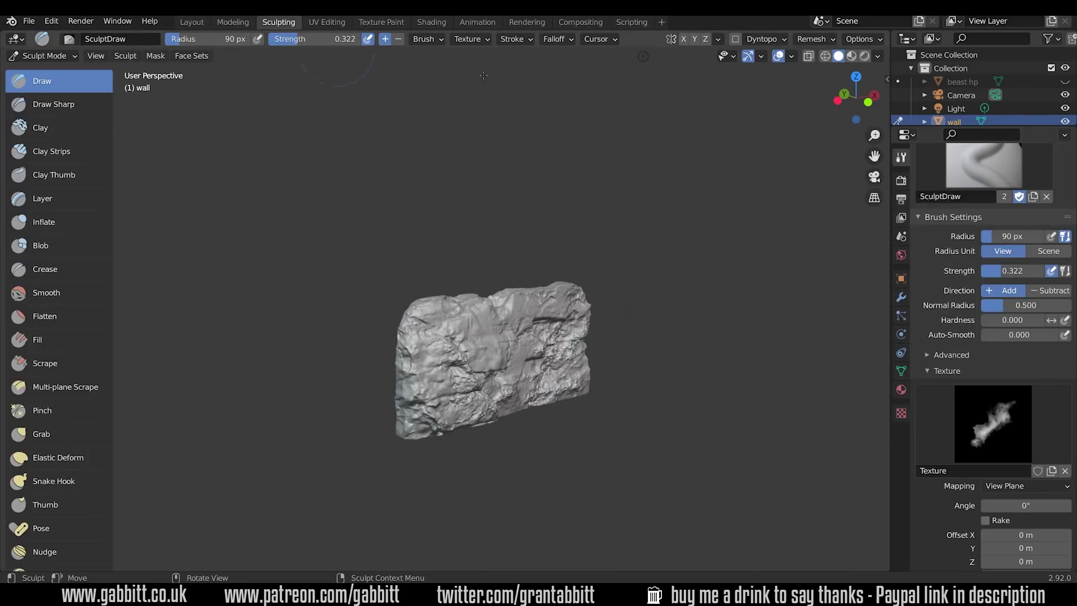
click(826, 39)
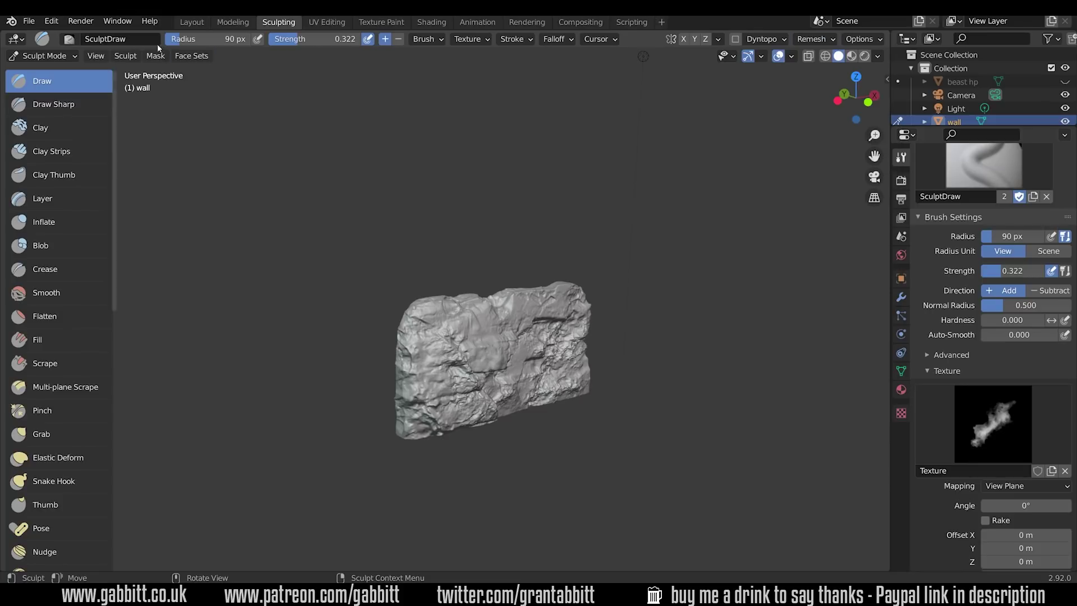
click(190, 23)
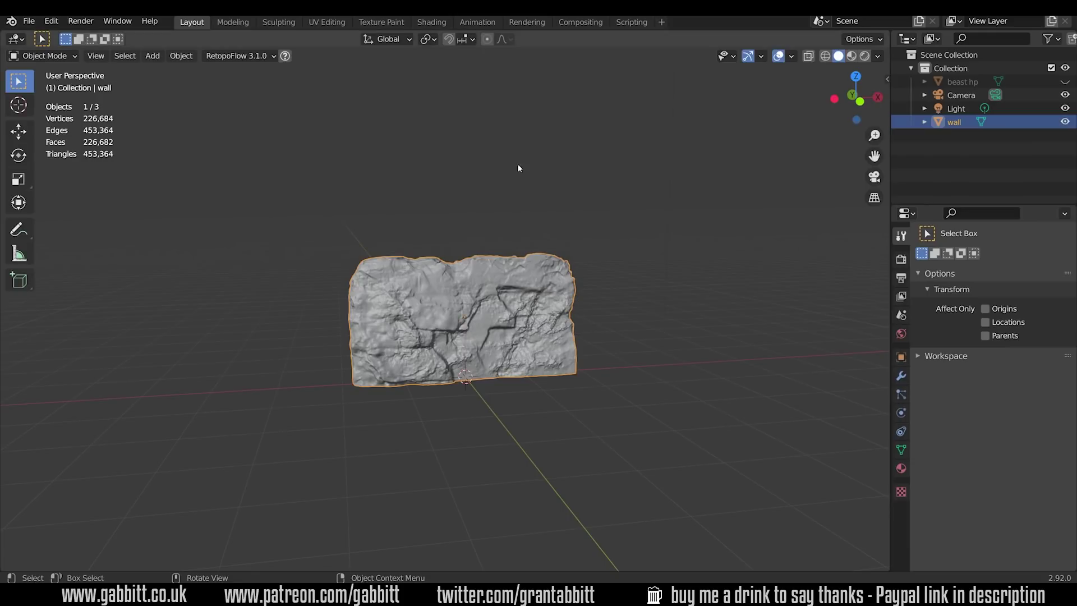
Display the Remesh settings in the wall's object data properties.
click(901, 451)
click(923, 515)
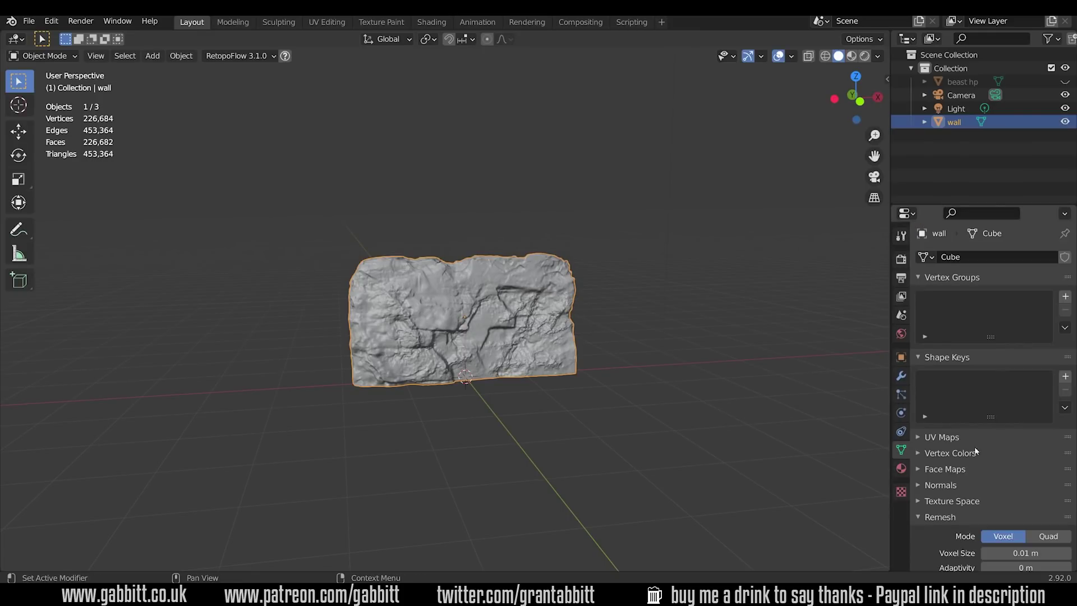
scroll(979, 443, down, 5)
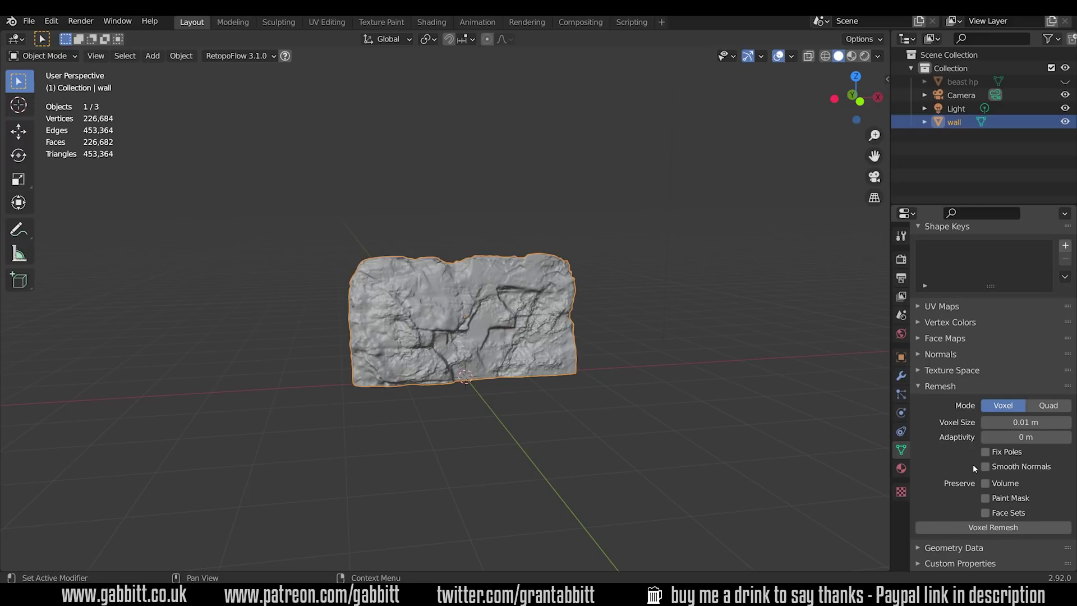
Duplicate the wall and place the copy beside the original along the X axis.
middle_drag(645, 410, 554, 395)
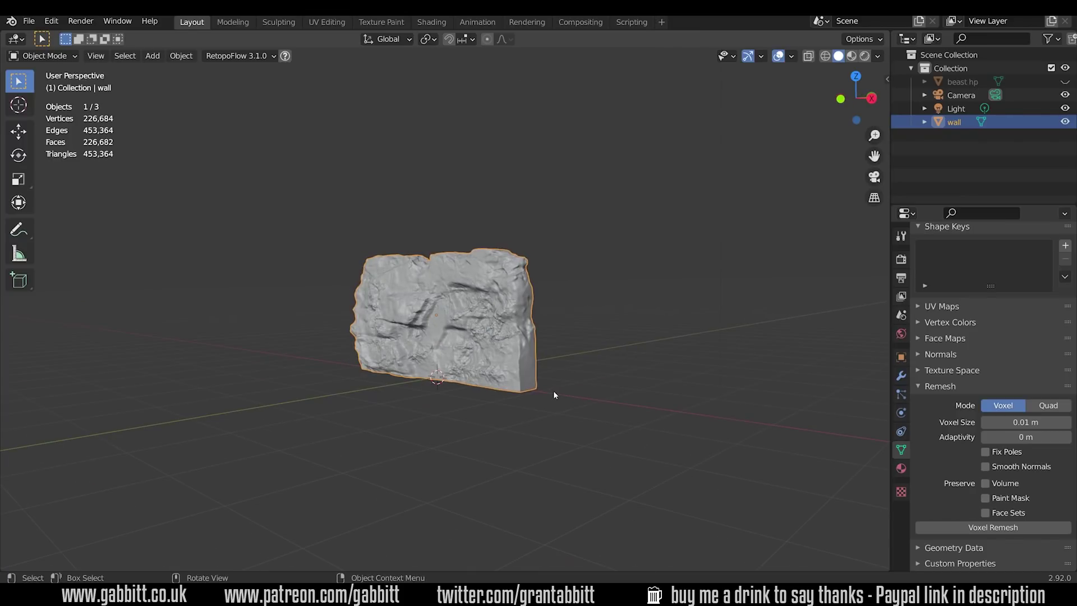
key(shift+d)
key(x)
click(808, 421)
shift+middle_drag(802, 416, 673, 404)
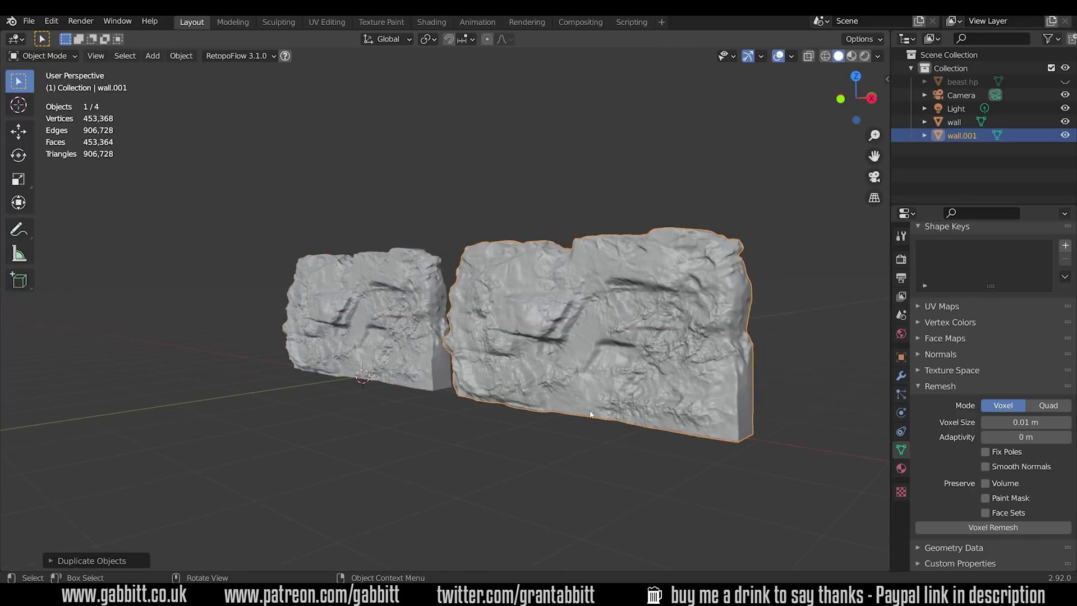
scroll(617, 359, down, 3)
middle_drag(561, 328, 608, 334)
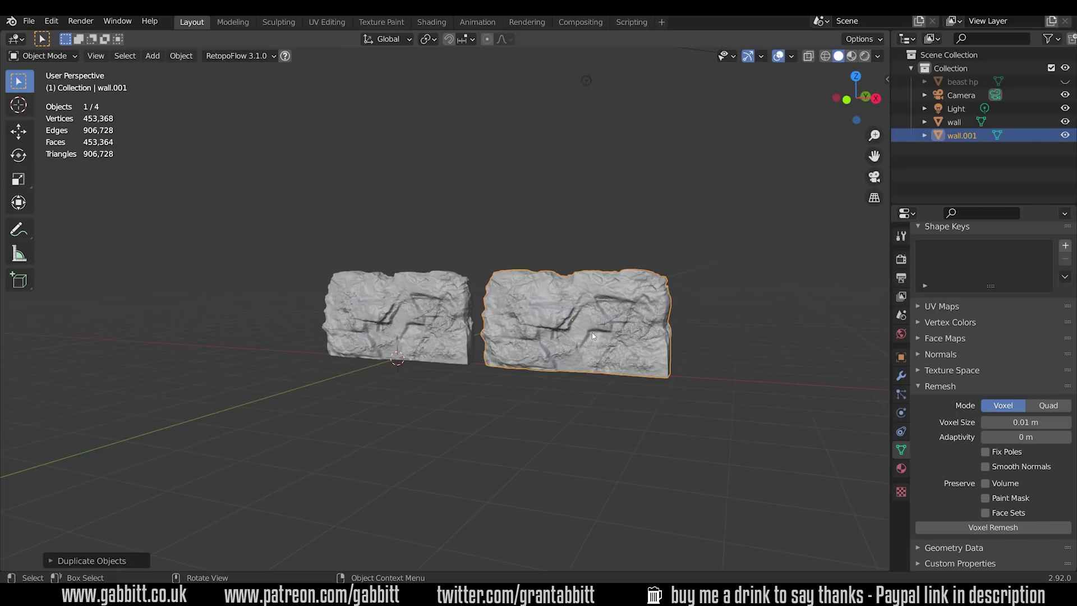
Voxel-remesh the duplicate wall with a voxel size of 0.1 m.
click(1020, 422)
click(997, 422)
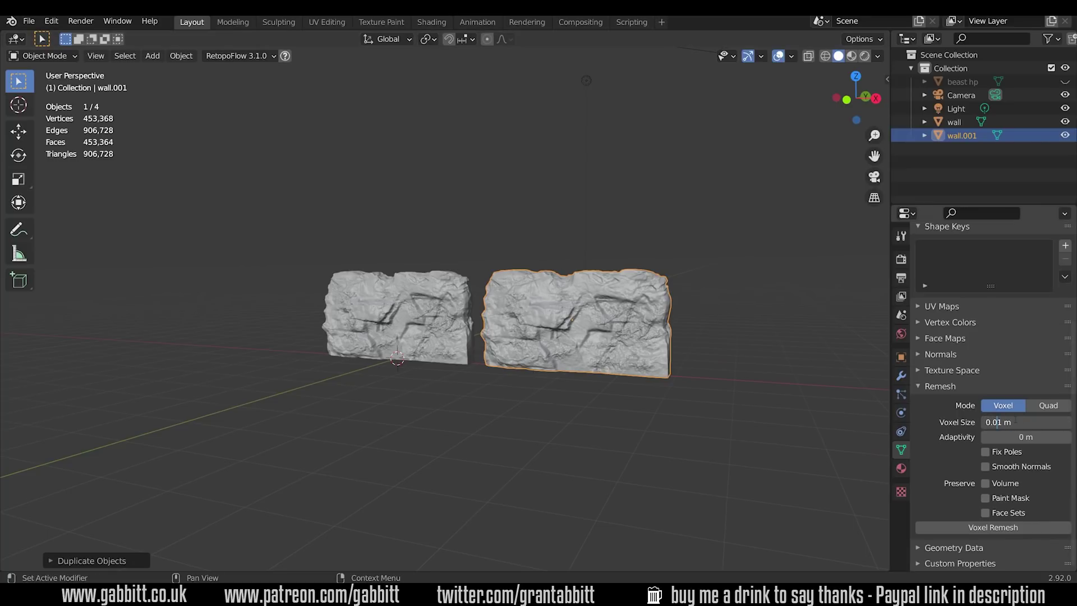
key(BackSpace)
key(Return)
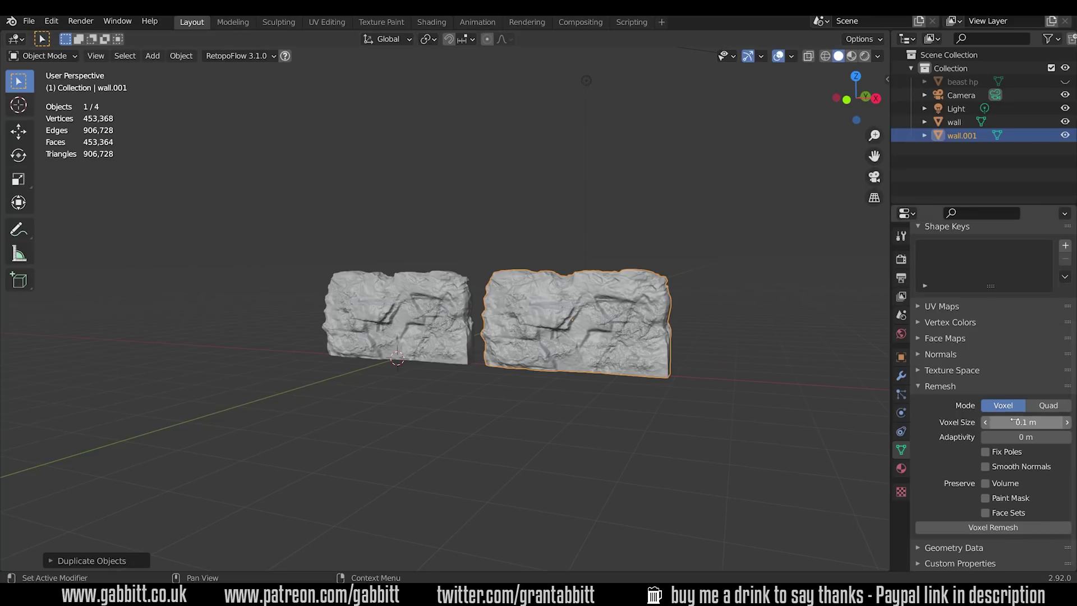
click(993, 527)
scroll(702, 399, up, 3)
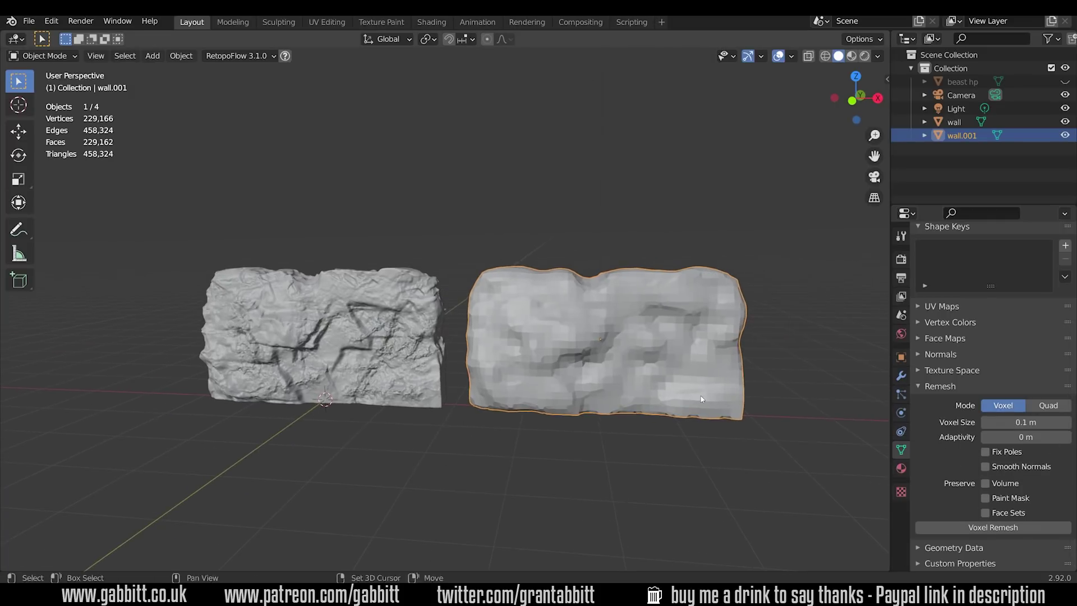
shift+middle_drag(702, 399, 697, 363)
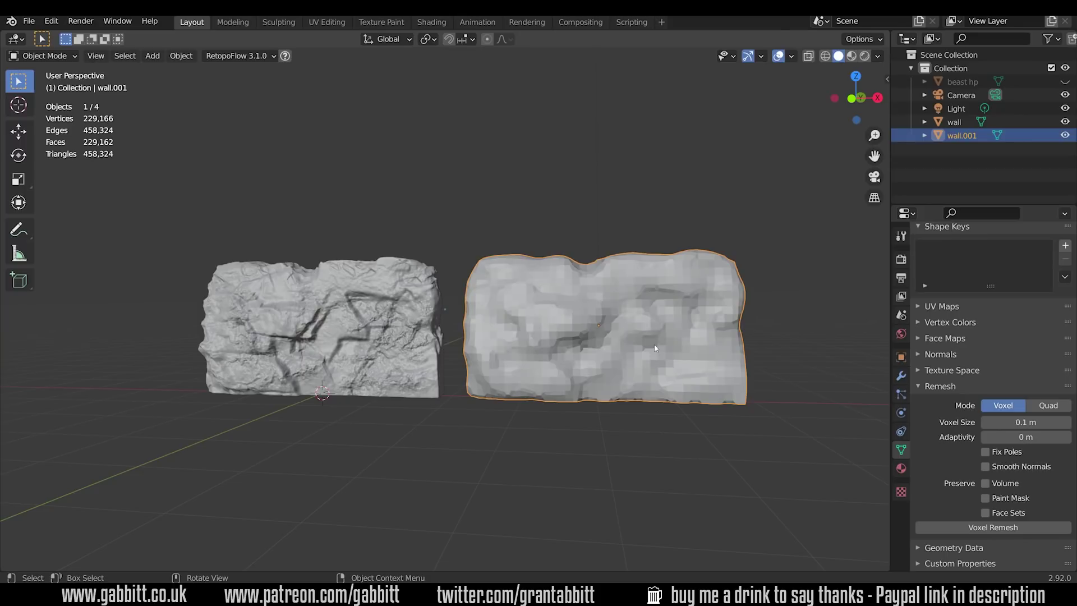
Check the remeshed wall copy's topology in Edit Mode and compare its surface with the original in Object Mode.
key(Tab)
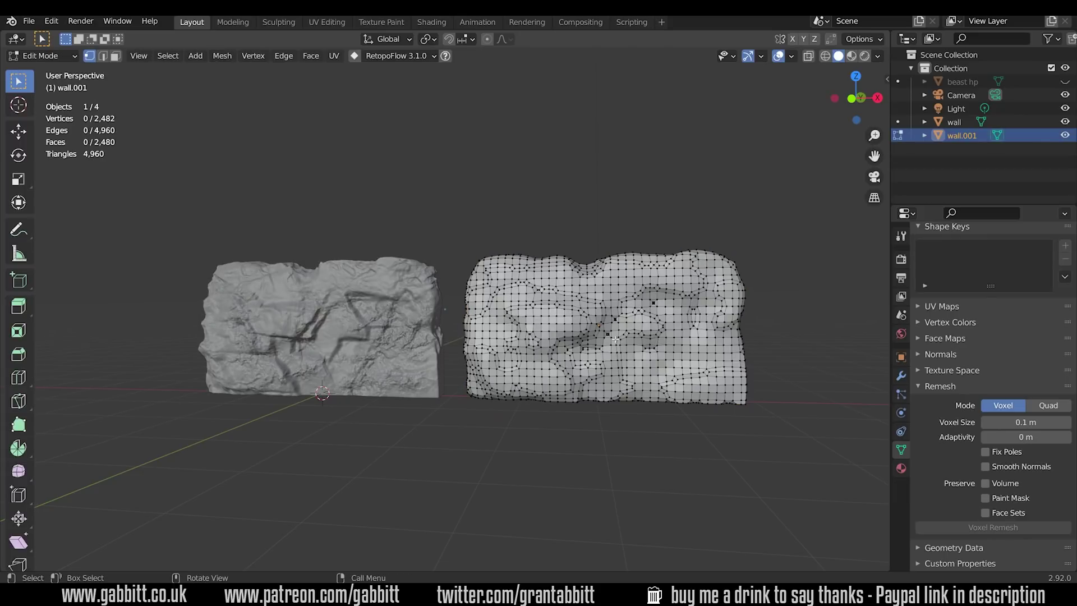
key(Tab)
key(ctrl+r)
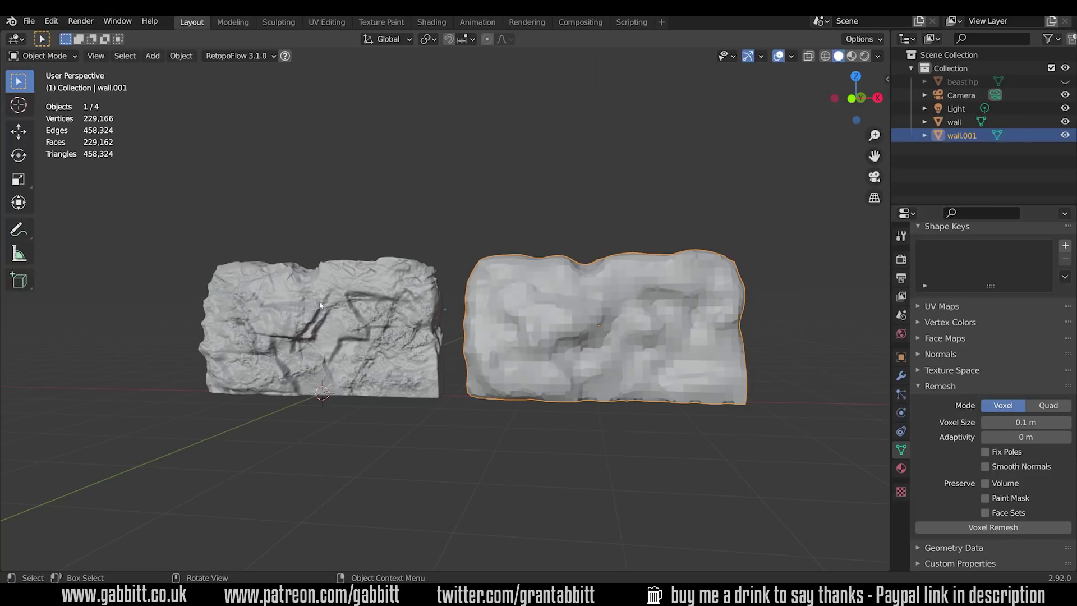
mouse_move(636, 373)
middle_down()
mouse_move(493, 385)
mouse_move(416, 370)
mouse_move(645, 380)
middle_up()
Unhide the beast sculpt, place a duplicate beside it and reselect the original beast.
click(1065, 82)
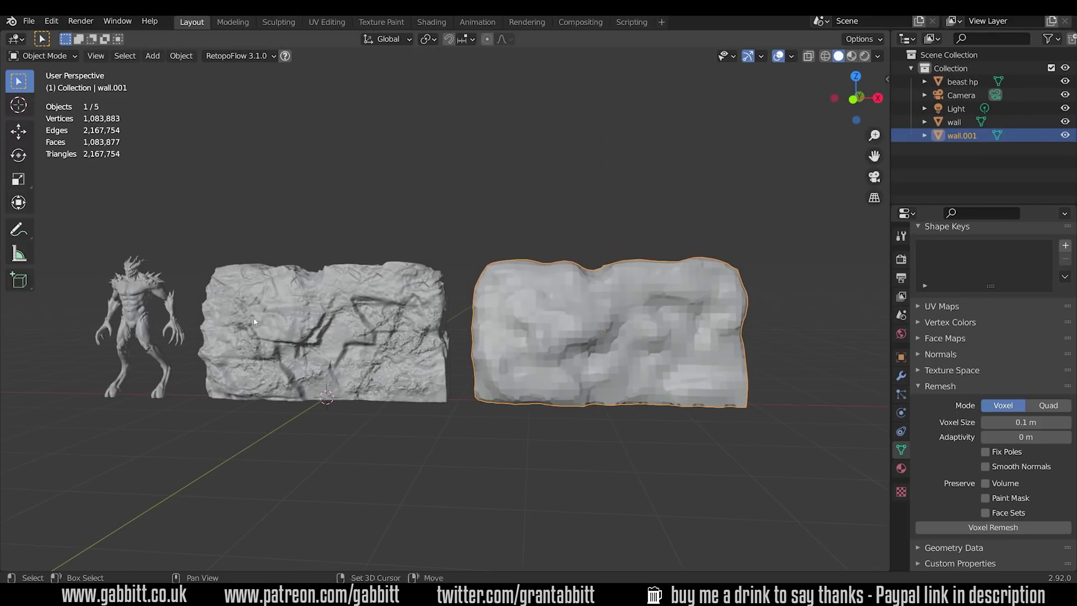
click(962, 82)
key(KP_Decimal)
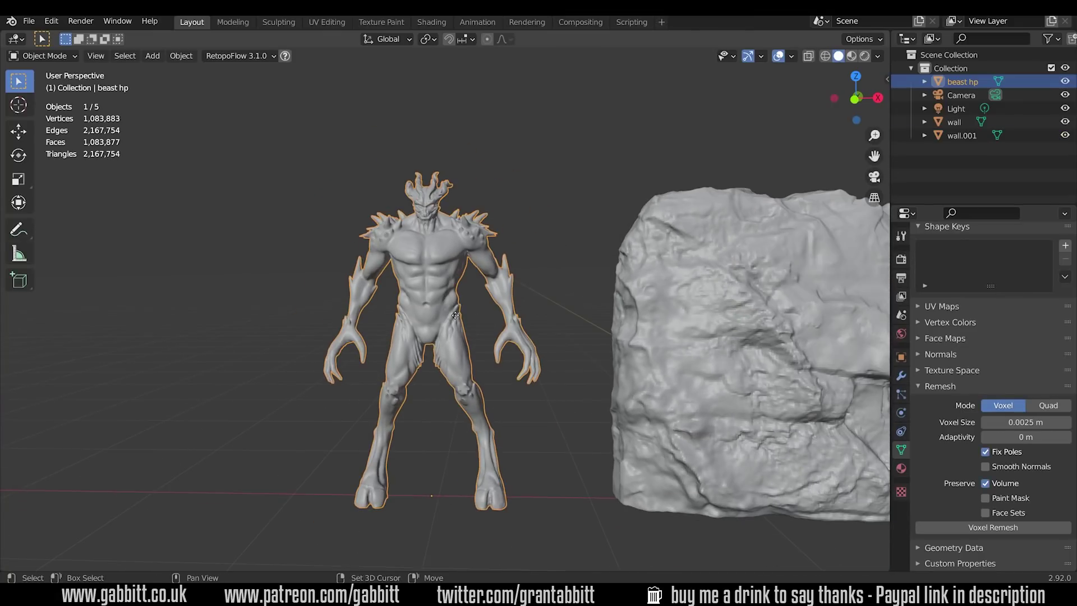
key(shift+d)
click(185, 315)
click(962, 82)
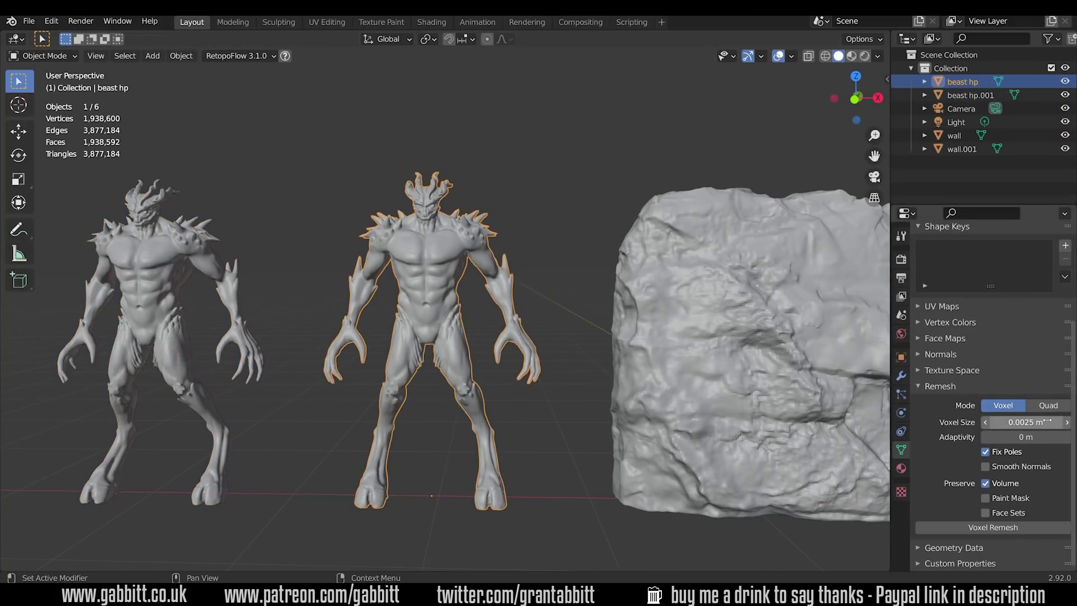
Voxel-remesh the original beast with a voxel size of 0.1 m.
click(1049, 422)
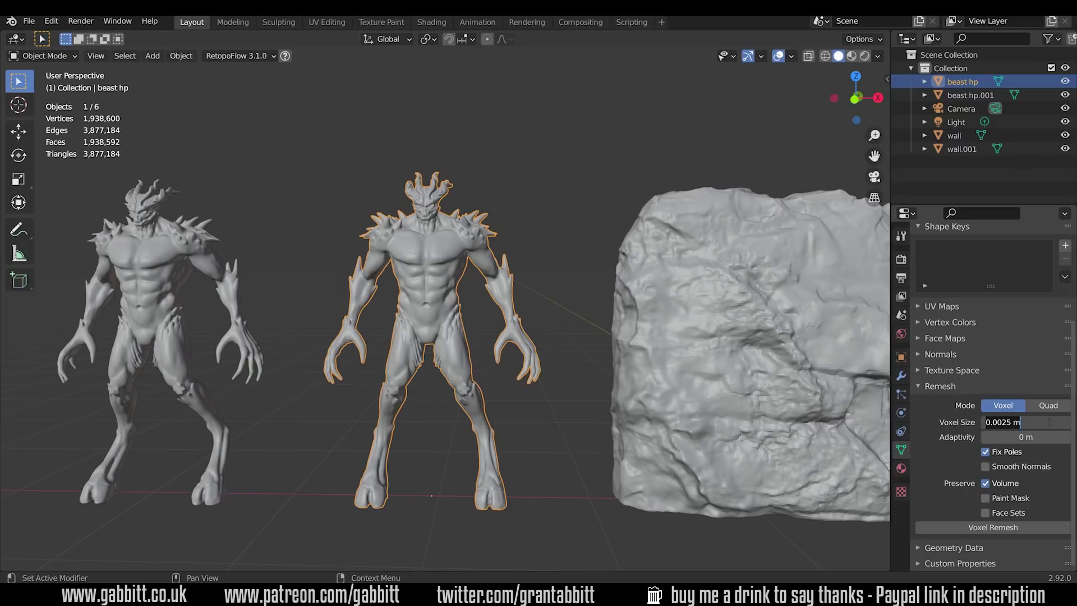
text(0.1)
key(Return)
click(1001, 528)
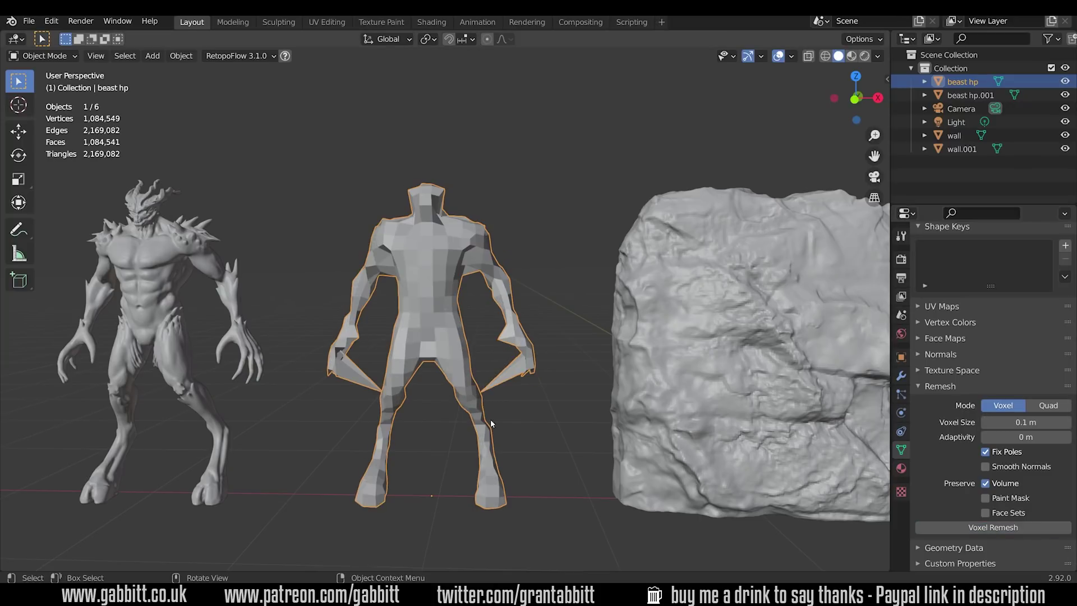
Compare the voxel-remeshed beast and wall with their high-resolution counterparts from several angles.
middle_drag(490, 419, 511, 356)
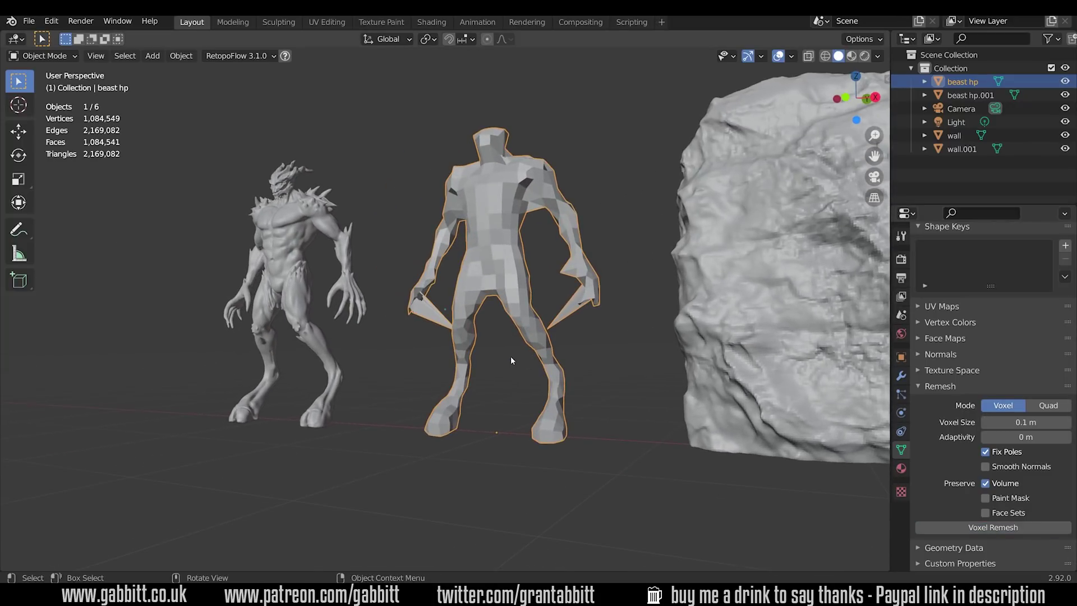
scroll(510, 356, up, 2)
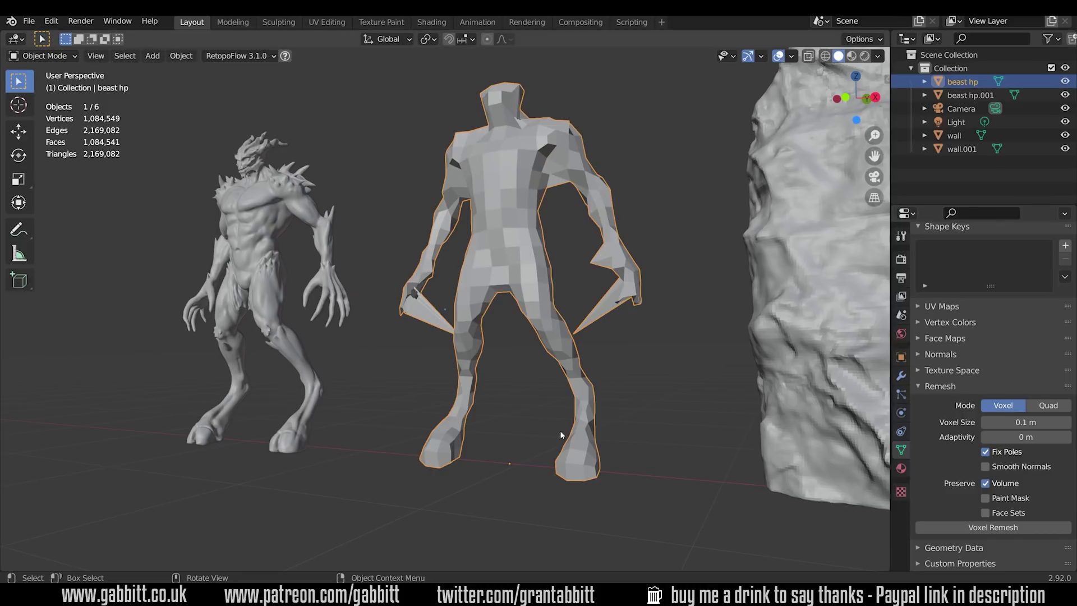
middle_drag(561, 431, 477, 327)
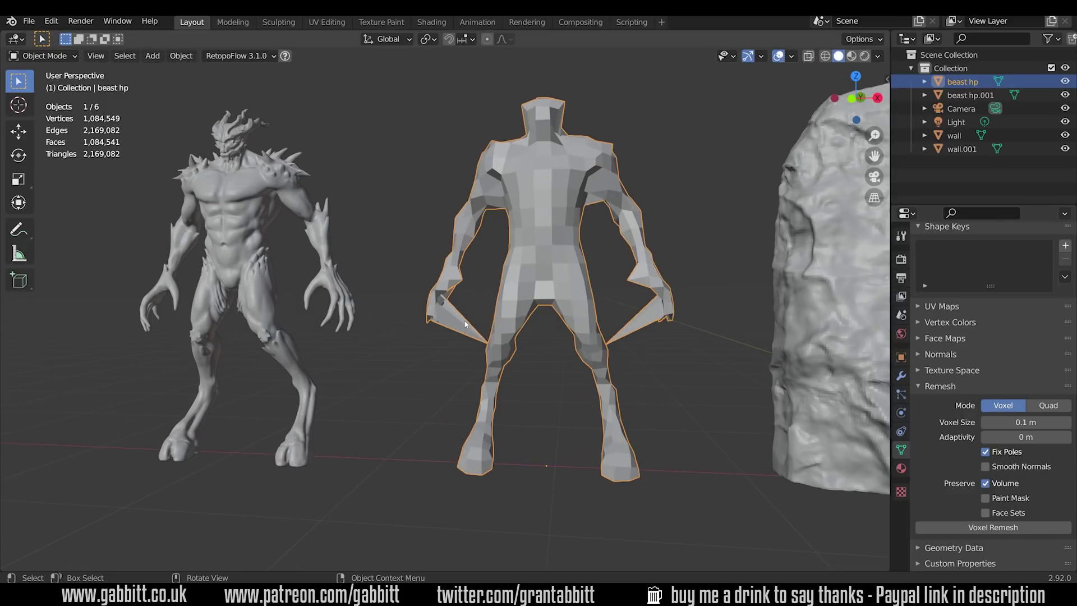
middle_drag(599, 188, 490, 340)
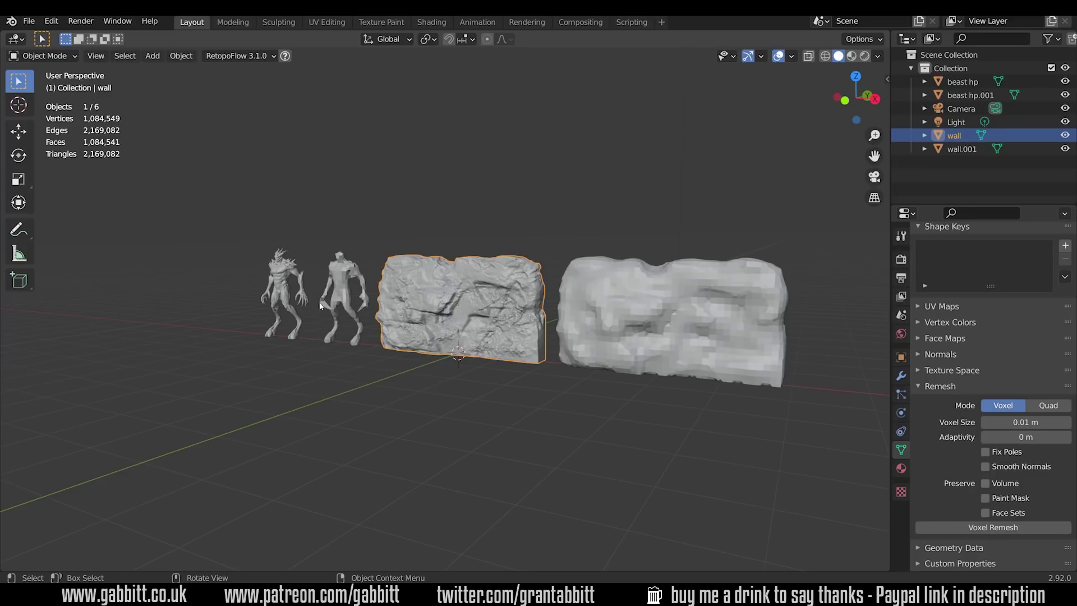
shift+middle_drag(341, 318, 538, 333)
scroll(538, 332, up, 6)
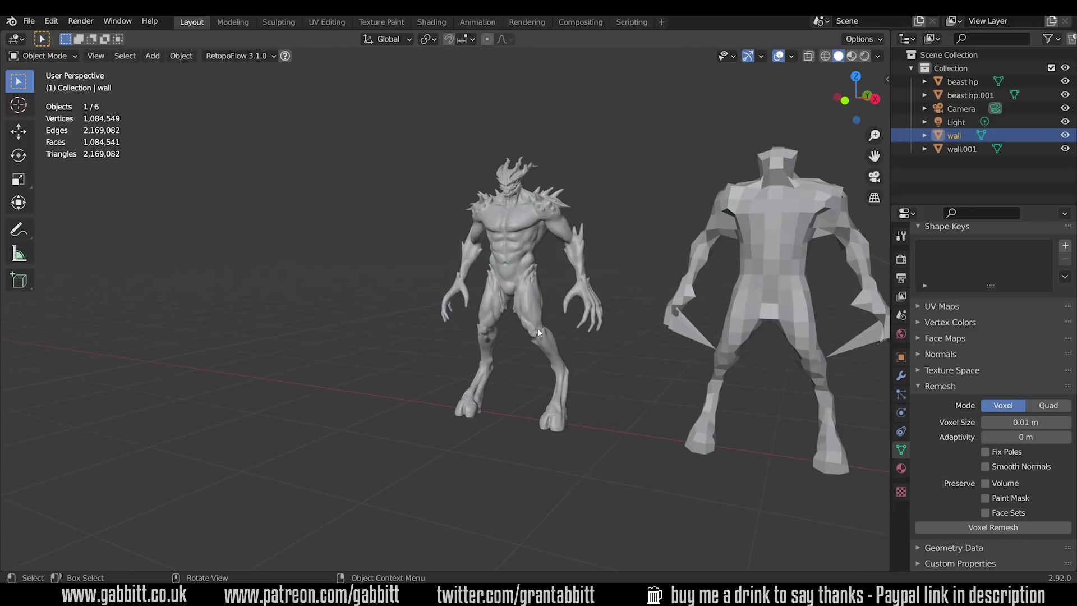
scroll(539, 332, up, 3)
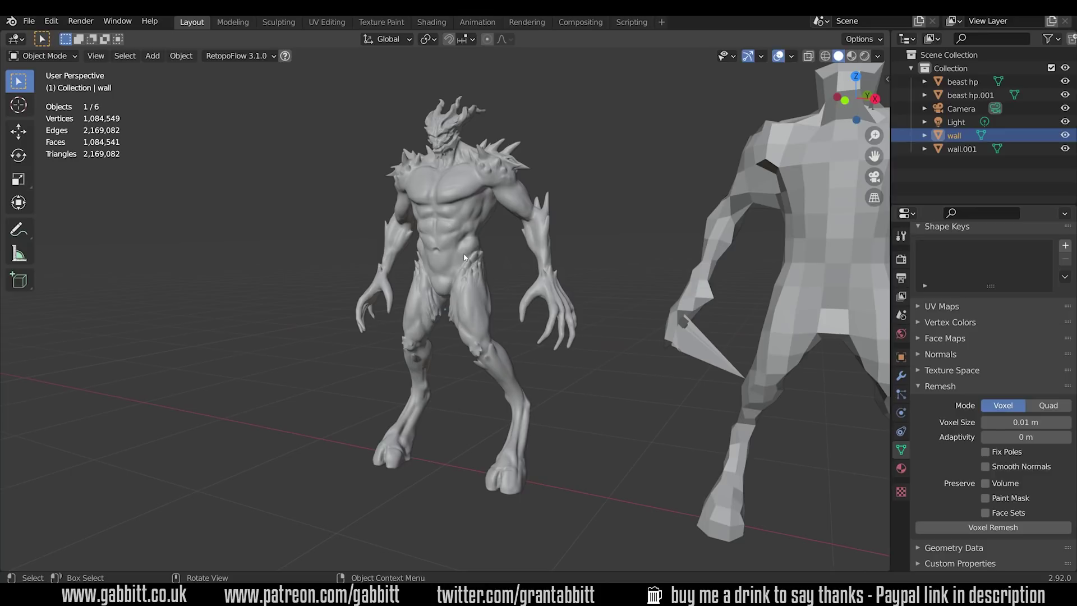
shift+middle_drag(836, 242, 716, 244)
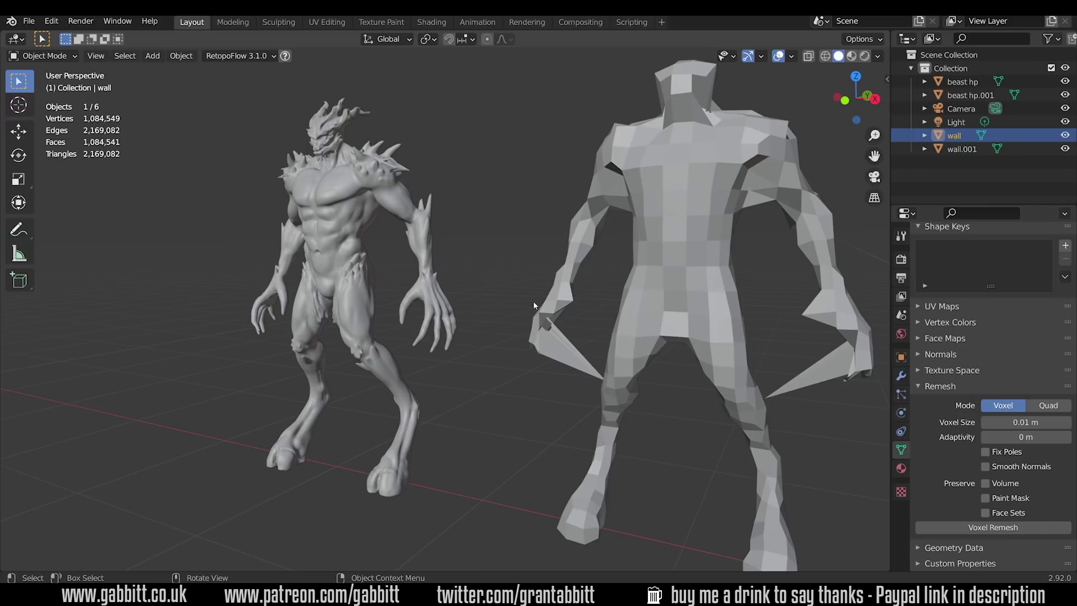
scroll(752, 361, down, 5)
shift+middle_drag(751, 362, 574, 358)
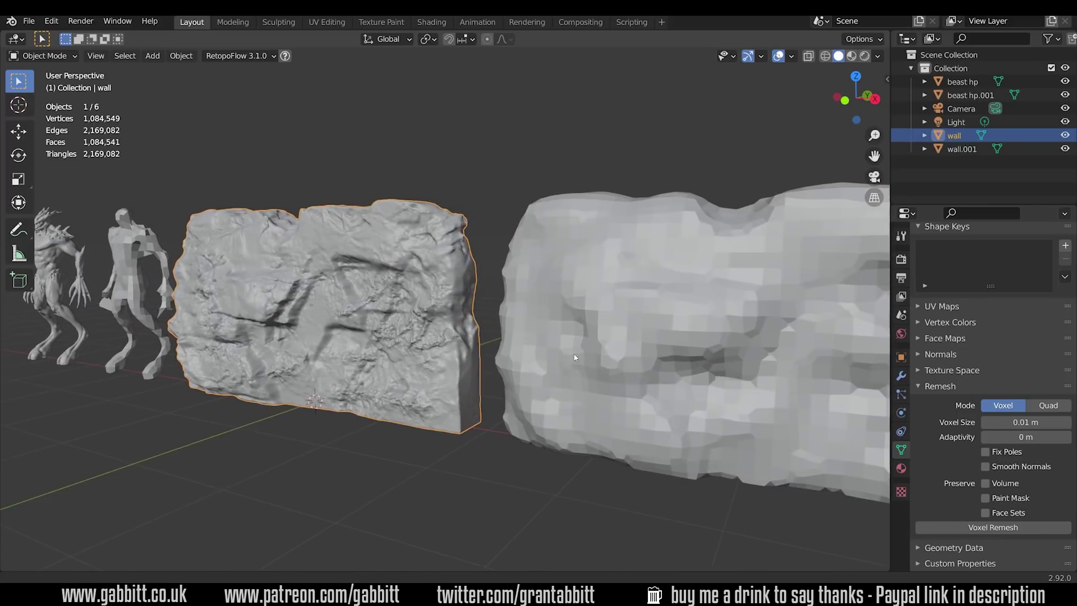
scroll(681, 351, down, 1)
middle_drag(680, 352, 668, 234)
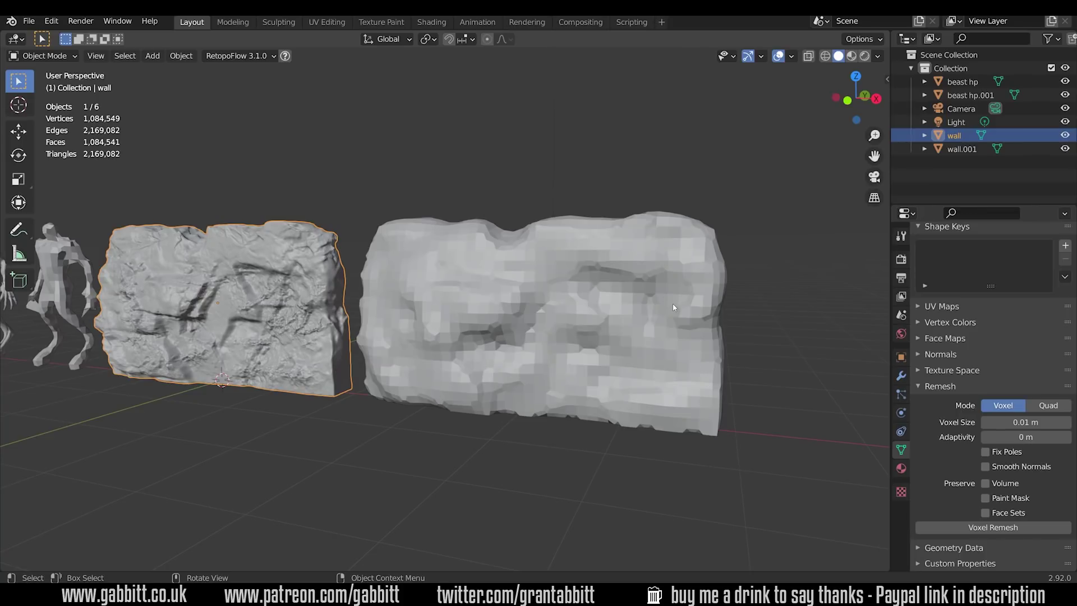
Select the remeshed wall copy and examine its face grid in Edit Mode.
click(564, 389)
key(Tab)
middle_drag(563, 389, 702, 375)
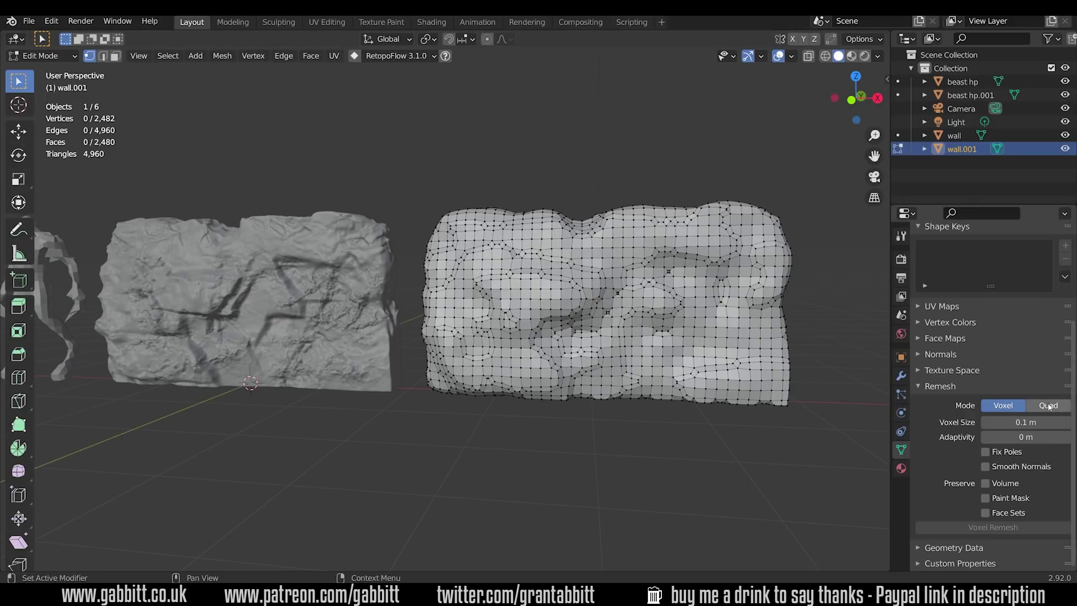
Return to Object Mode, duplicate the original high-resolution wall and move the copy along X past the voxel-remeshed wall.
key(Tab)
click(385, 295)
scroll(385, 295, down, 4)
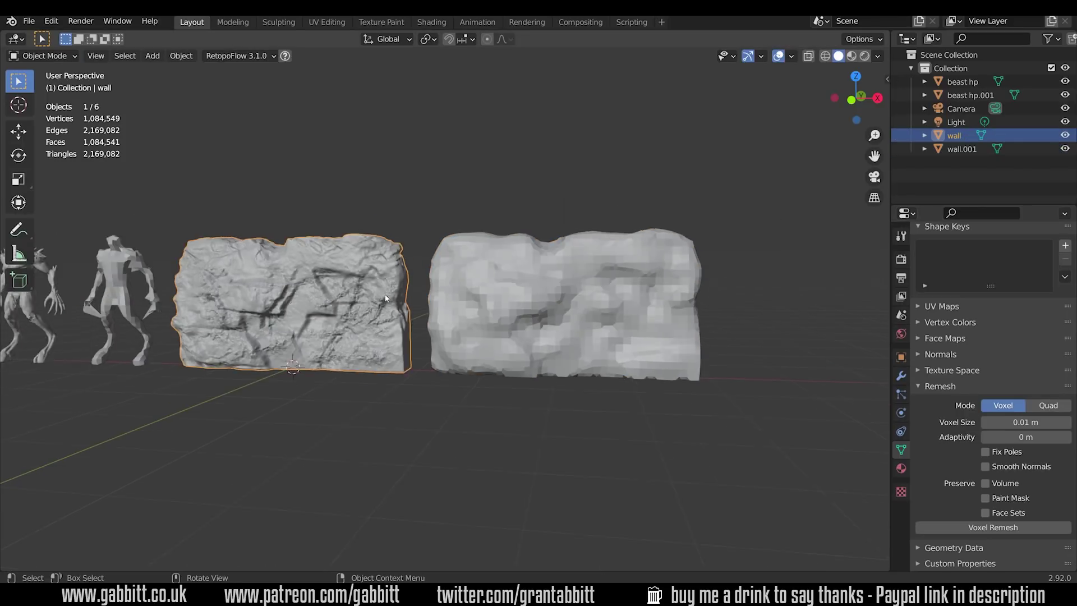
key(shift+d)
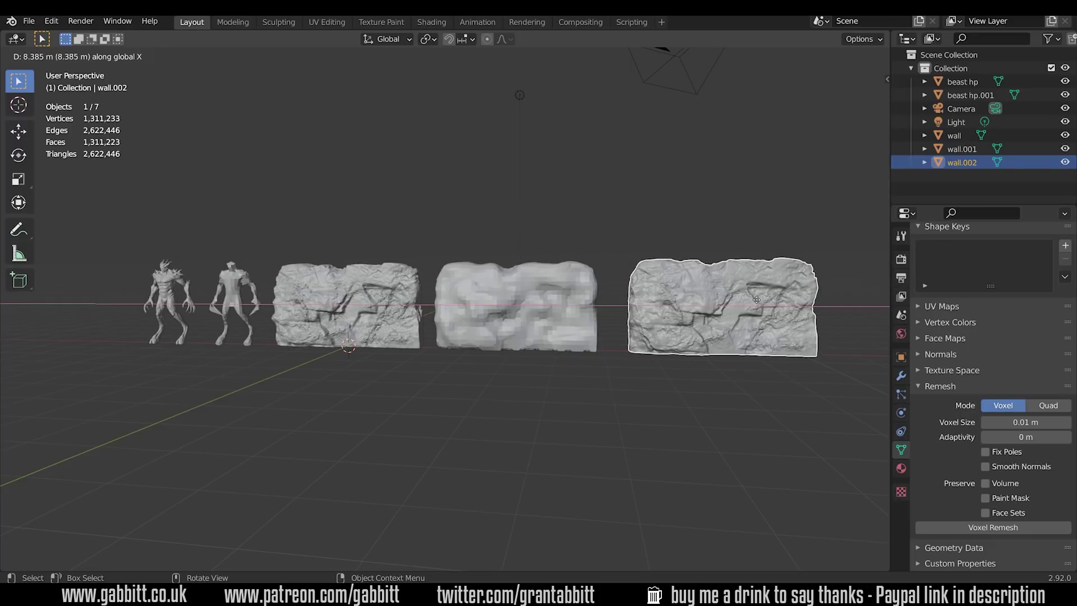
click(758, 297)
Remesh the new wall copy in Quad mode with QuadriFlow, setting the number of faces to 5000.
click(1040, 409)
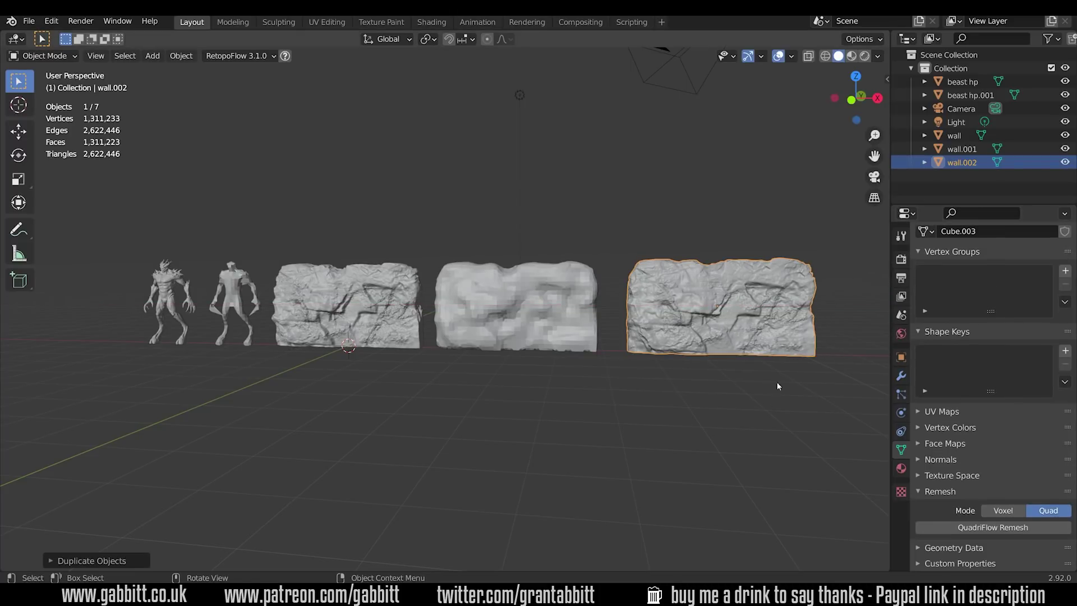
click(1000, 528)
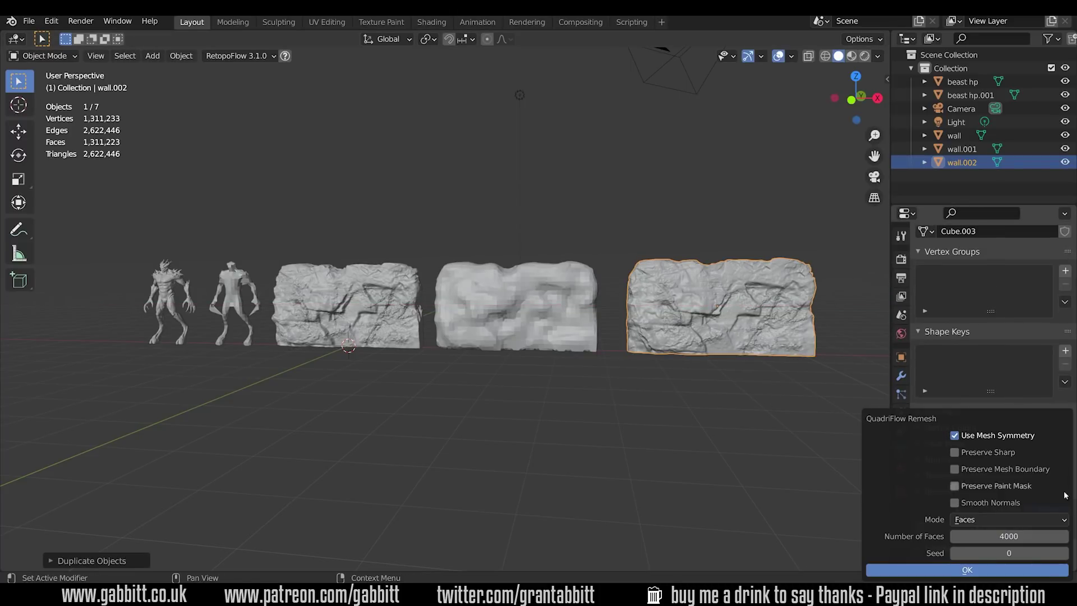
click(1001, 537)
text(5000)
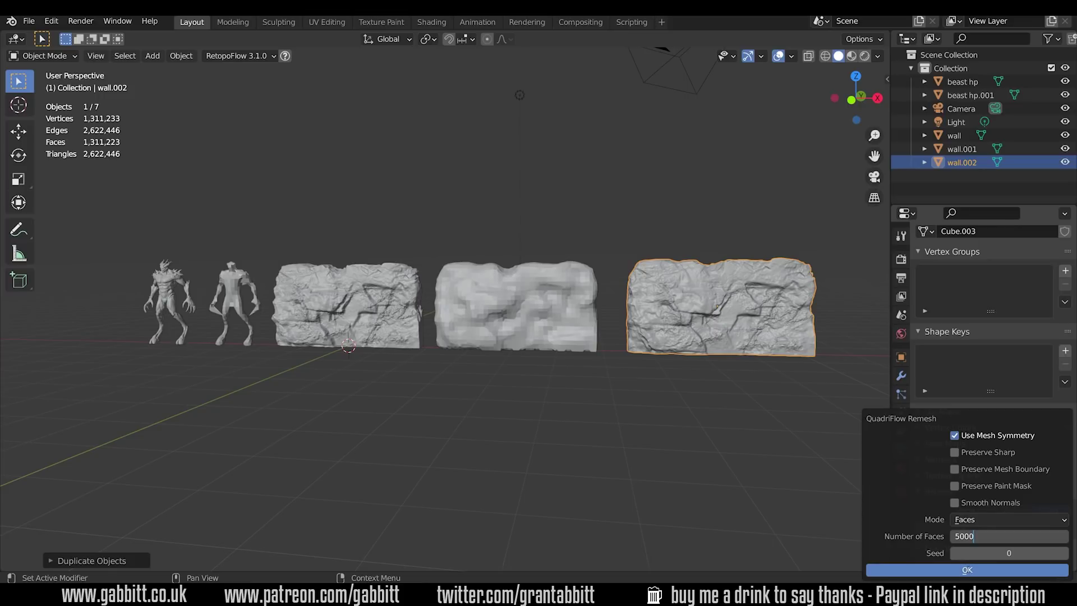
key(Return)
key(Return)
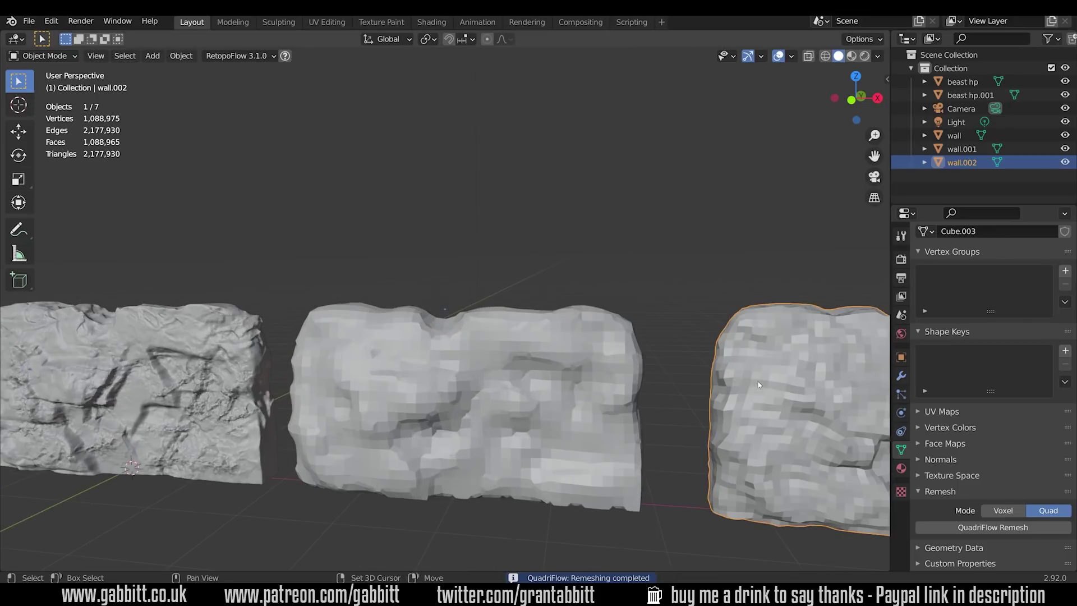
Compare the topology and face counts of the QuadriFlow-remeshed wall and the voxel-remeshed wall in Edit Mode.
shift+middle_drag(759, 385, 673, 345)
scroll(608, 322, down, 2)
key(Tab)
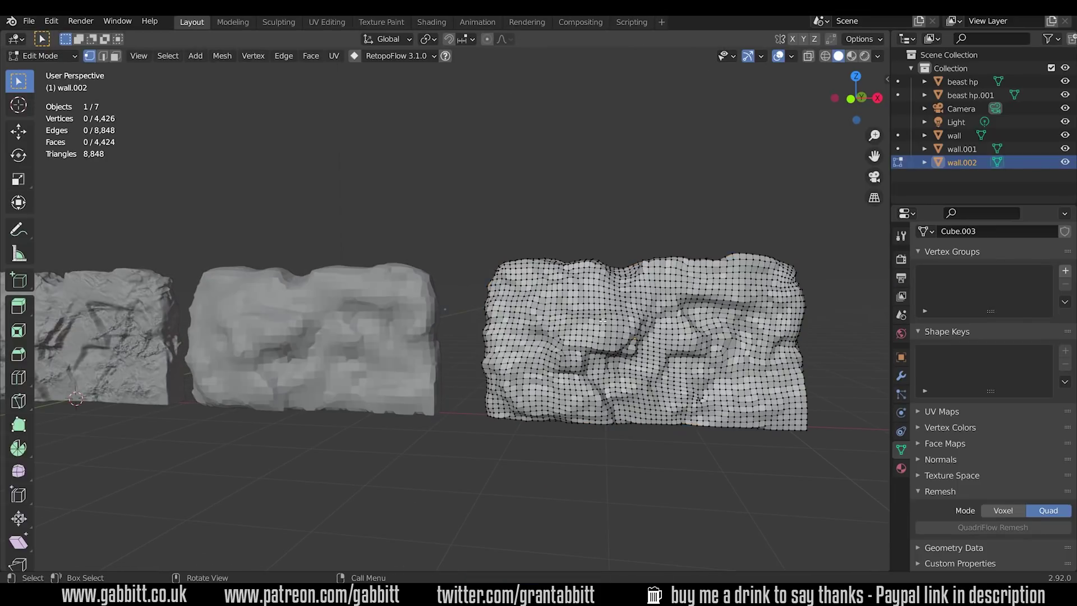
key(a)
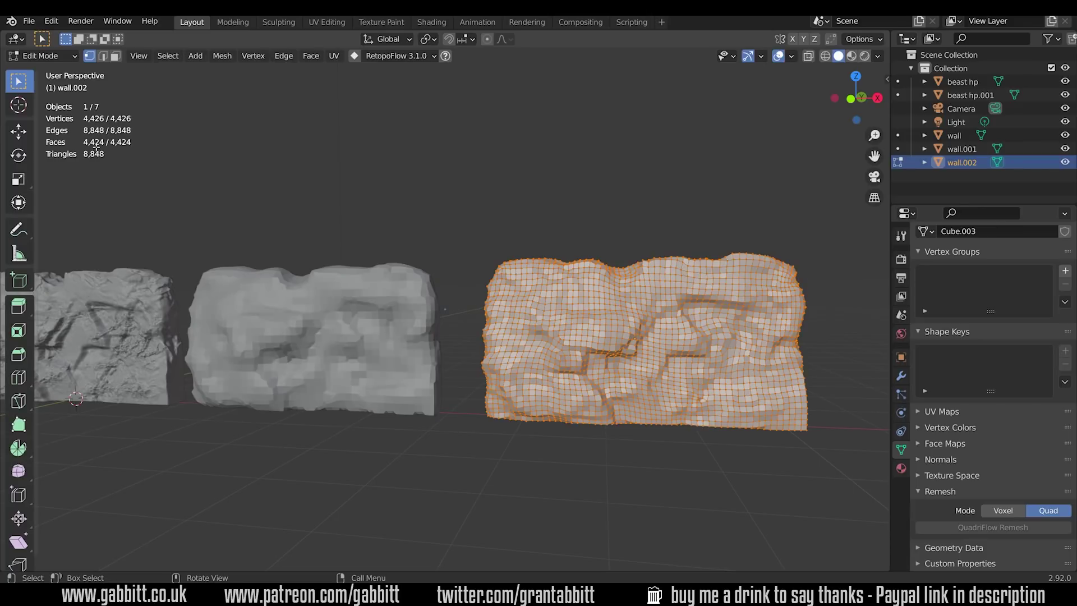
key(Tab)
click(344, 284)
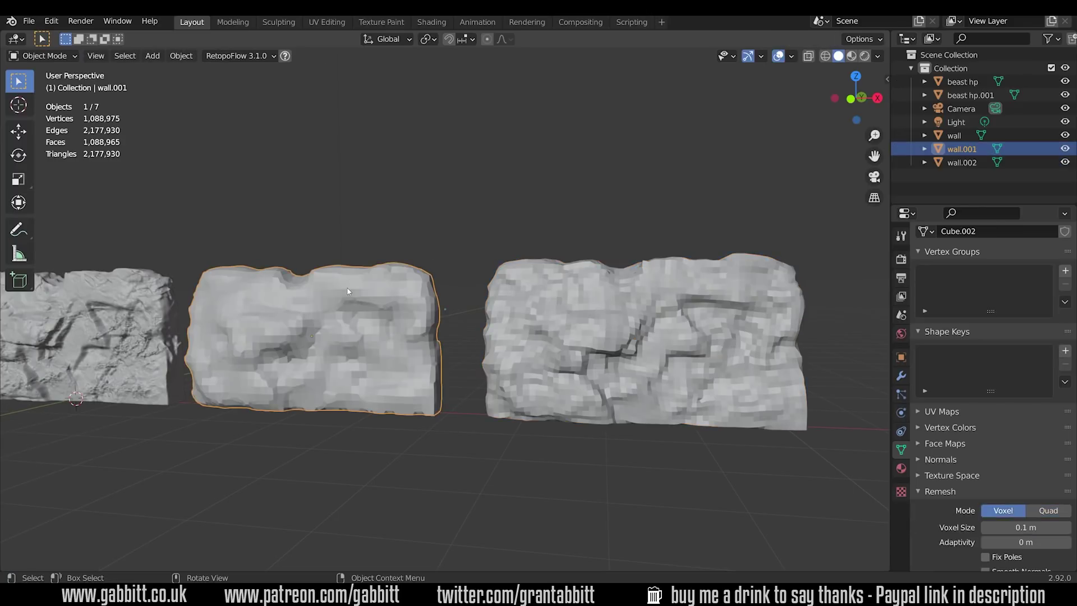
key(Tab)
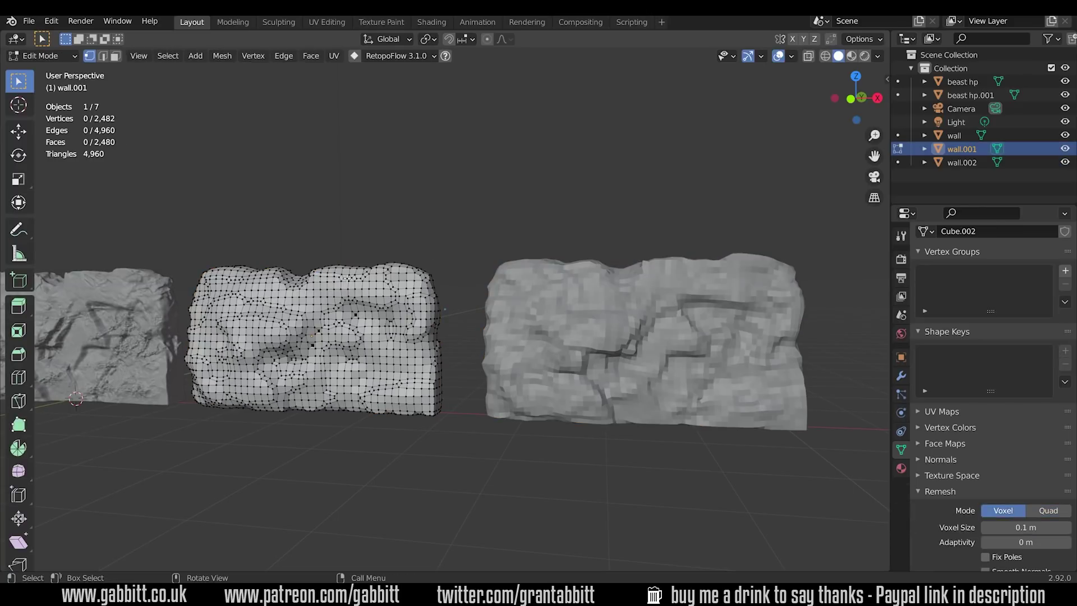
key(a)
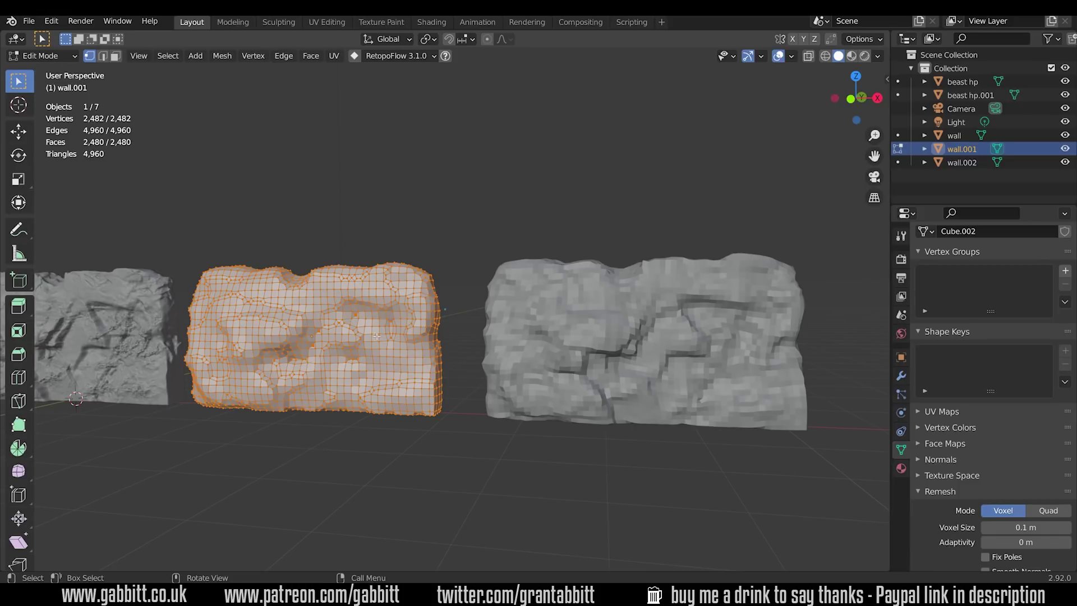
key(Tab)
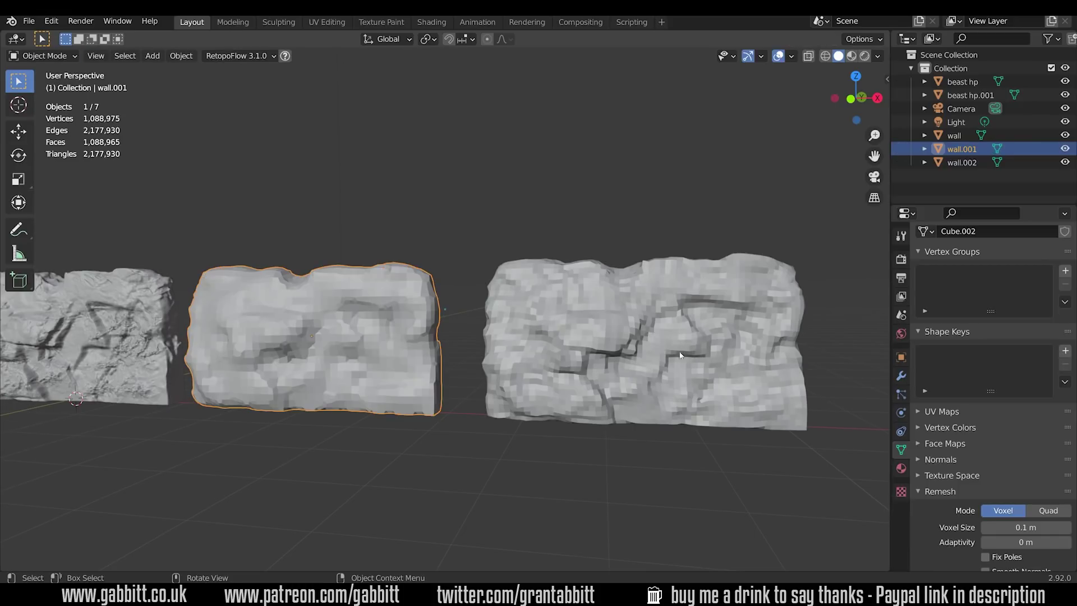
middle_drag(594, 336, 617, 337)
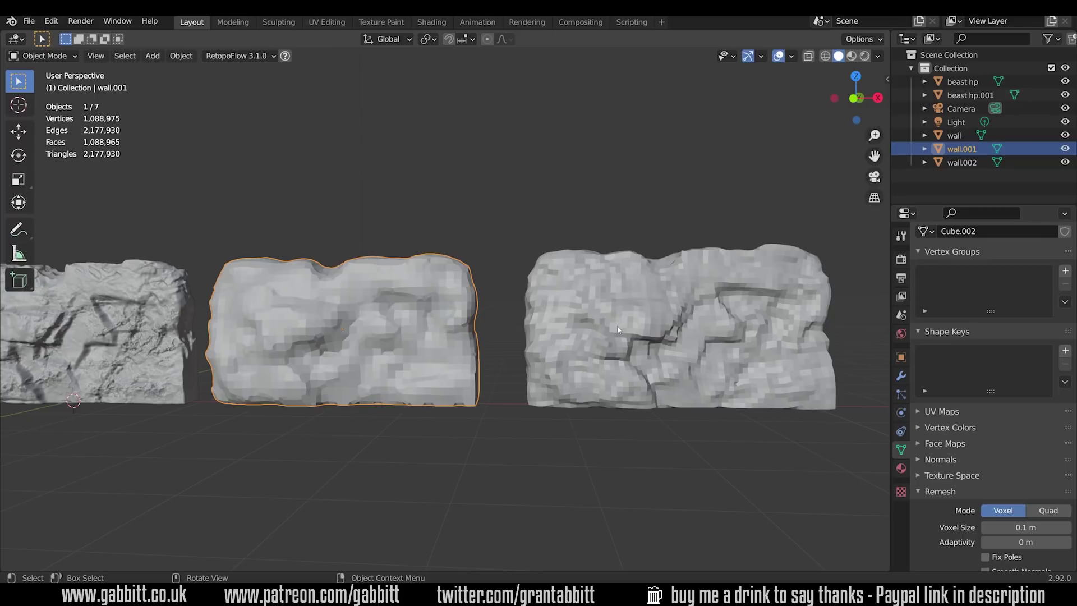
click(795, 366)
key(Tab)
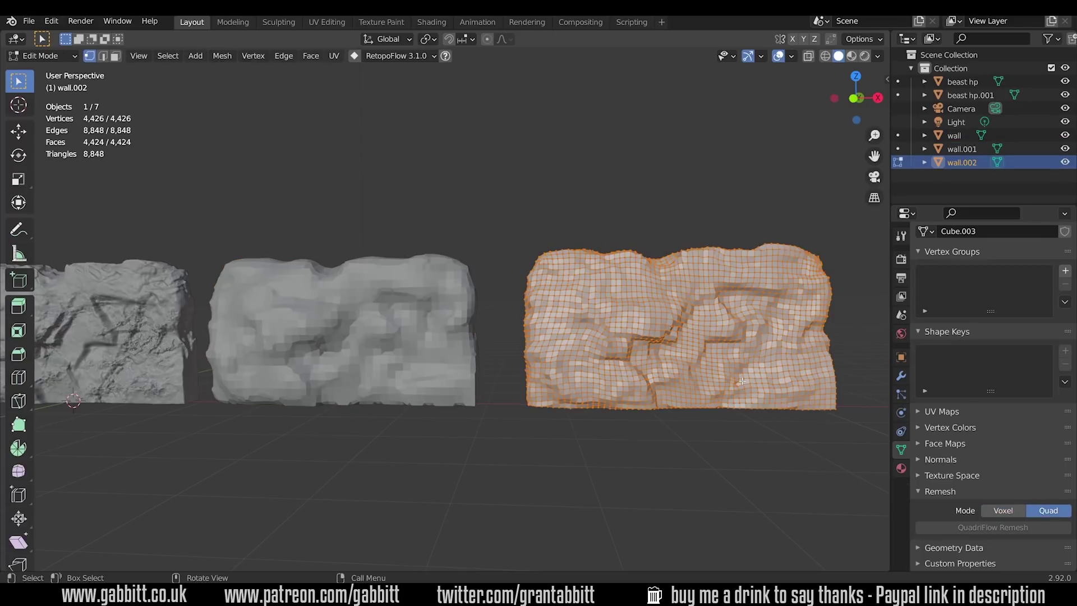
middle_drag(796, 366, 602, 365)
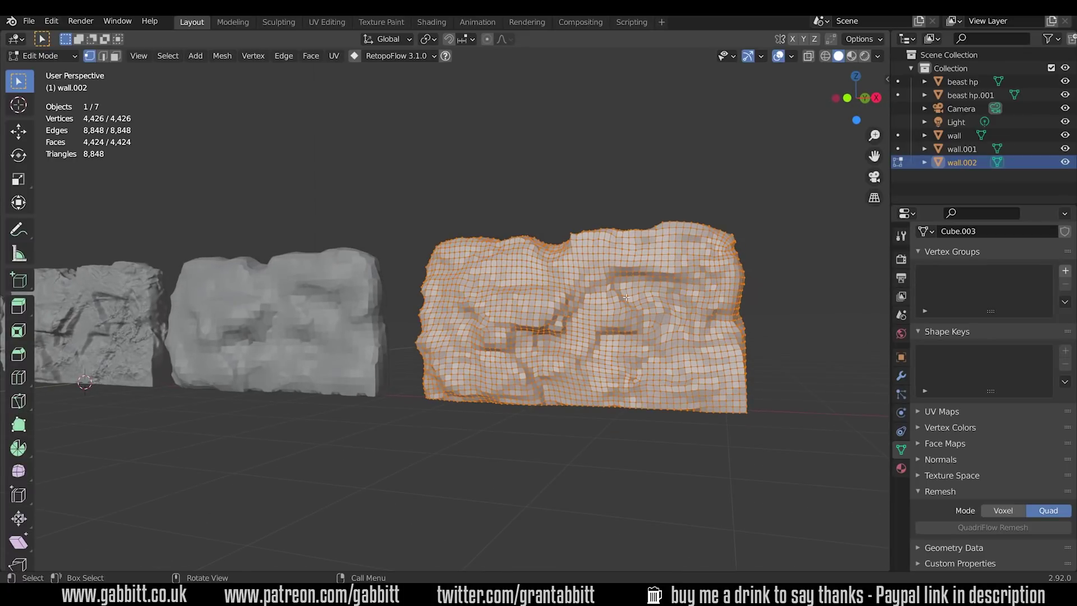
middle_drag(513, 328, 595, 325)
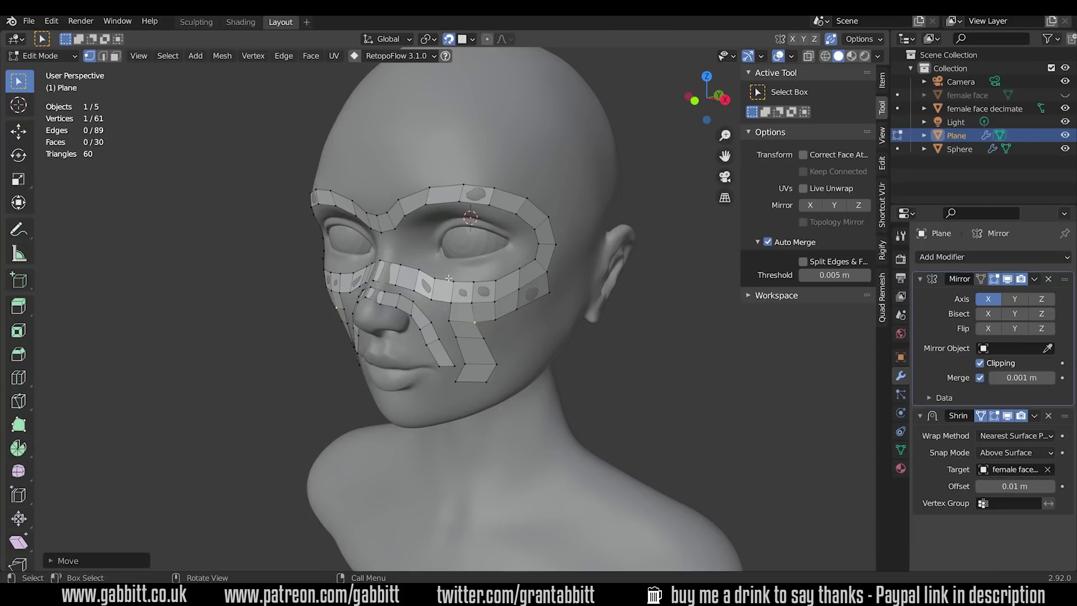
Extend the cheek strip of the face retopology mesh downward with Poly Build quads and scale the new end edge shorter.
click(22, 430)
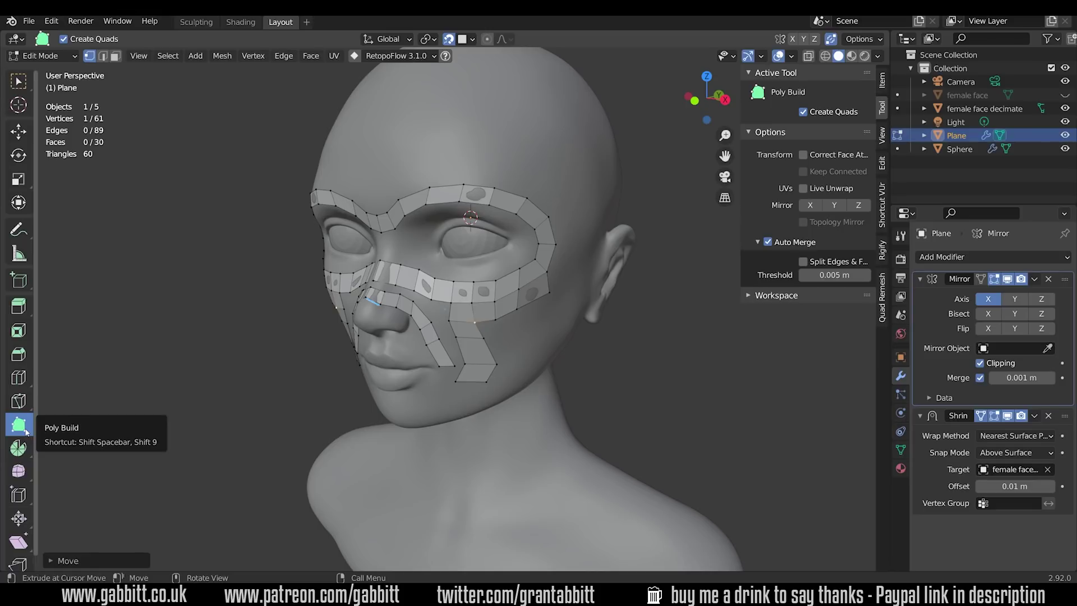
scroll(471, 308, up, 6)
drag(653, 328, 689, 410)
middle_drag(689, 409, 692, 393)
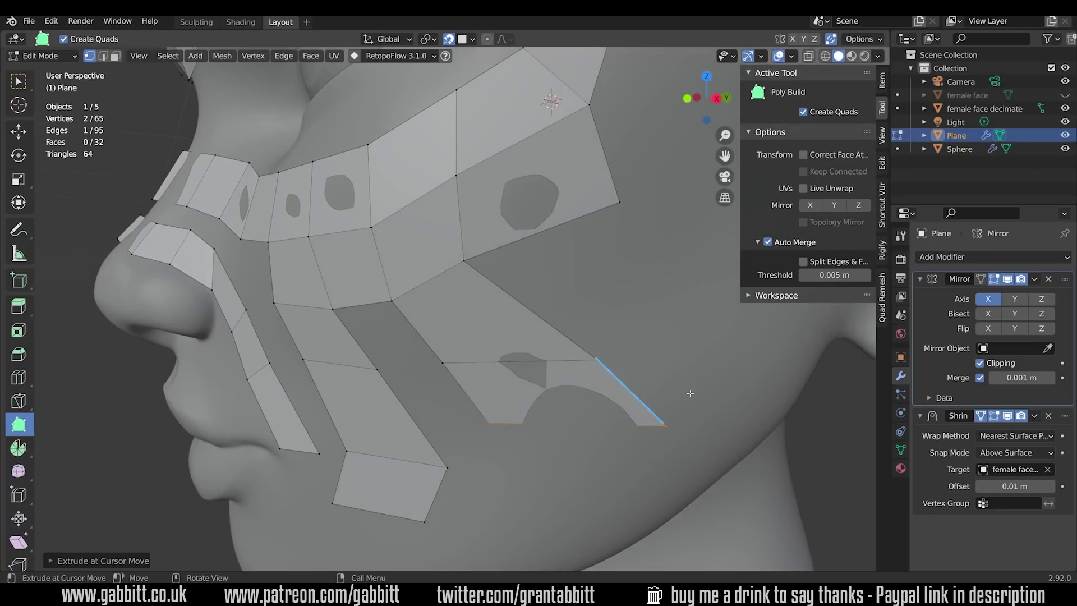
key(s)
click(630, 401)
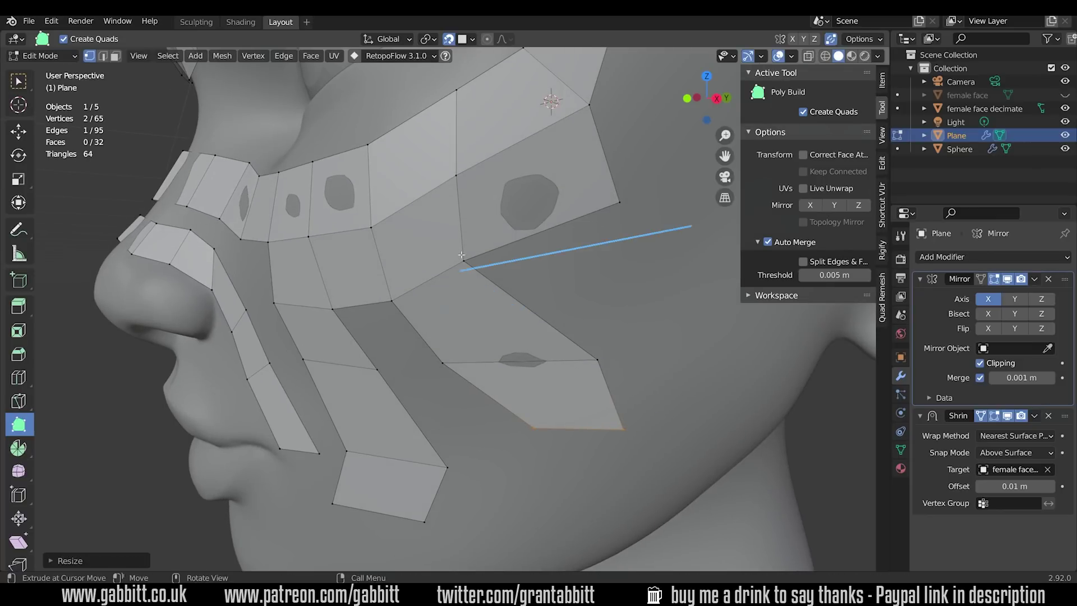
Fill the gap between the cheek strip and the under-eye loop with a Poly Build quad.
drag(472, 265, 706, 303)
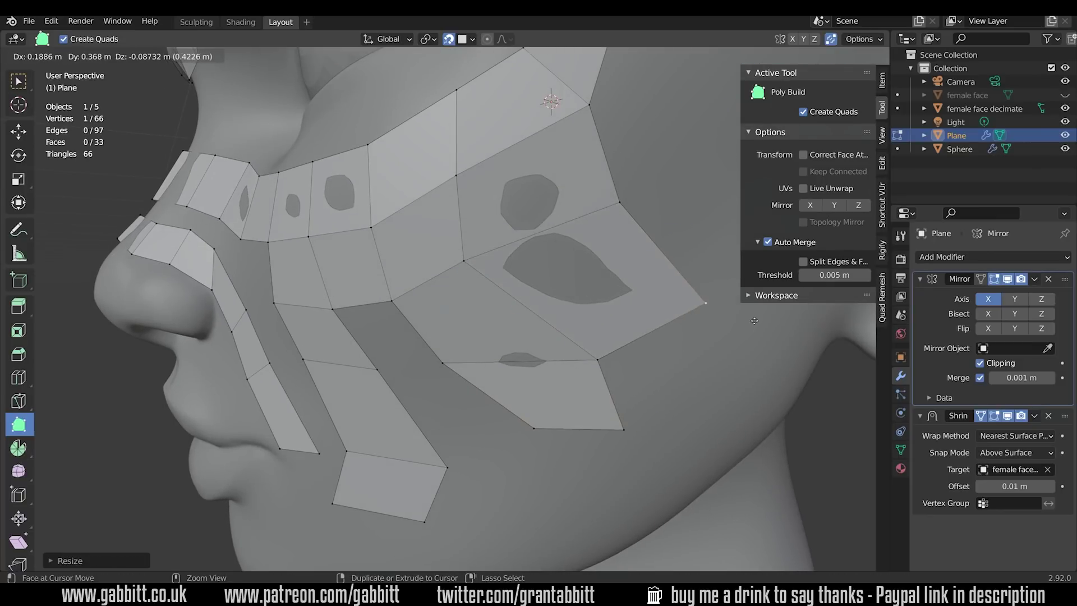
scroll(625, 282, down, 5)
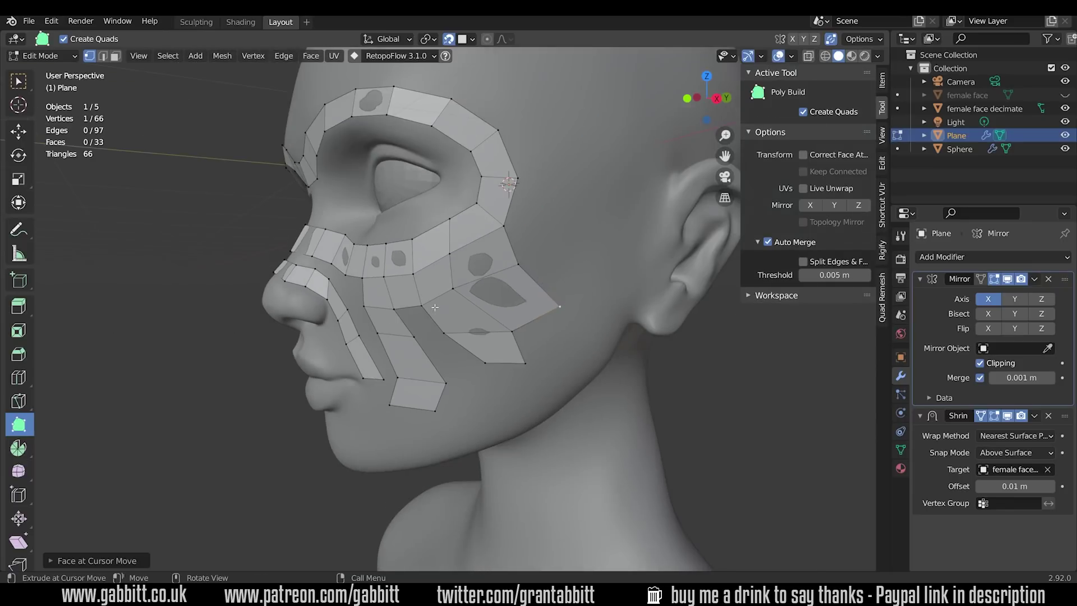
scroll(462, 300, up, 2)
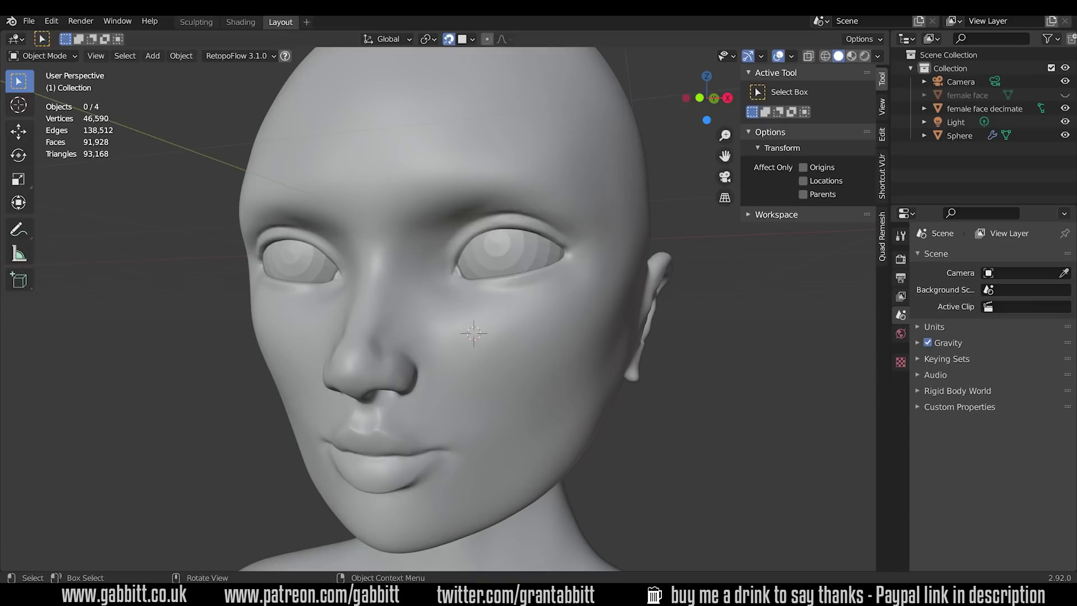
Check the face snapping options, add a mesh plane on the cheek beside the nose and scale it down.
click(473, 39)
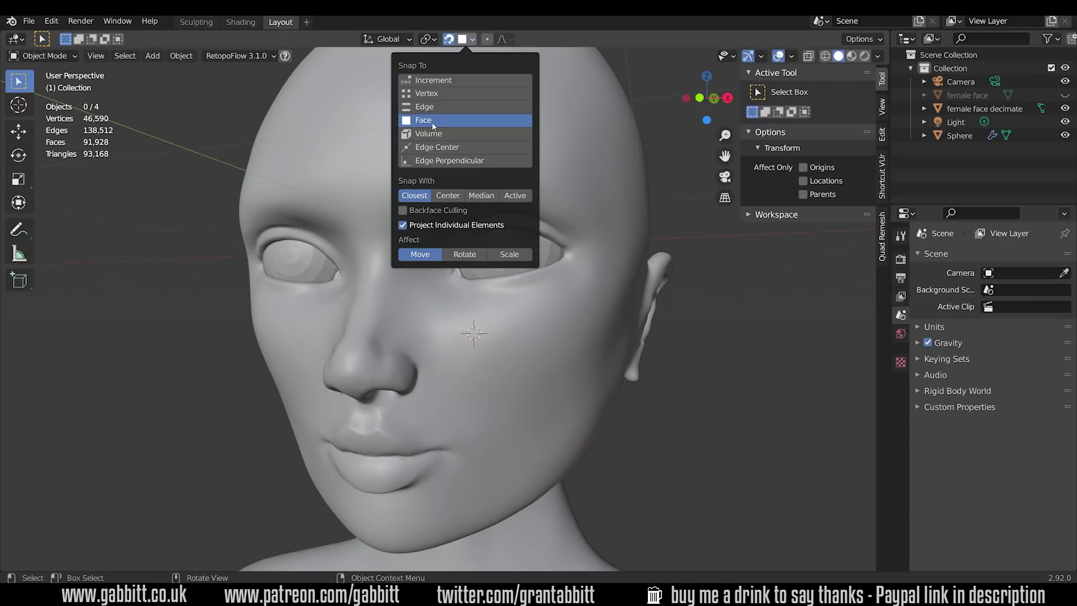
key(shift+a)
mouse_move(459, 321)
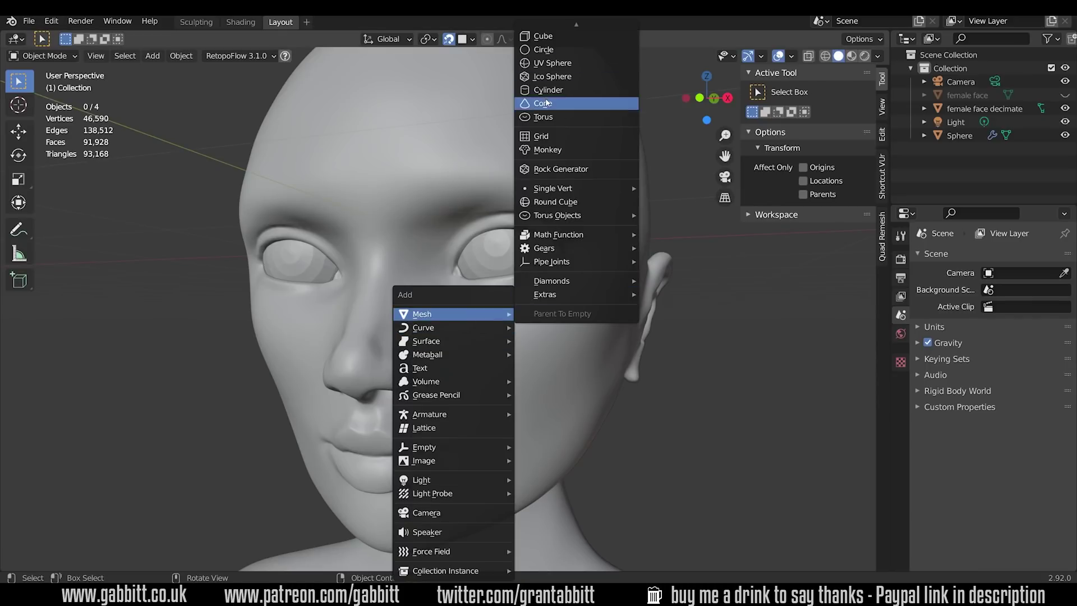
click(549, 30)
key(s)
click(489, 330)
Rotate the plane upright and around Z so that it lines up with the cheek surface.
middle_drag(490, 330, 410, 349)
key(r)
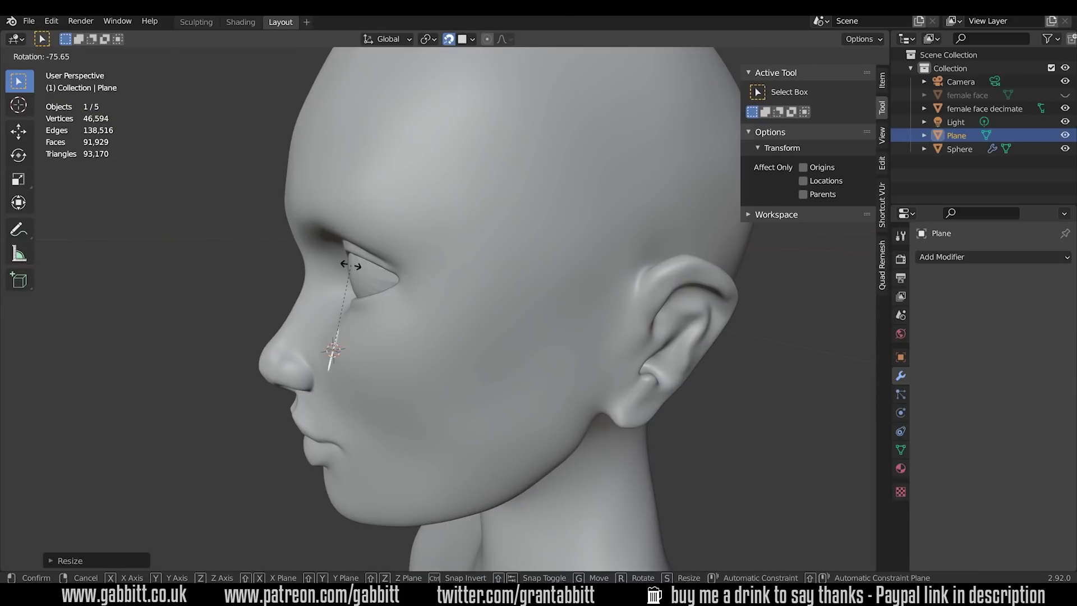
click(342, 264)
middle_drag(342, 265, 446, 316)
key(r)
key(z)
click(568, 379)
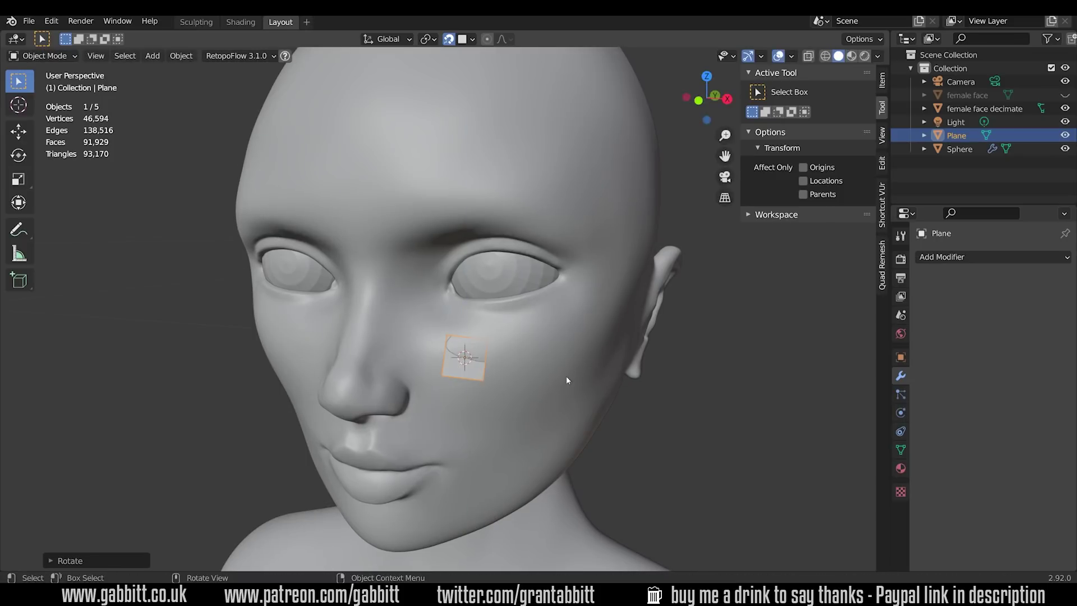
Enter Edit Mode in face select and move the plane's face so it snaps onto the cheek.
key(Tab)
key(w)
key(3)
key(g)
click(463, 355)
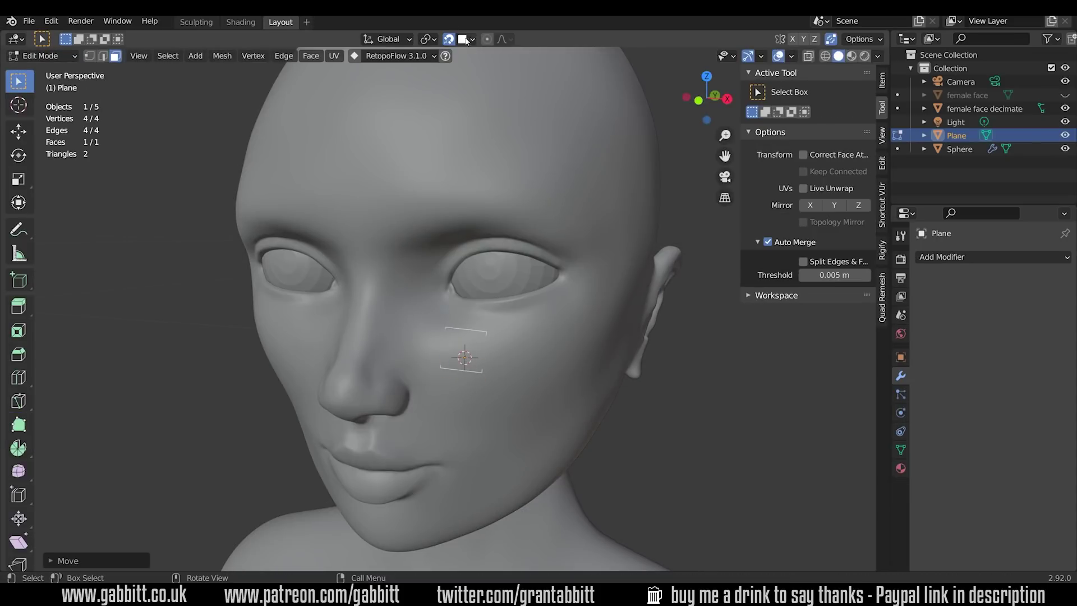
Add a Shrinkwrap modifier to the plane targeting the female face mesh, with 0.01 m offset and snap mode Above Surface.
click(466, 38)
click(987, 256)
click(785, 487)
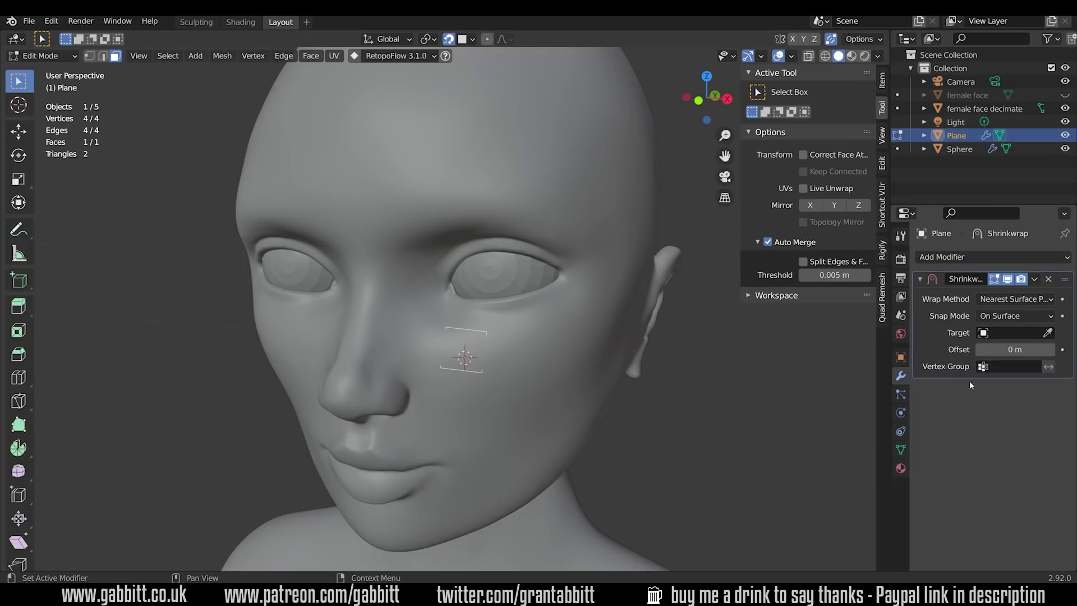
click(1046, 333)
click(617, 342)
click(1050, 349)
click(1014, 315)
click(992, 389)
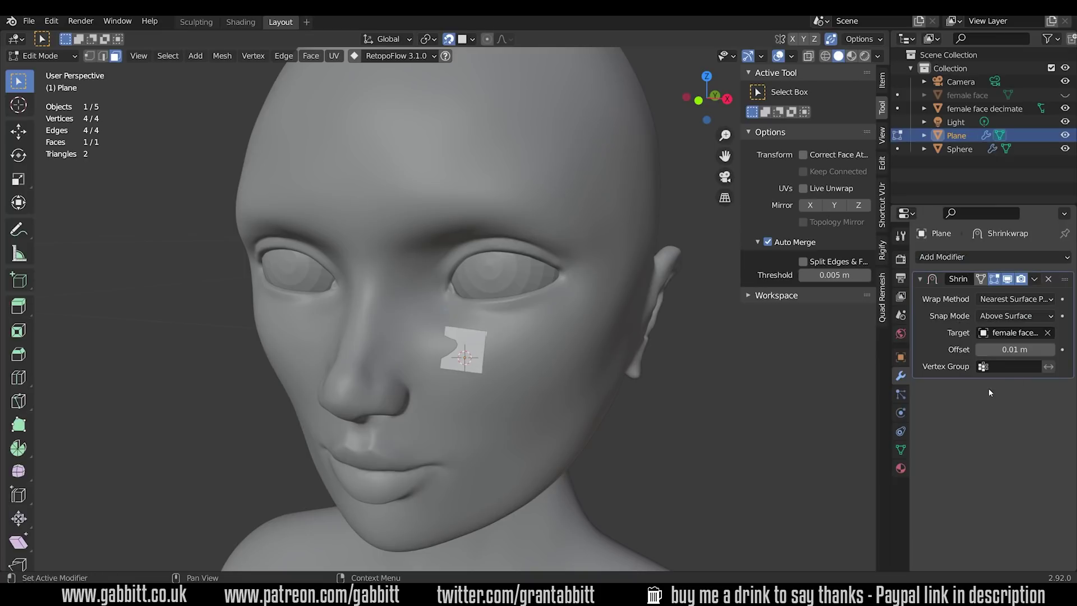
Scale the plane's face on the cheek slightly smaller and return to Object Mode.
mouse_move(536, 343)
middle_down()
mouse_move(589, 343)
mouse_move(456, 353)
mouse_move(539, 323)
mouse_move(519, 348)
middle_up()
key(s)
click(499, 337)
key(Tab)
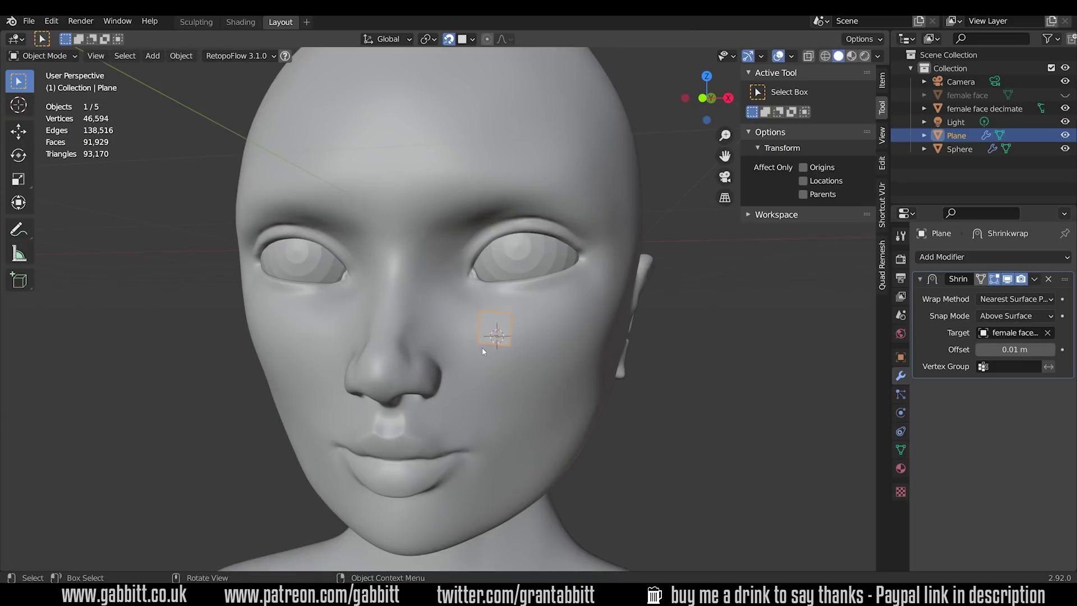
Snap the 3D cursor to the world origin and set the plane's origin to the 3D cursor.
click(482, 363)
key(shift+s)
click(487, 431)
click(512, 339)
right_click(506, 370)
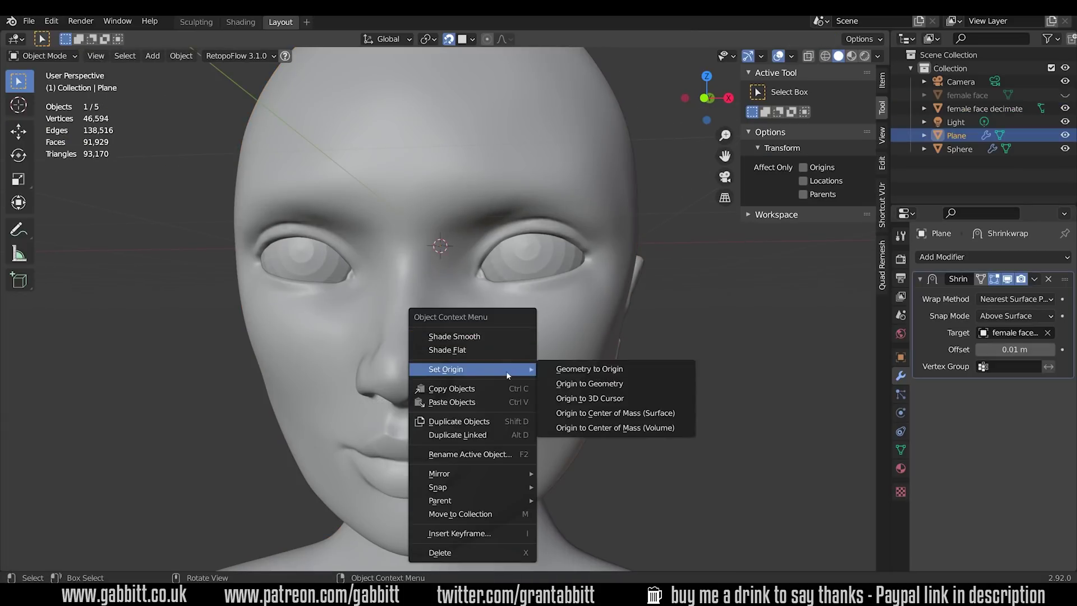
click(584, 398)
Add an X-axis Mirror modifier above the Shrinkwrap and apply the plane's object transform.
click(993, 257)
click(824, 411)
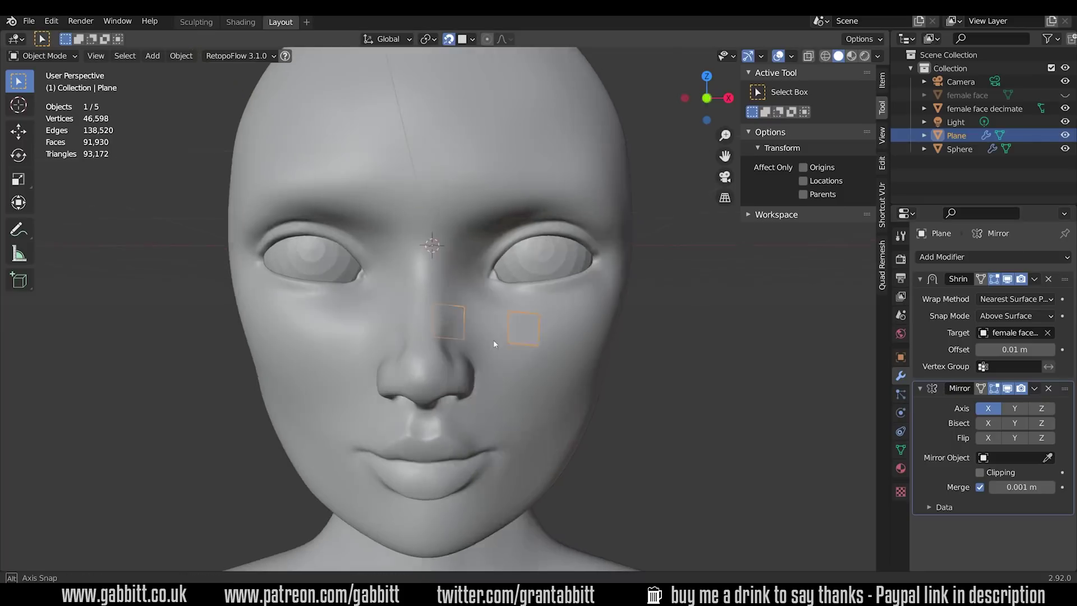
middle_drag(493, 339, 449, 364)
key(ctrl+a)
click(516, 372)
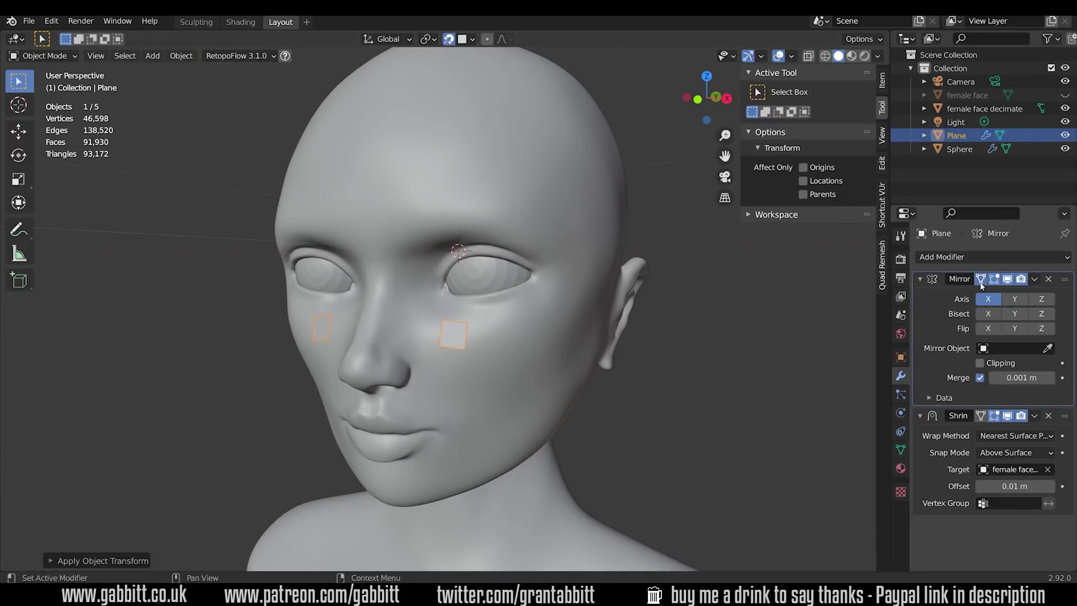
click(921, 280)
Extrude two quads from the plane's outer edge across the cheek toward the ear with Poly Build in Edit Mode.
scroll(395, 353, up, 5)
key(Tab)
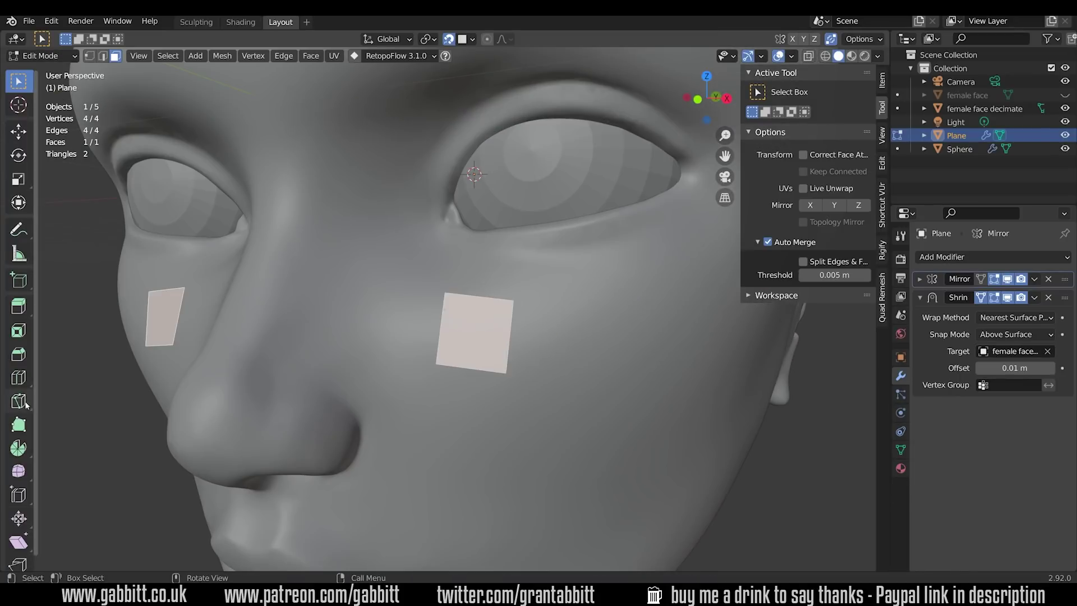
click(18, 425)
drag(510, 338, 655, 337)
scroll(655, 337, down, 3)
middle_drag(521, 338, 479, 338)
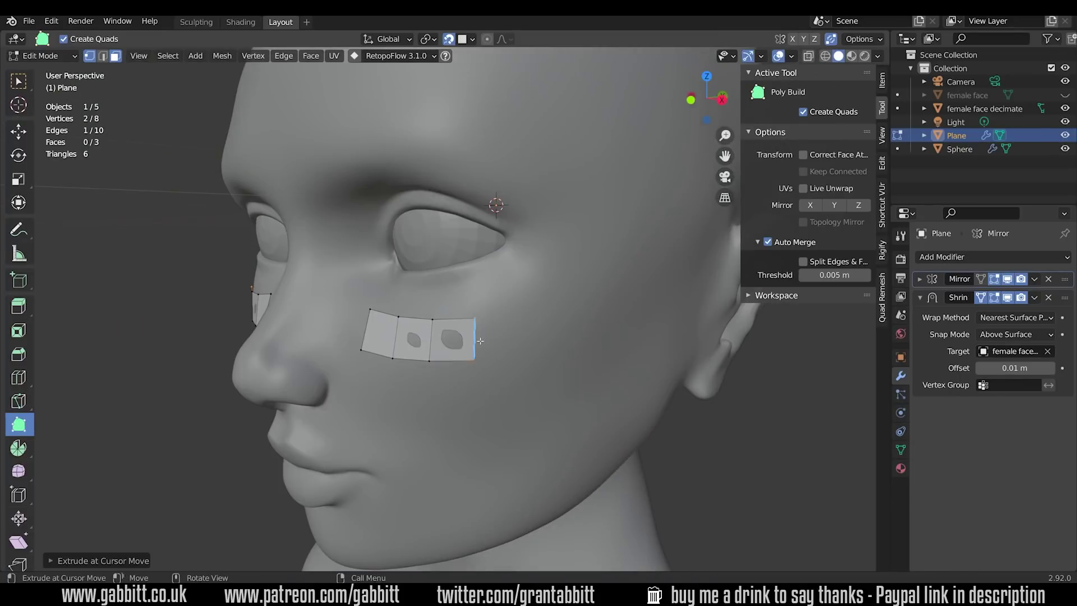
Extrude five more quads from the cheek strip up around the outer corner of the eye, rotating the edges to follow the socket.
drag(478, 339, 532, 318)
drag(531, 317, 582, 294)
key(r)
click(537, 307)
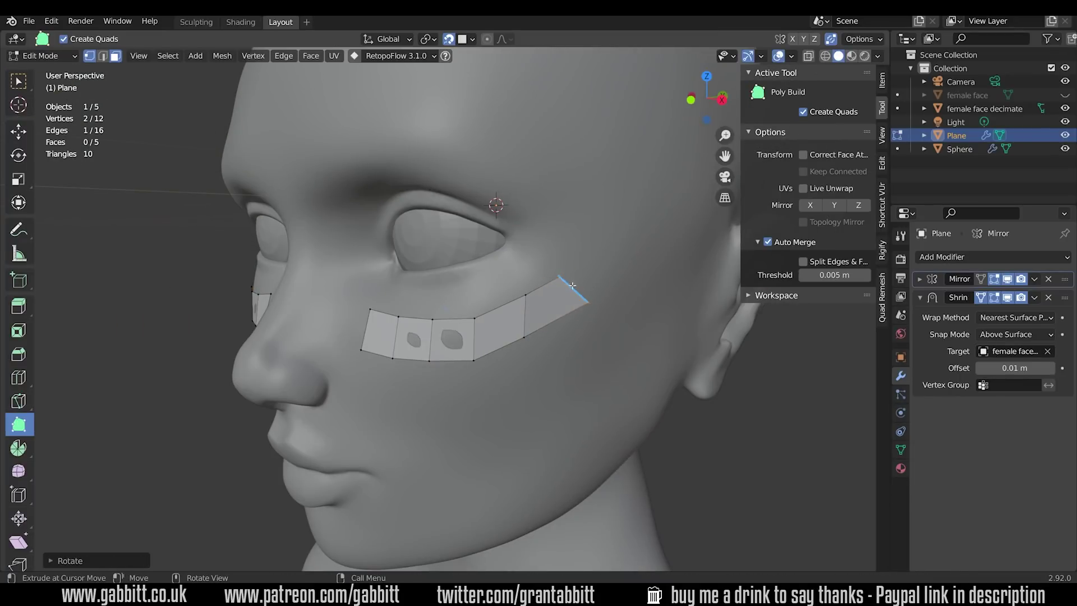
ctrl+click(590, 242)
ctrl+click(573, 200)
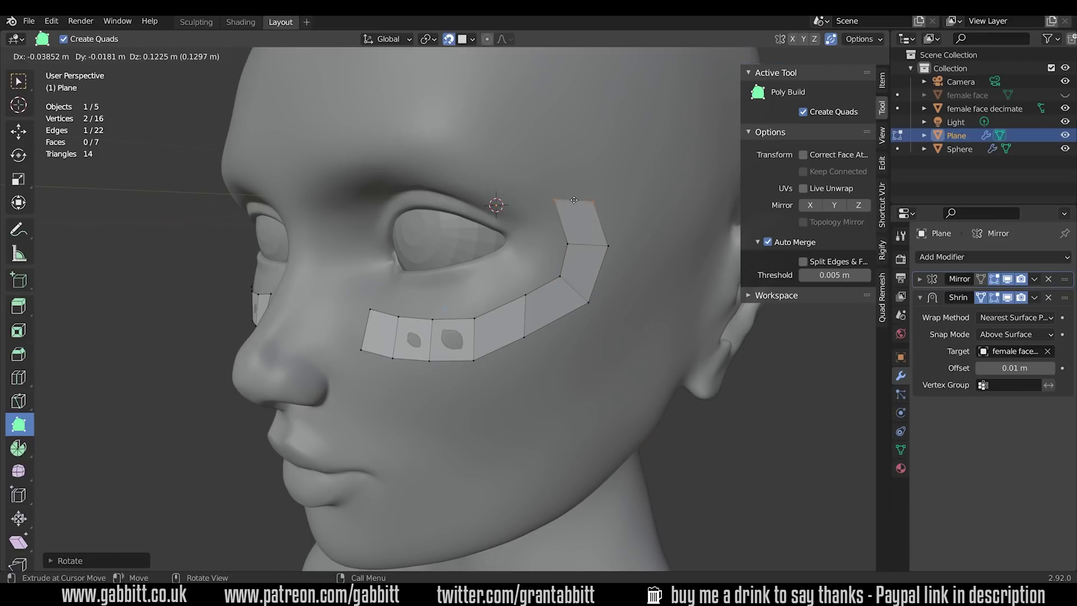
ctrl+click(529, 164)
shift+middle_drag(549, 193, 548, 221)
middle_drag(548, 221, 568, 221)
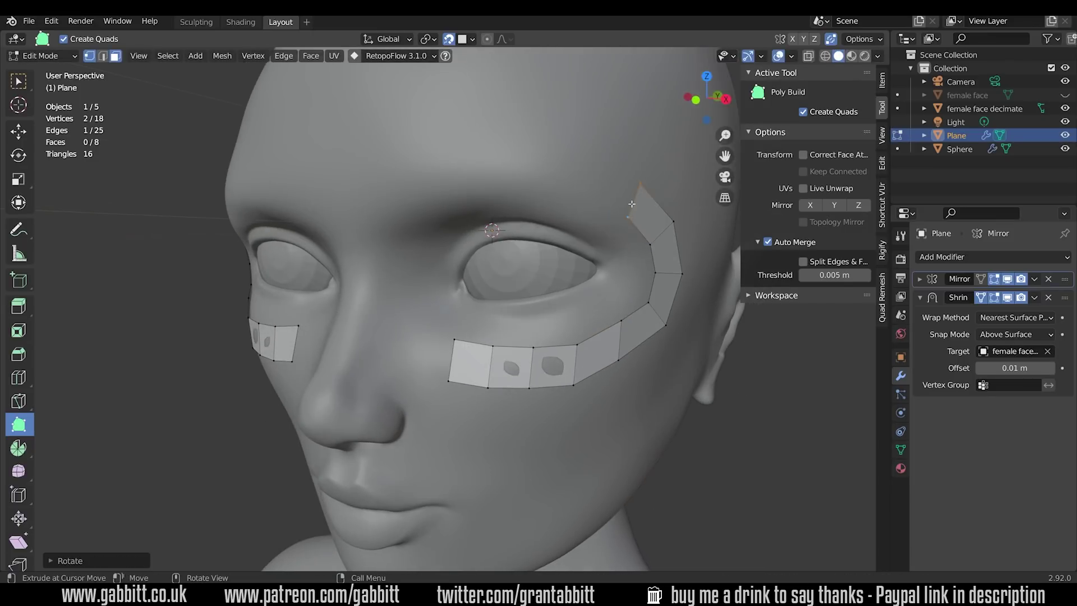
Extrude six quads over the eyebrow to the nose bridge and join the end edge at the centre line with Mirror clipping enabled.
drag(626, 217, 375, 229)
key(r)
click(583, 177)
drag(373, 229, 347, 226)
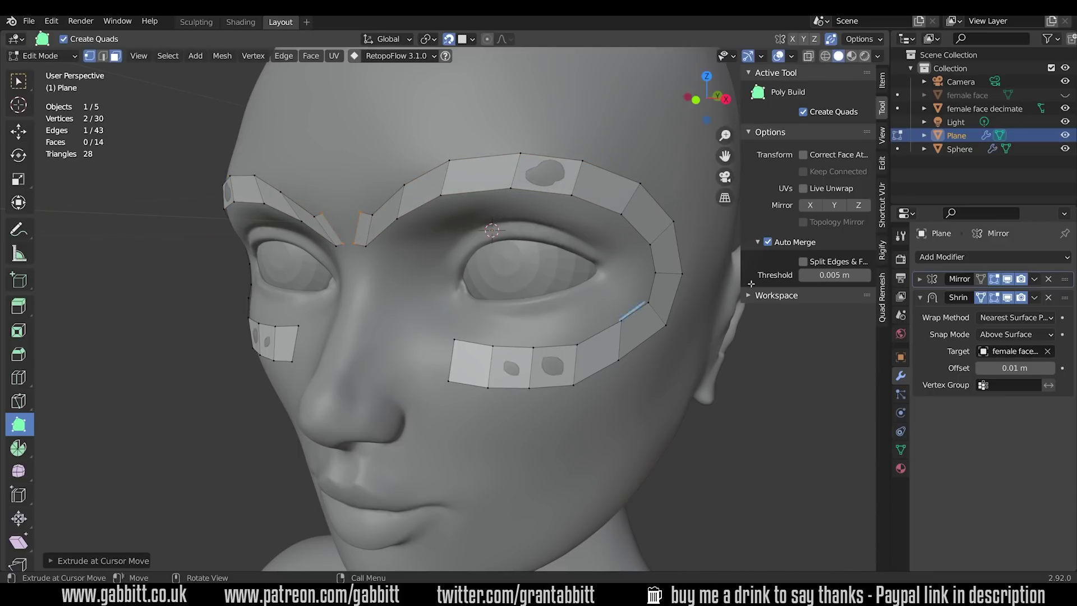
ctrl+drag(393, 230, 393, 230)
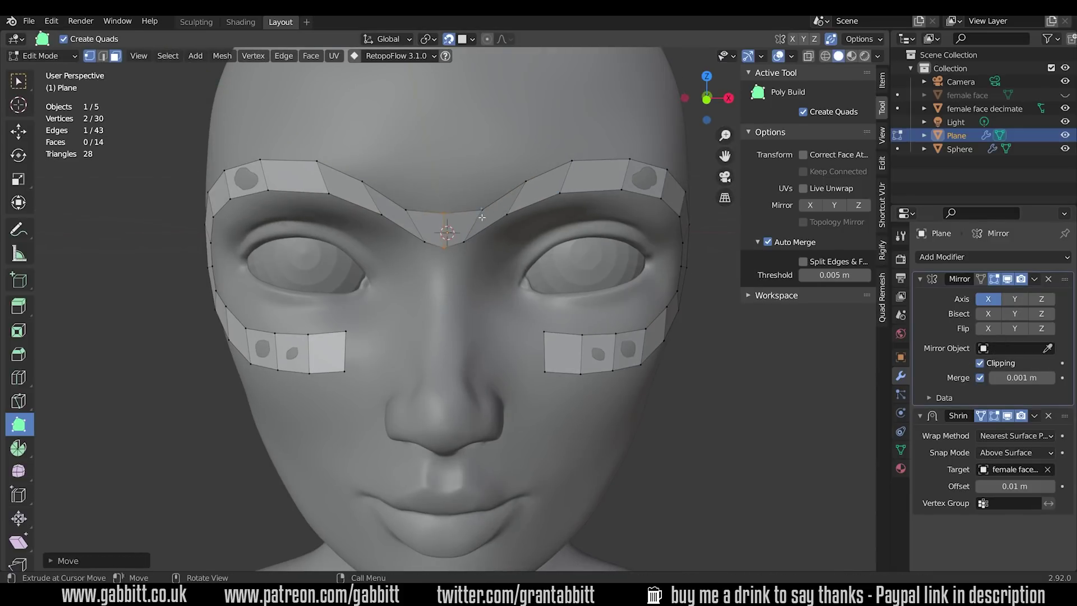
drag(470, 235, 474, 237)
Extrude quads from the under-eye strip down the cheek toward the mouth and inward across the bridge of the nose.
middle_drag(595, 261, 536, 250)
drag(546, 362, 659, 349)
middle_drag(561, 385, 613, 386)
ctrl+drag(583, 341, 564, 504)
shift+middle_drag(595, 450, 487, 368)
middle_drag(452, 305, 527, 303)
drag(467, 253, 431, 239)
drag(431, 239, 415, 236)
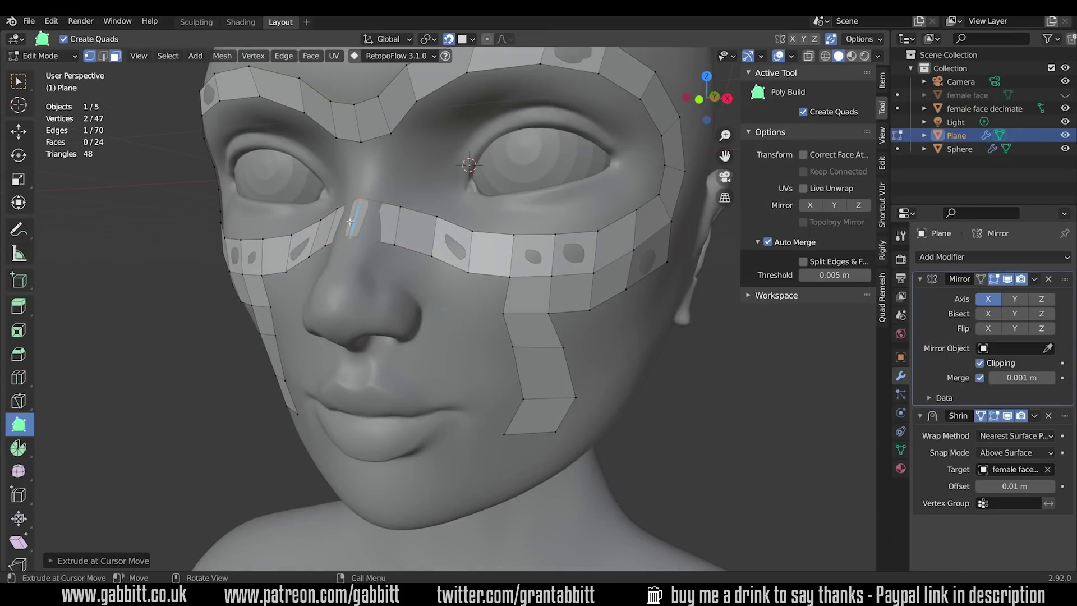
middle_drag(415, 235, 448, 238)
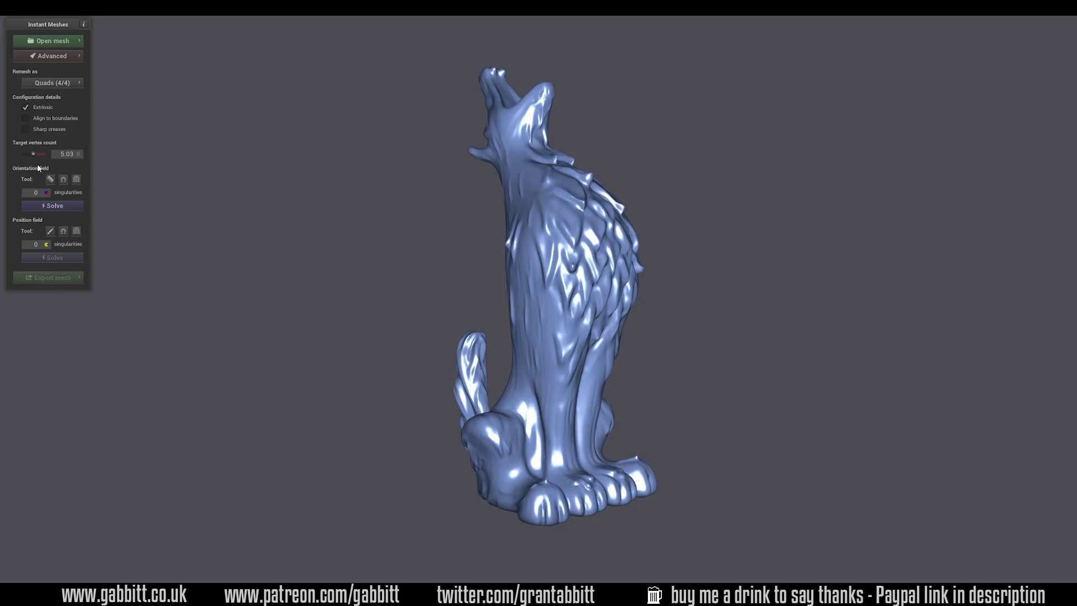
In Instant Meshes, solve the wolf's orientation field and comb guide strokes down the front centre and across the chest.
click(51, 206)
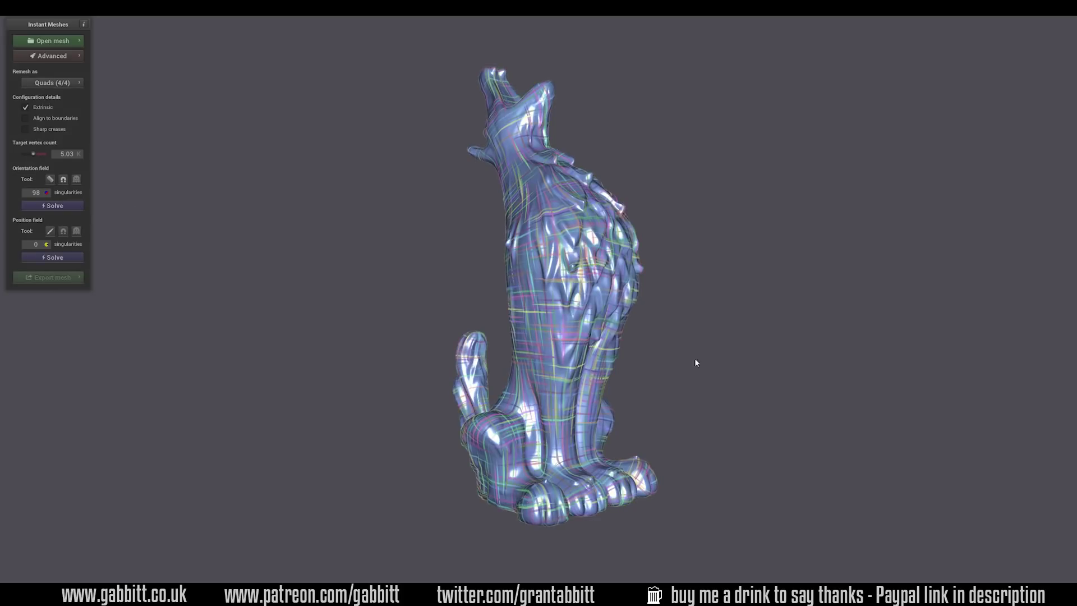
drag(695, 361, 594, 289)
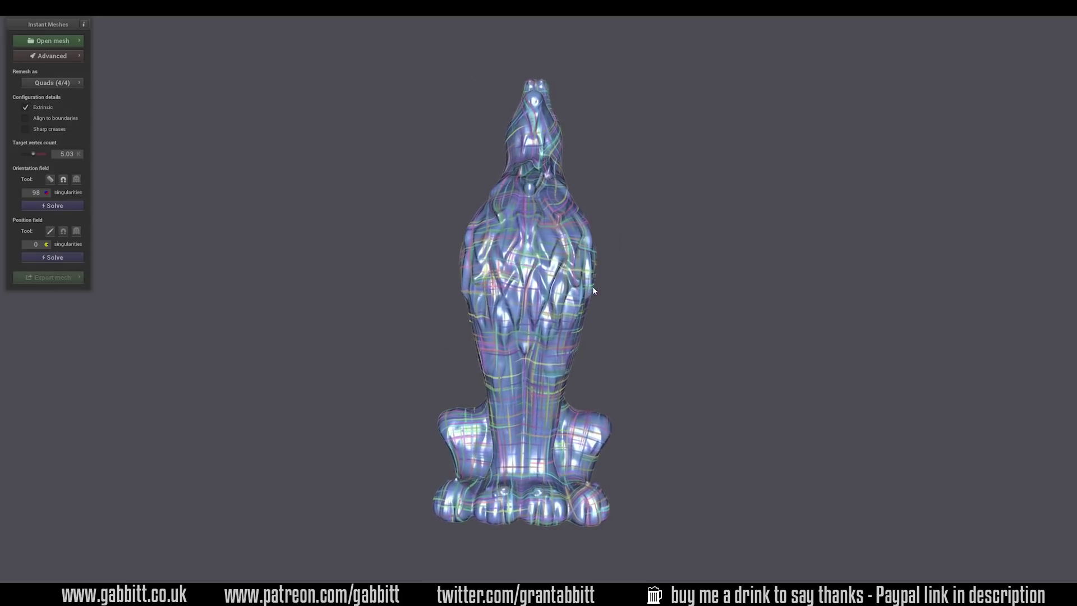
click(50, 178)
drag(530, 204, 531, 339)
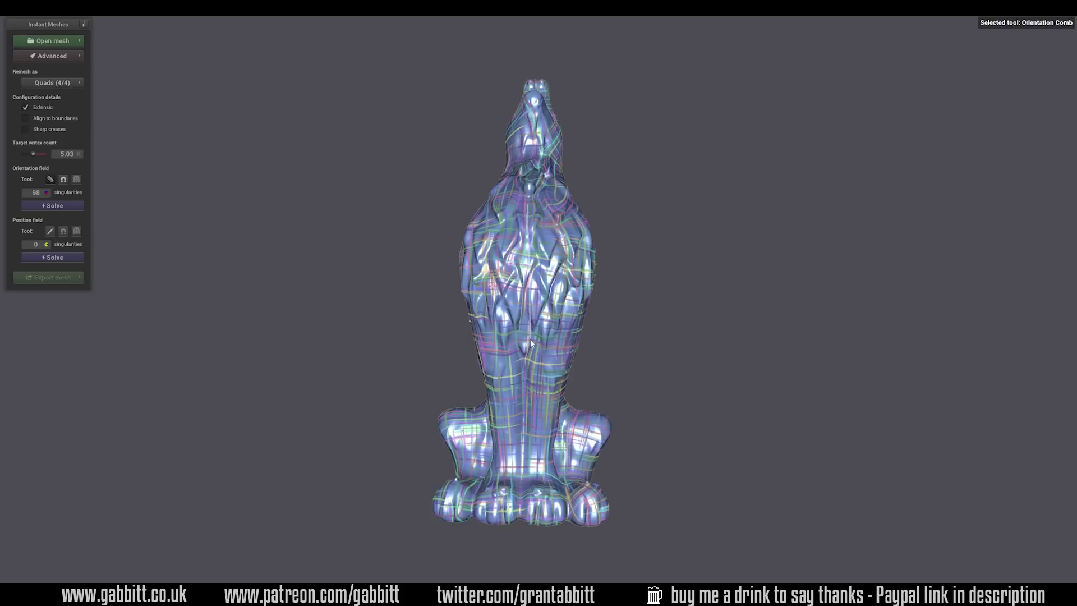
drag(526, 425, 520, 505)
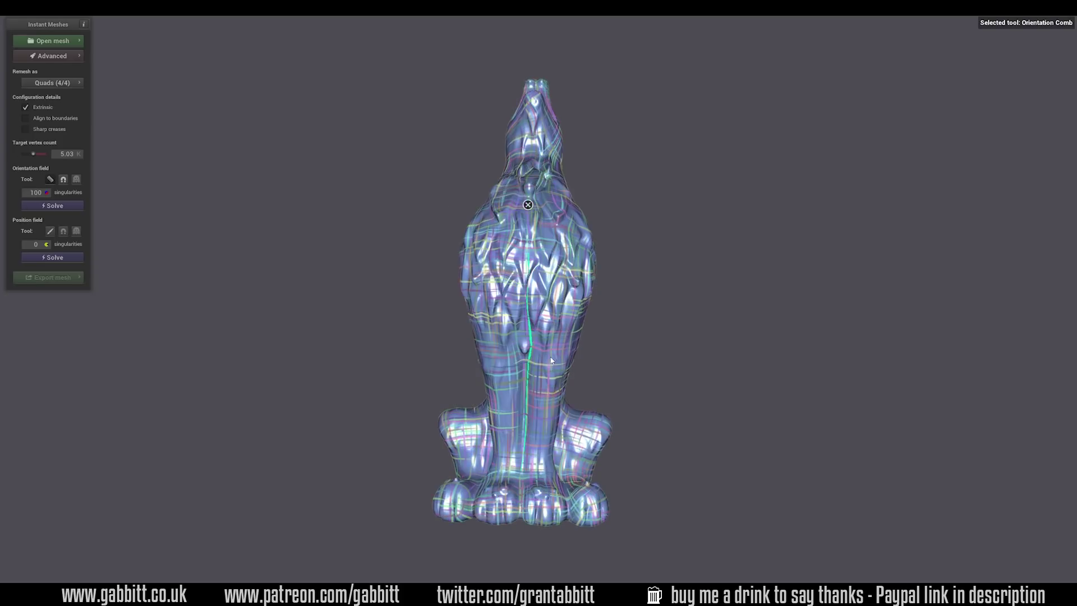
drag(471, 281, 584, 277)
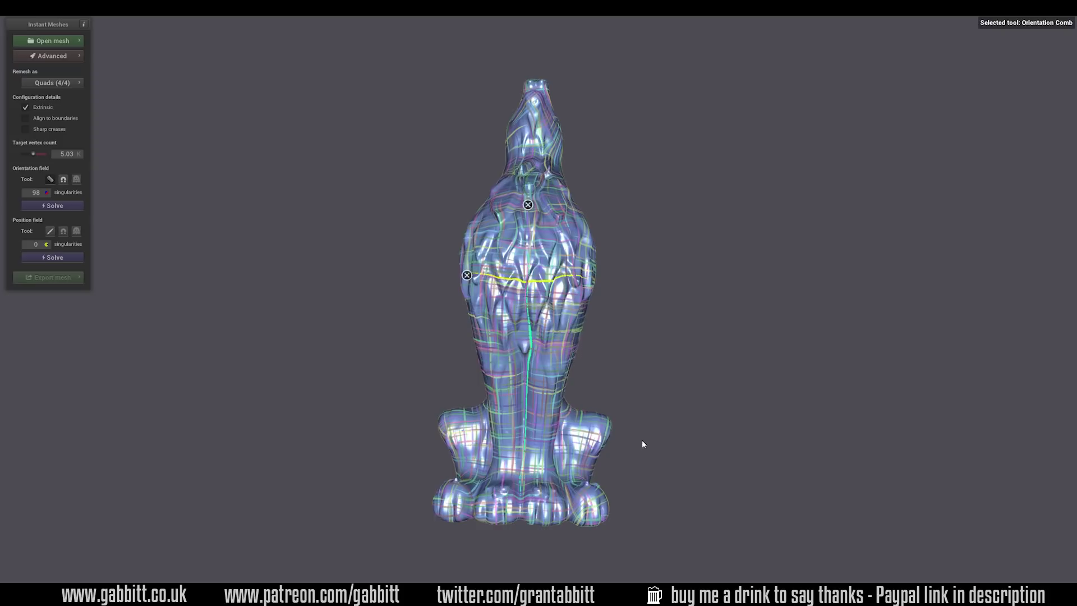
Comb orientation guides across the wolf's neck and down the centre of its throat.
click(49, 180)
mouse_move(728, 293)
mouse_down()
mouse_move(585, 274)
mouse_move(560, 126)
mouse_up()
click(51, 179)
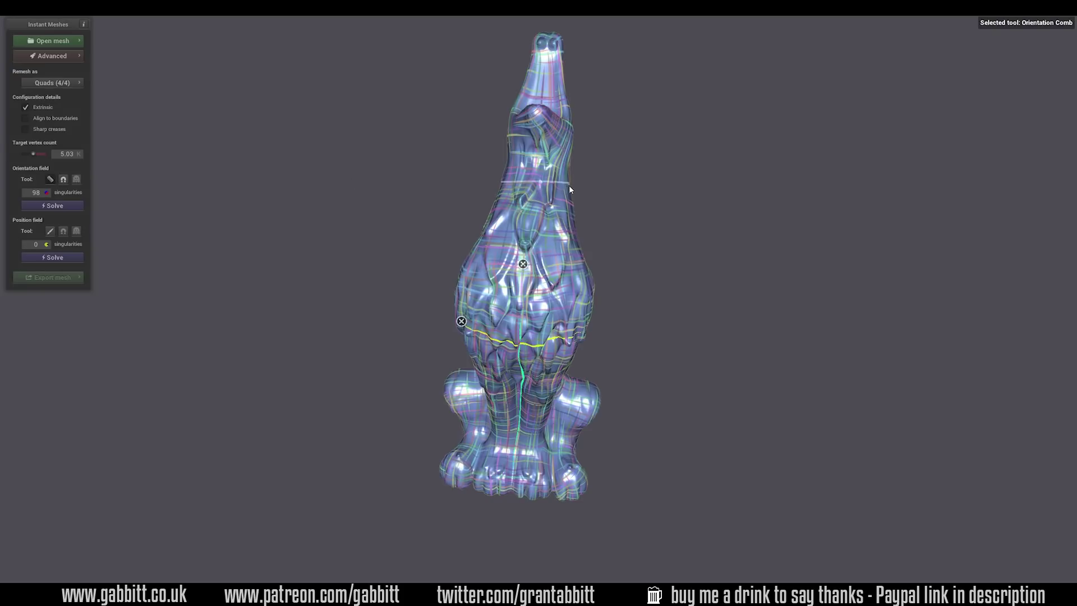
mouse_move(563, 202)
mouse_down()
mouse_move(525, 208)
mouse_move(554, 213)
mouse_up()
click(507, 193)
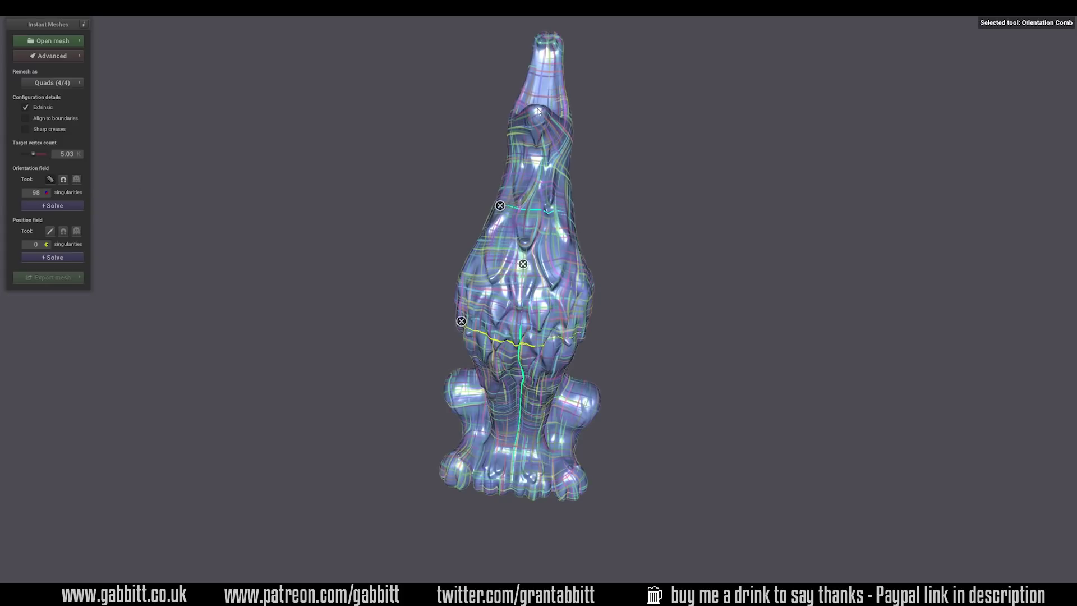
drag(537, 107, 528, 251)
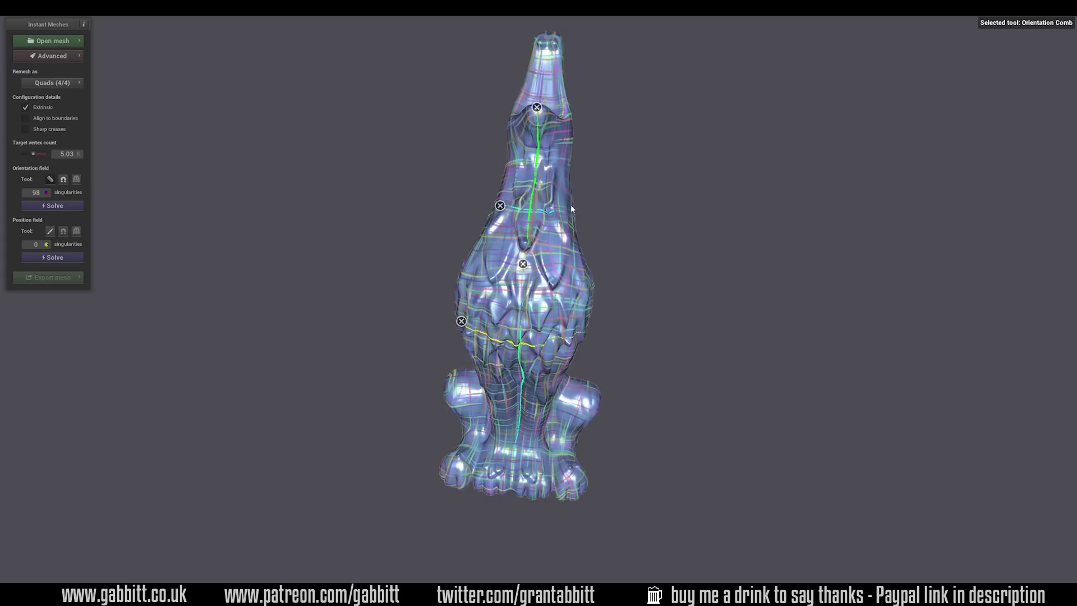
Comb a further orientation guide down the wolf's body and solve the orientation field again.
click(49, 178)
drag(611, 297, 93, 191)
click(49, 179)
drag(554, 50, 561, 344)
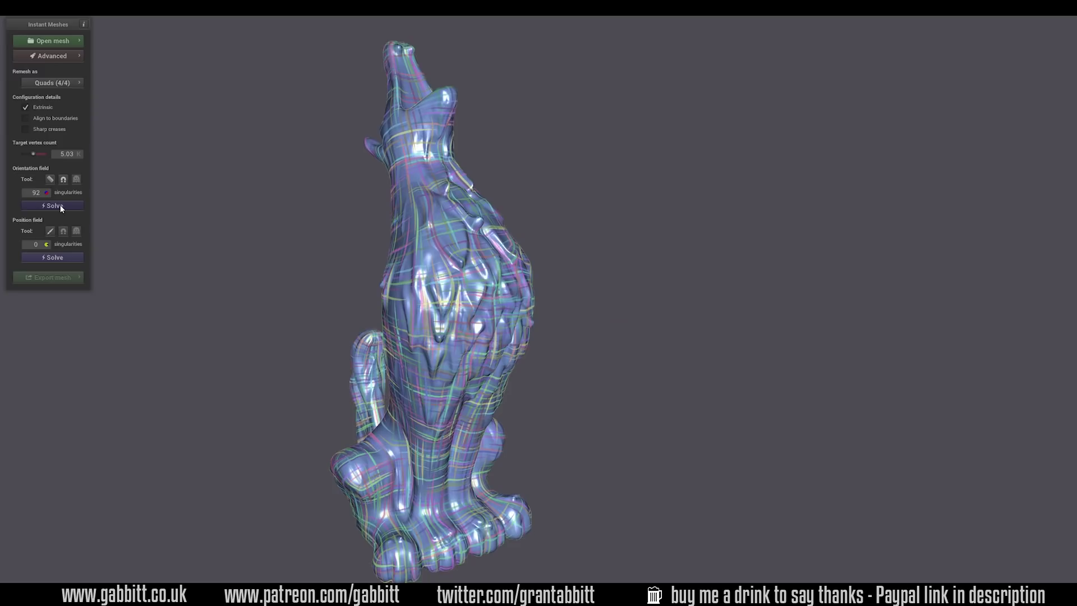
Solve the position field and extract the remeshed wolf with zero smoothing iterations.
click(55, 258)
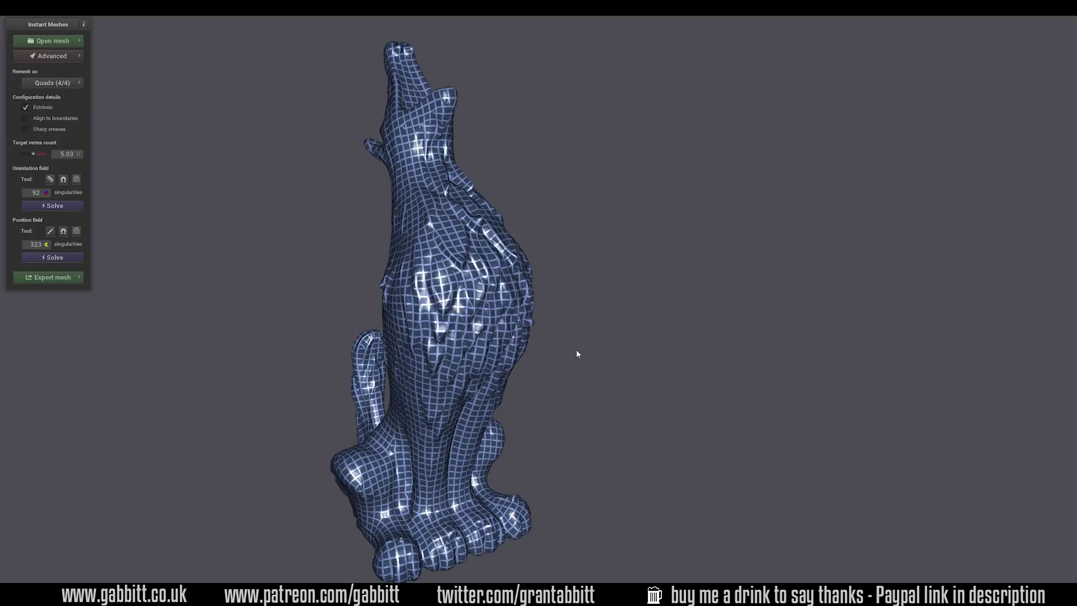
click(65, 277)
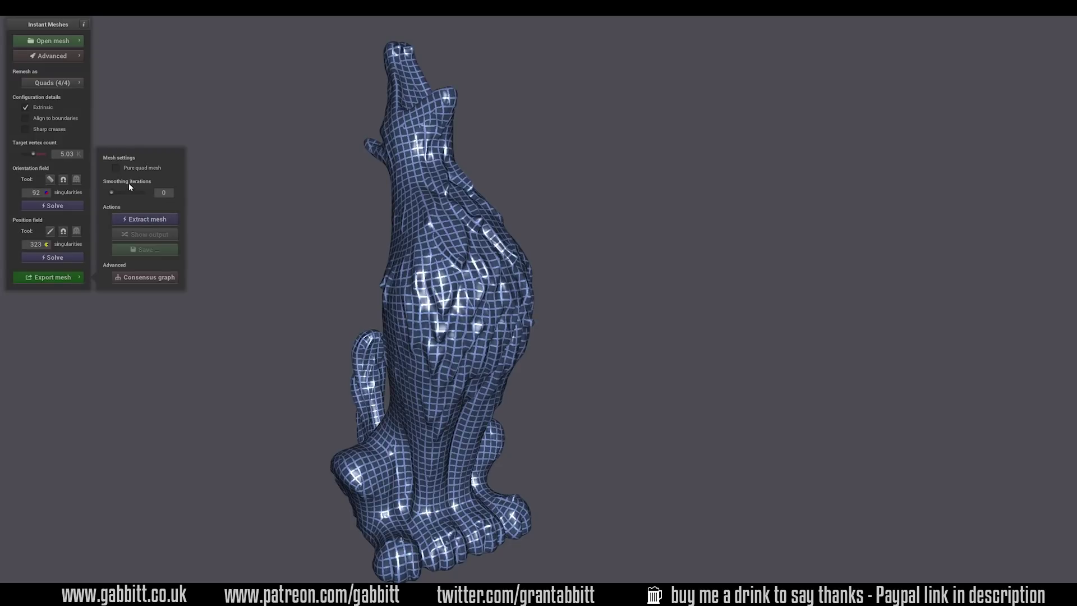
click(143, 223)
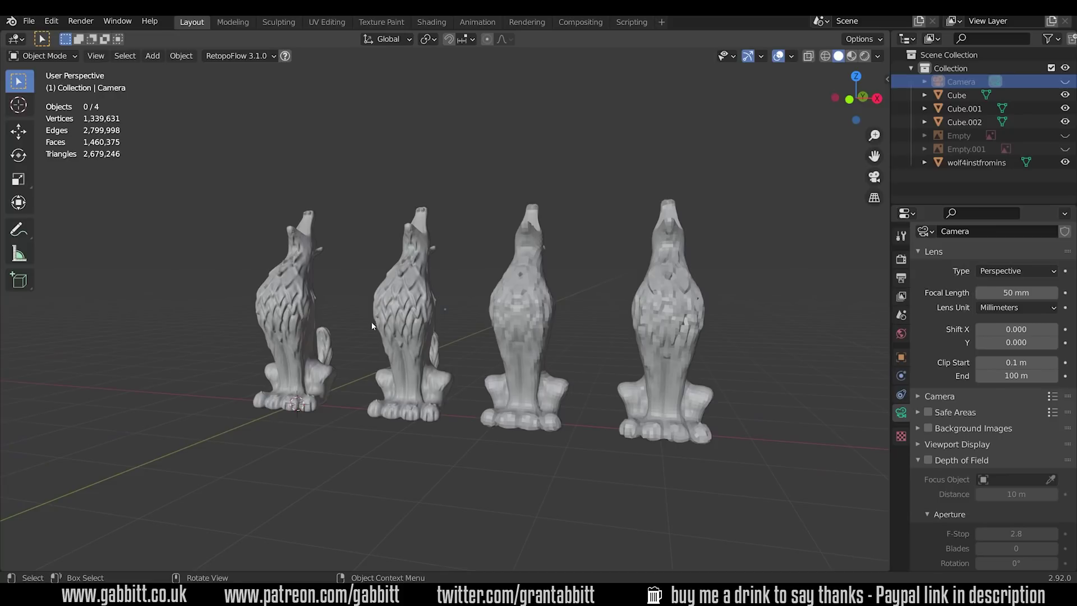
Switch to Blender, look around the original wolf and examine the second wolf's mesh density in Edit Mode.
middle_drag(301, 335, 443, 304)
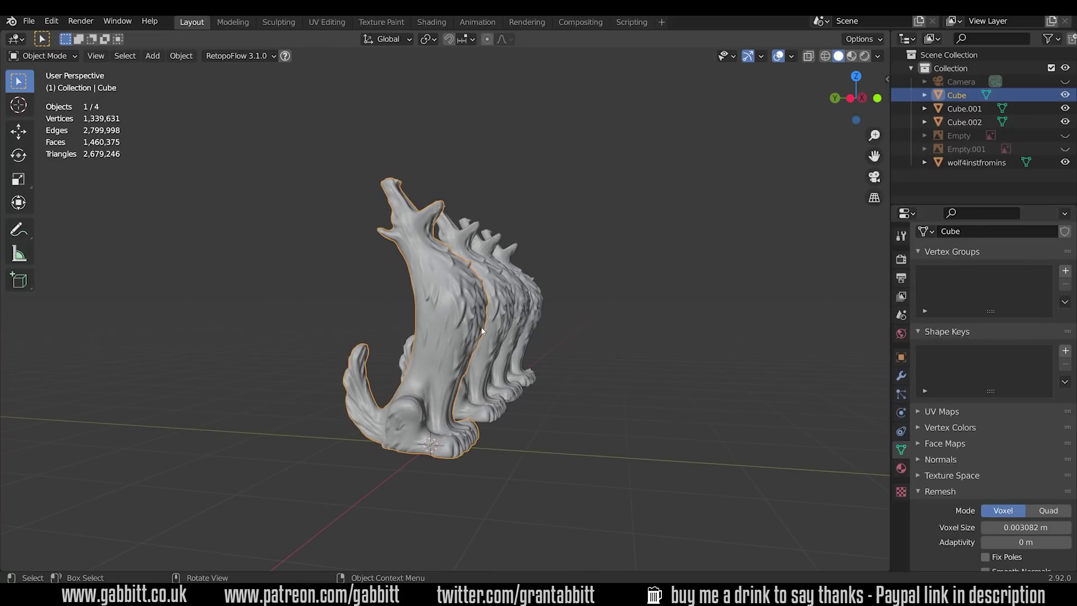
middle_drag(404, 308, 393, 331)
click(418, 305)
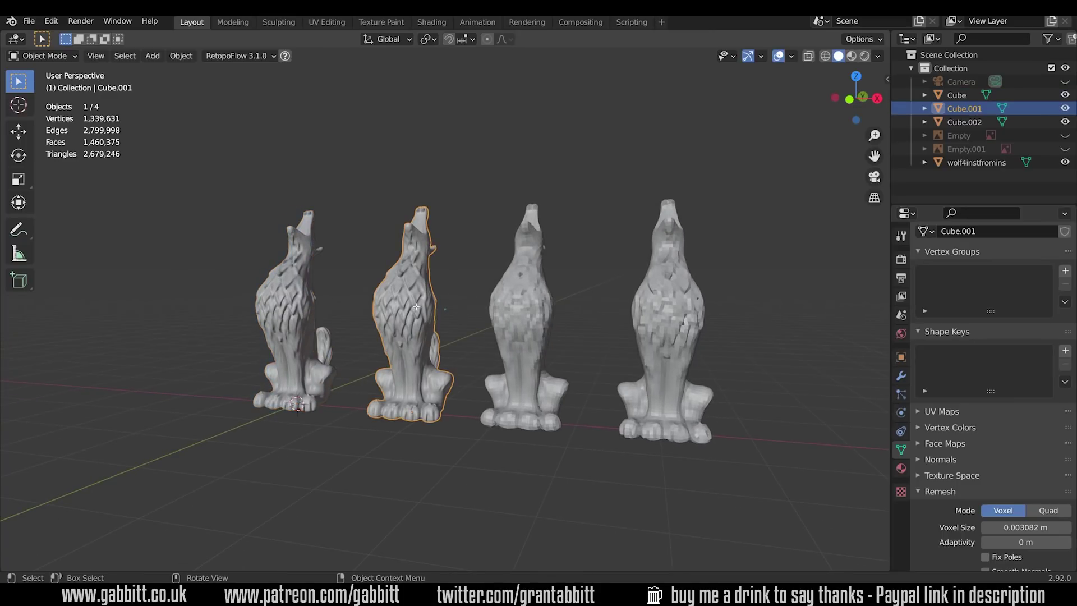
key(Tab)
scroll(431, 312, up, 7)
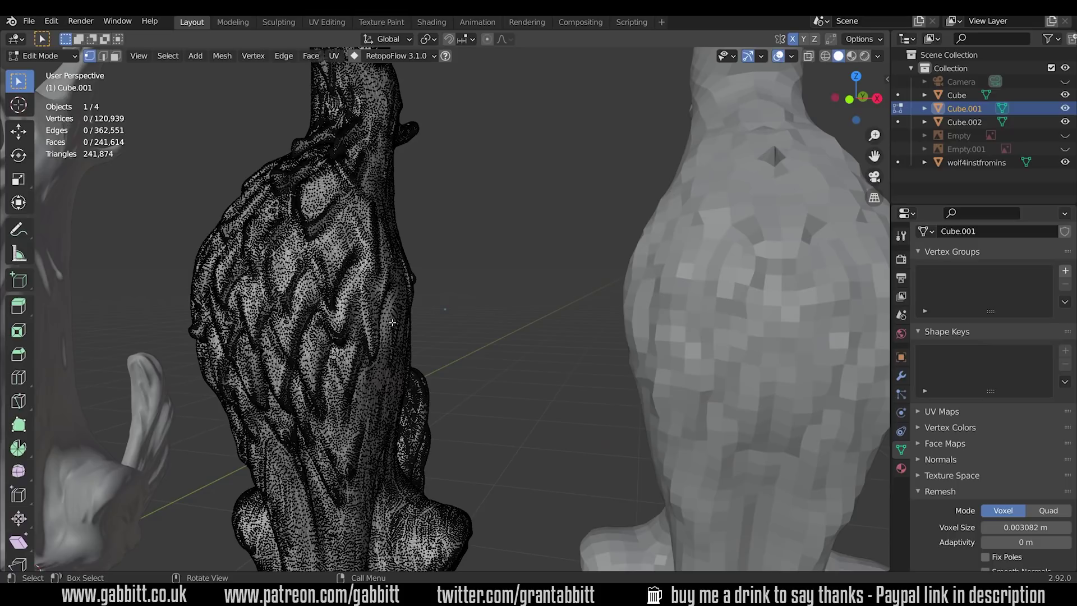
middle_drag(396, 322, 602, 328)
key(a)
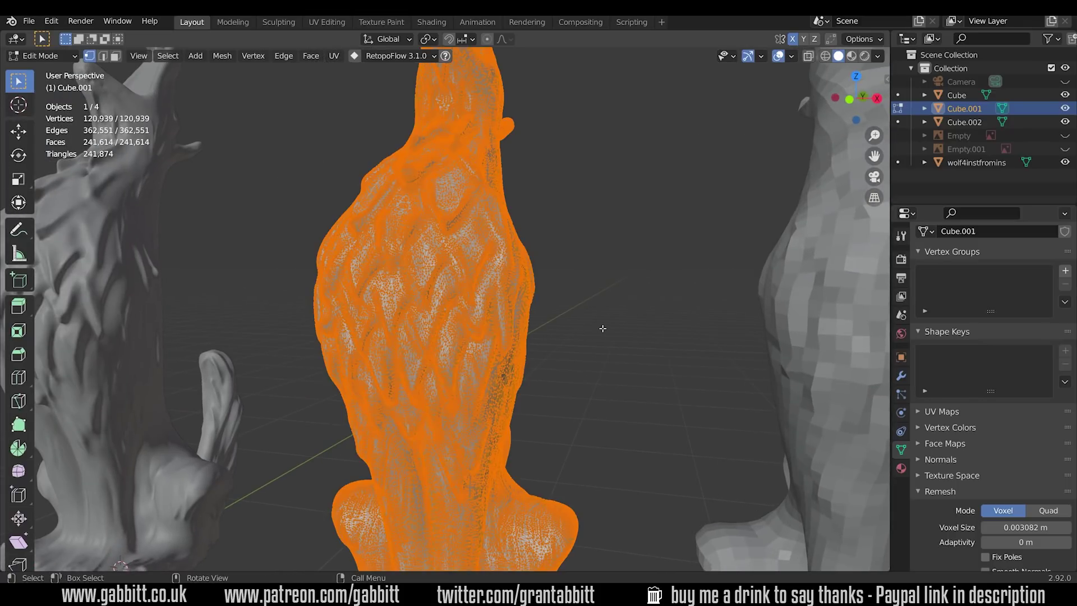
key(Tab)
scroll(519, 356, down, 5)
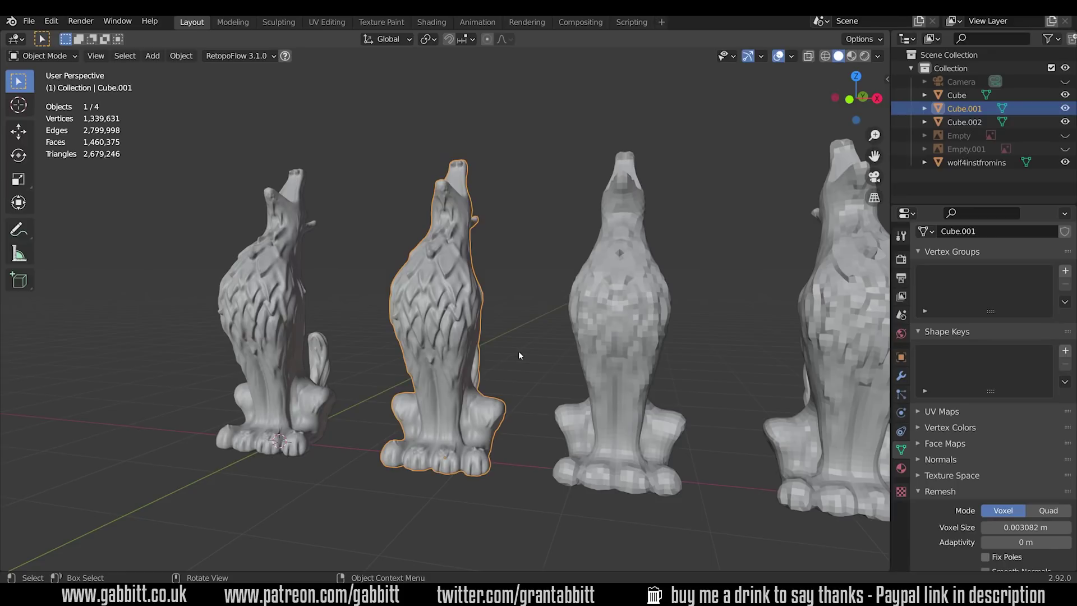
Compare the surface detail of the third wolf and the wolf4instfromins mesh from the front and back.
middle_drag(585, 377, 560, 373)
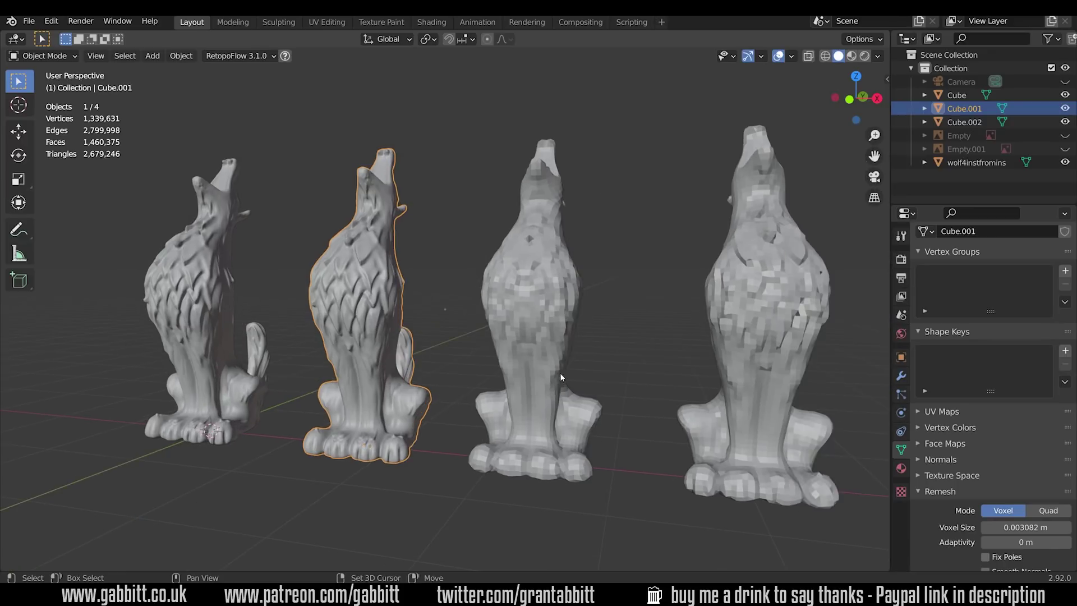
click(542, 316)
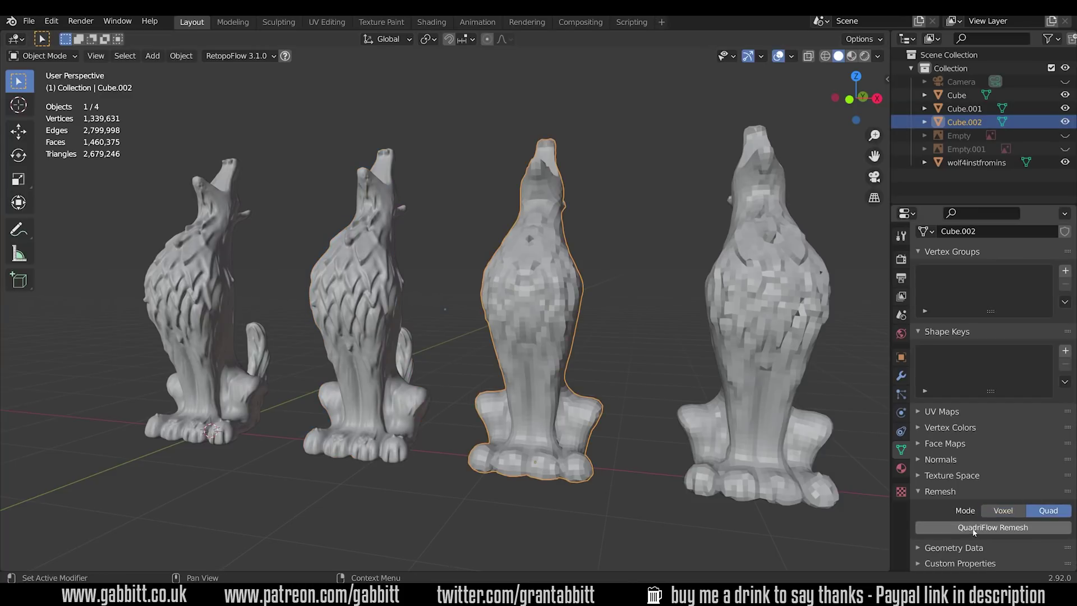
middle_drag(483, 348, 333, 353)
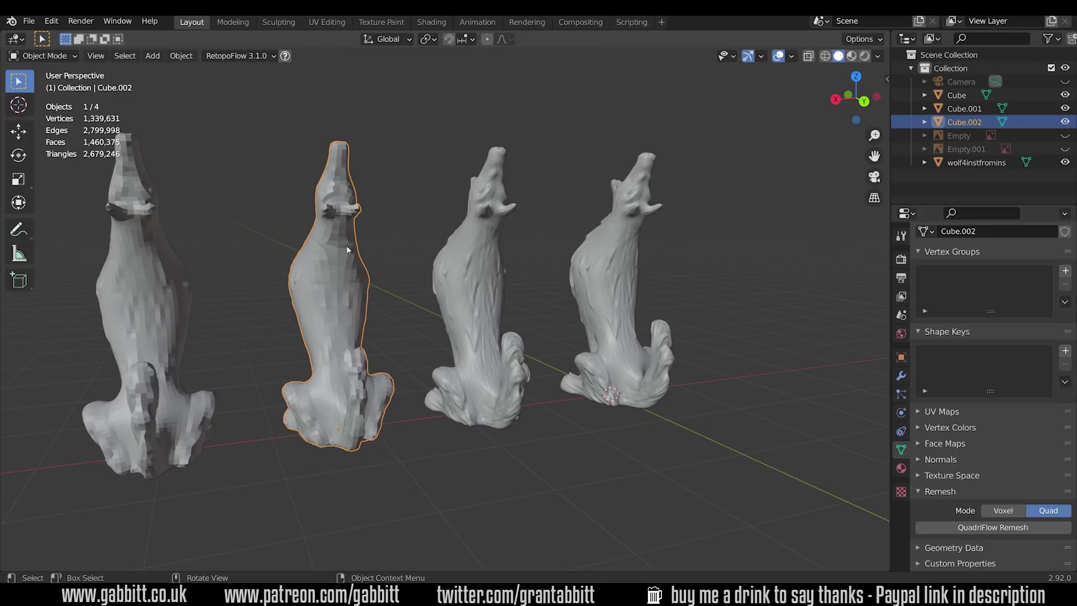
middle_drag(347, 250, 780, 320)
click(781, 322)
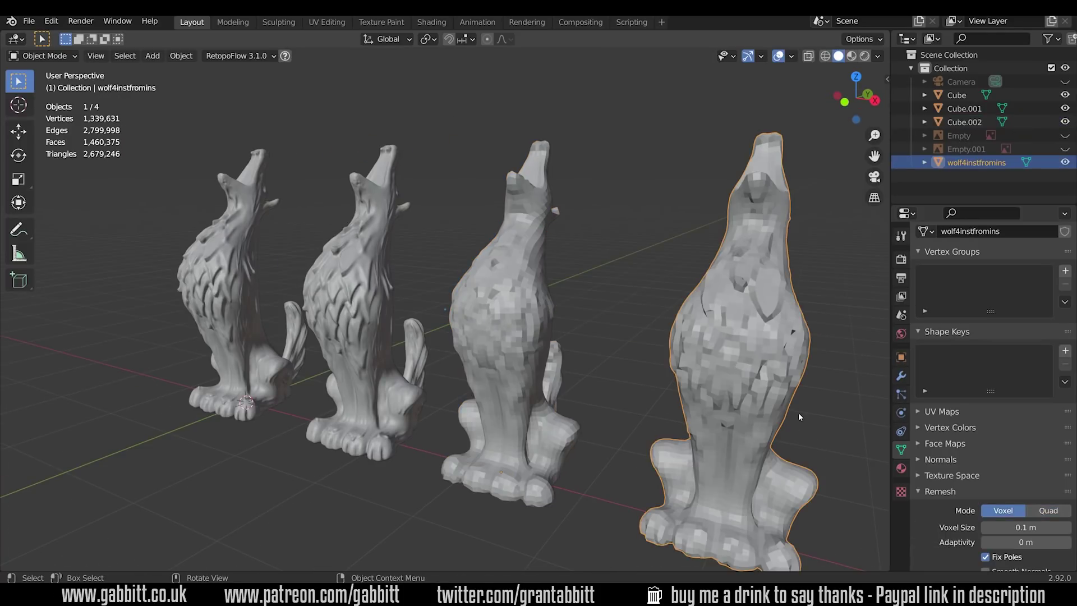
middle_drag(781, 421, 299, 368)
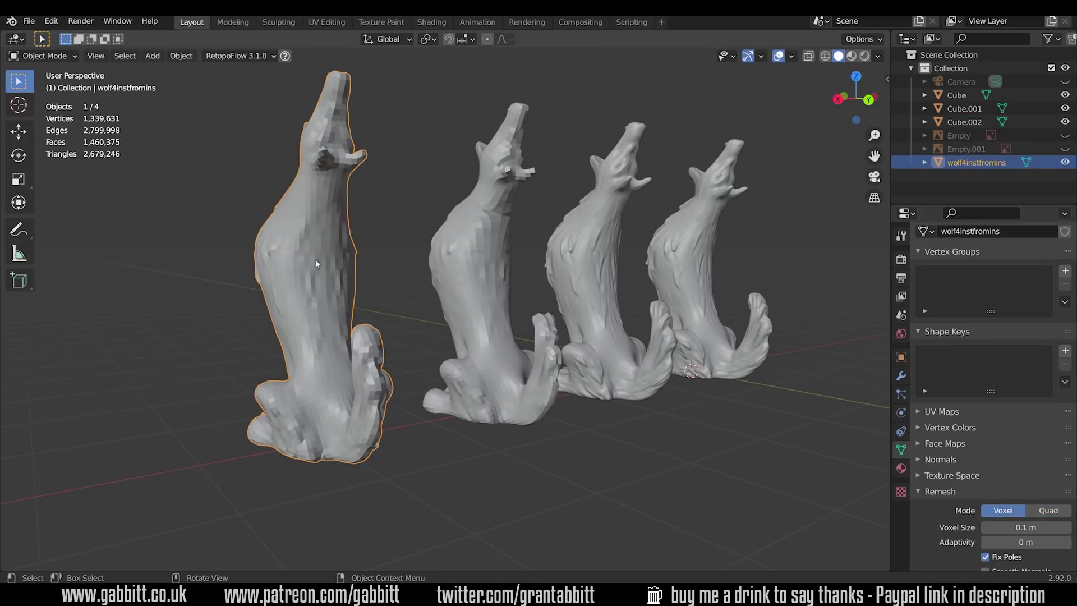
middle_drag(368, 446, 598, 355)
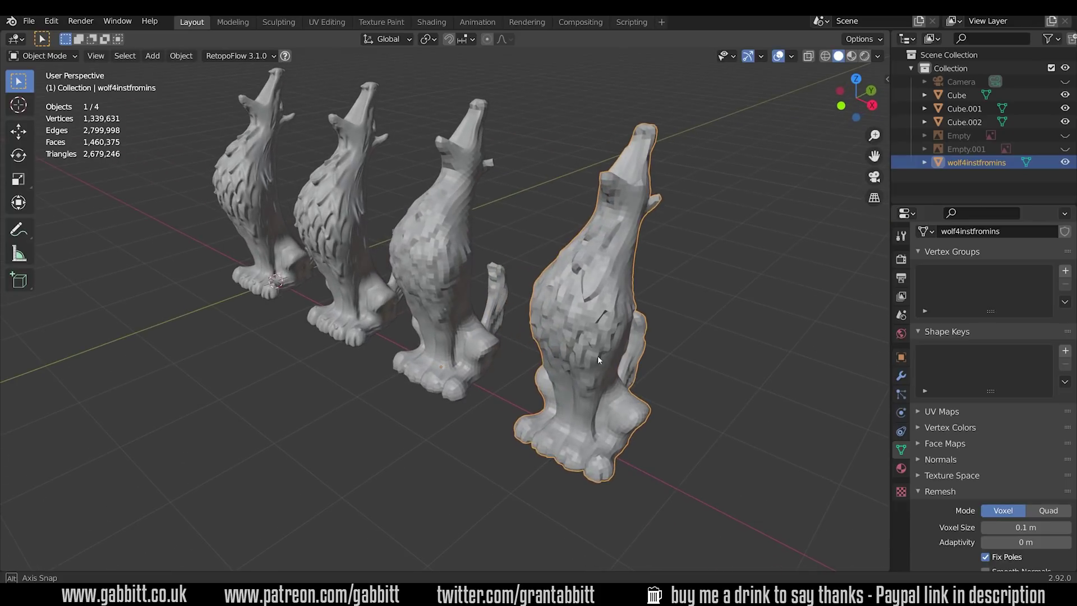
middle_drag(508, 392, 597, 381)
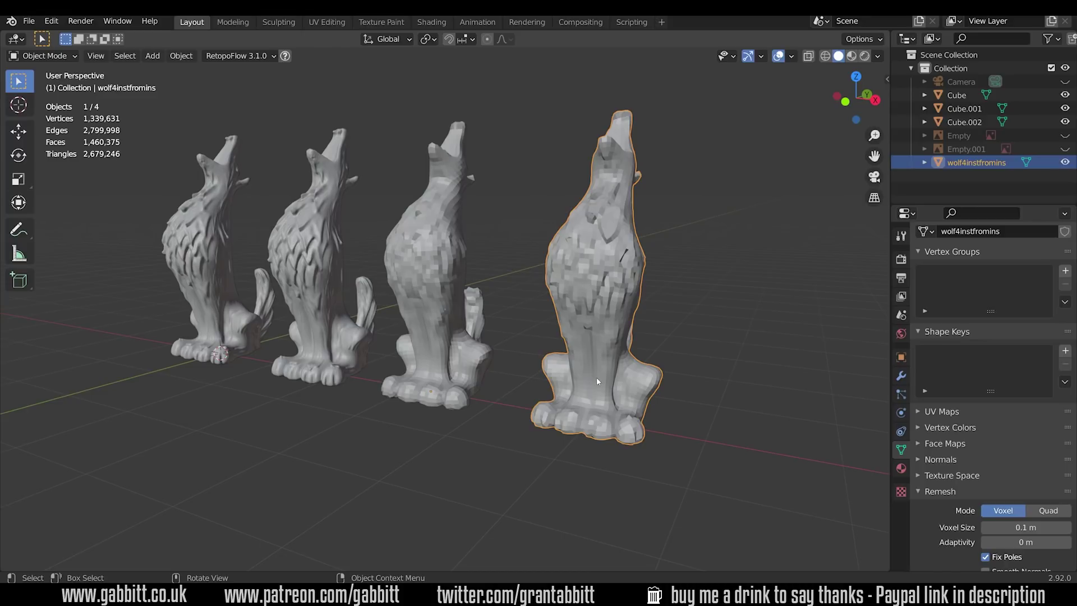
middle_drag(597, 377, 600, 381)
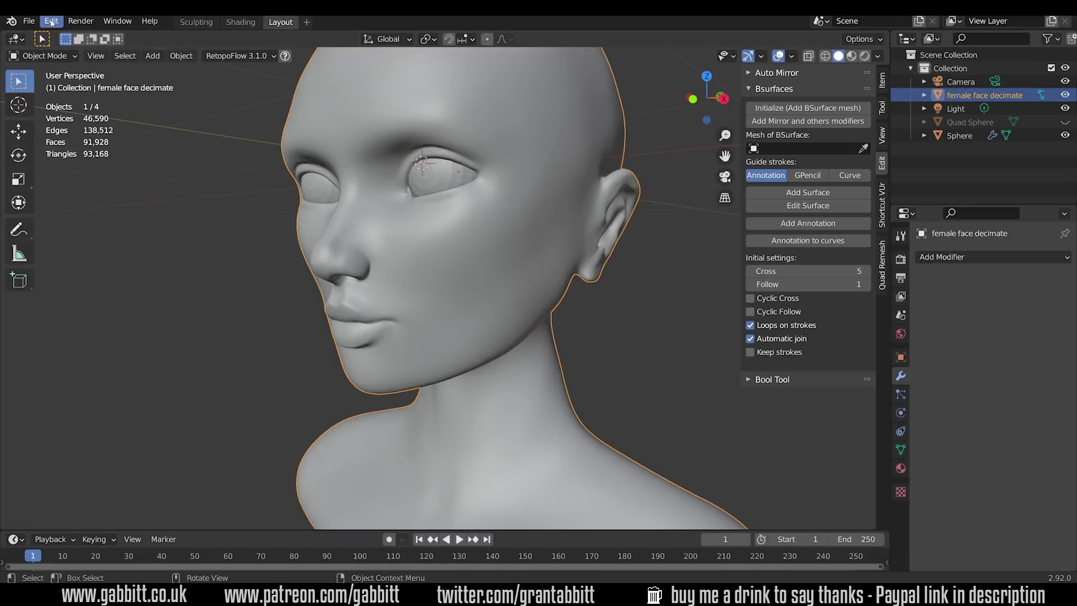
Search the add-on preferences for "bsur" to check the Bsurfaces GPL Edition add-on, and close the preferences.
click(51, 20)
click(81, 211)
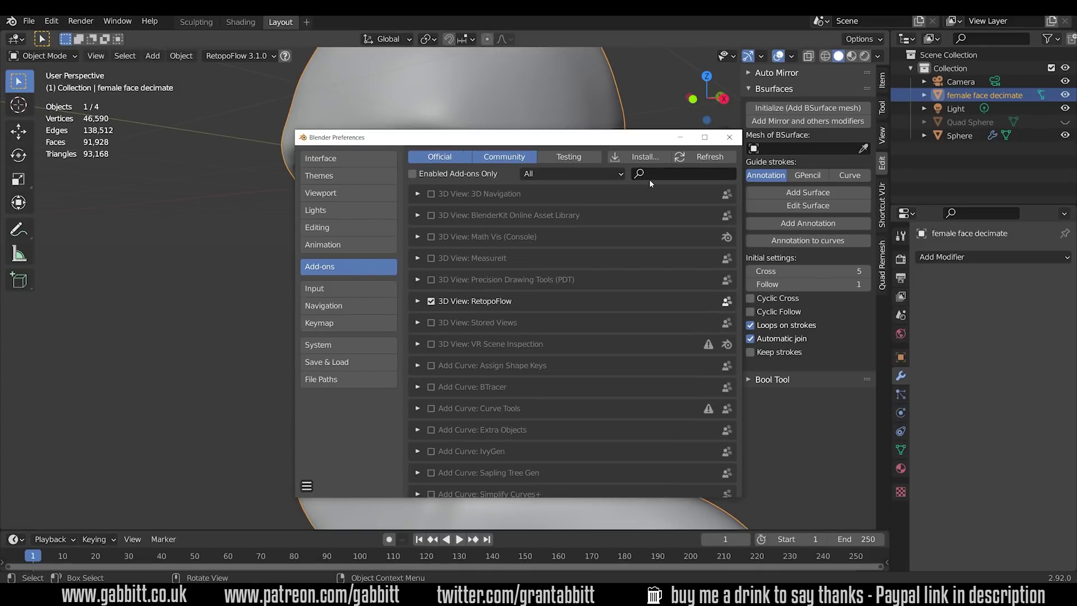
click(678, 173)
text(bsur)
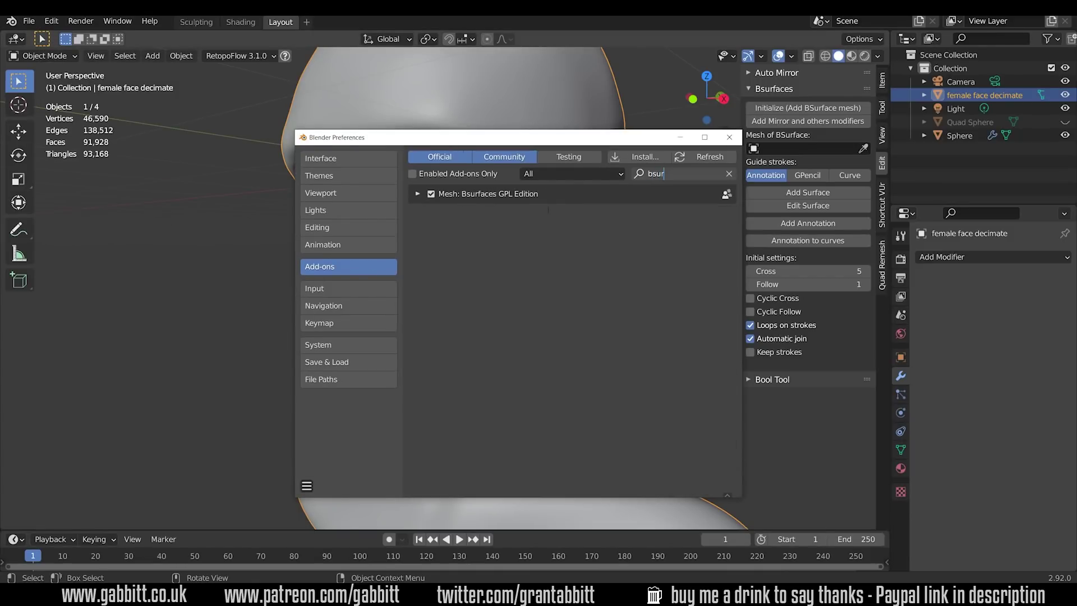
click(730, 137)
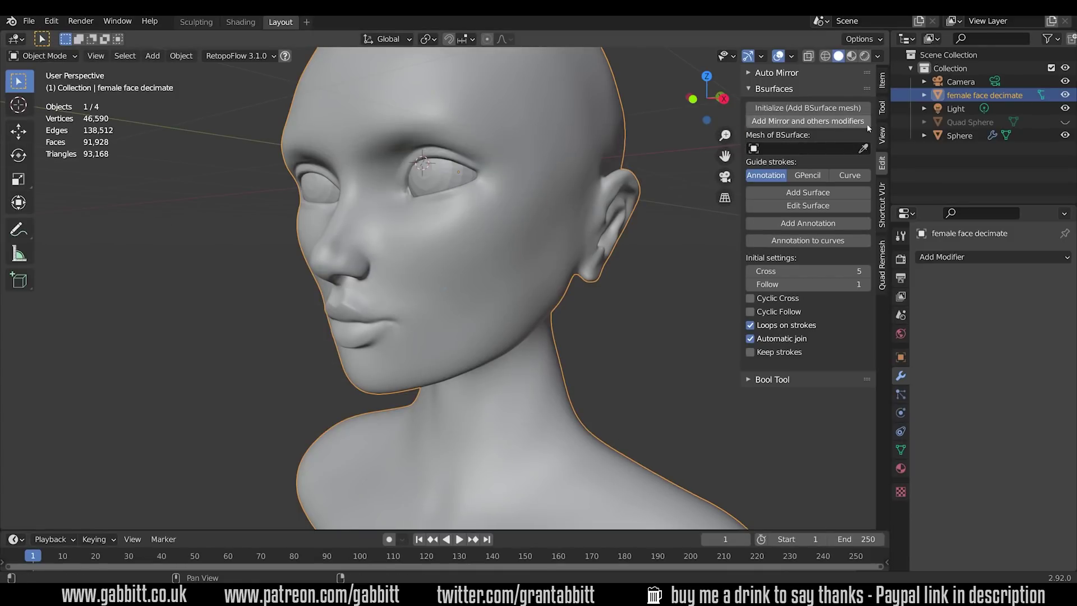
Initialize a BSurface mesh on the female face and generate a surface from four guide strokes drawn across the cheek.
click(803, 109)
drag(561, 149, 405, 253)
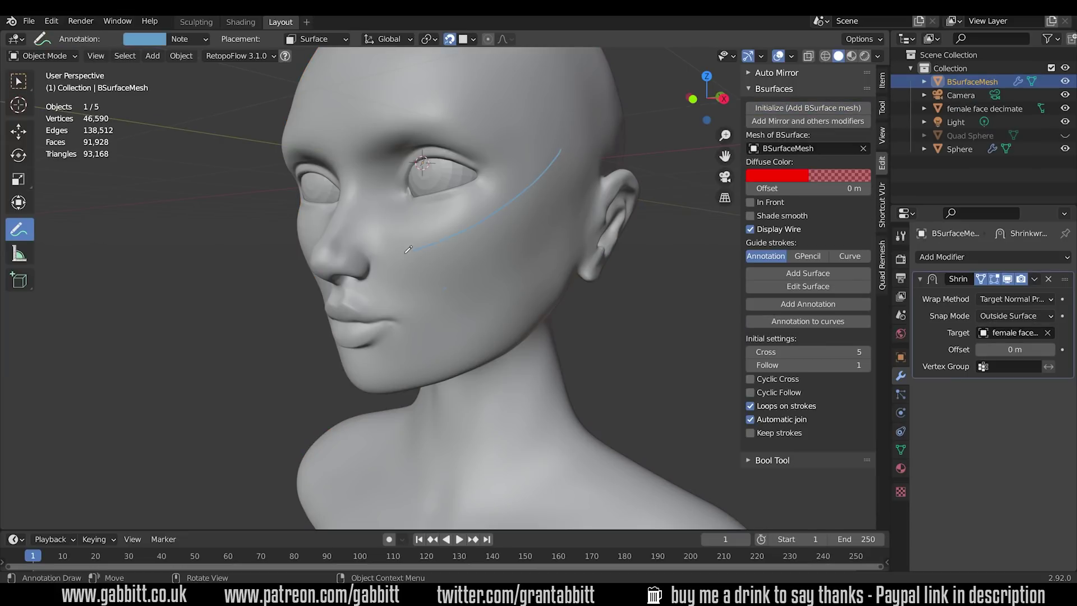
drag(571, 181, 418, 280)
drag(577, 213, 437, 320)
drag(573, 254, 440, 362)
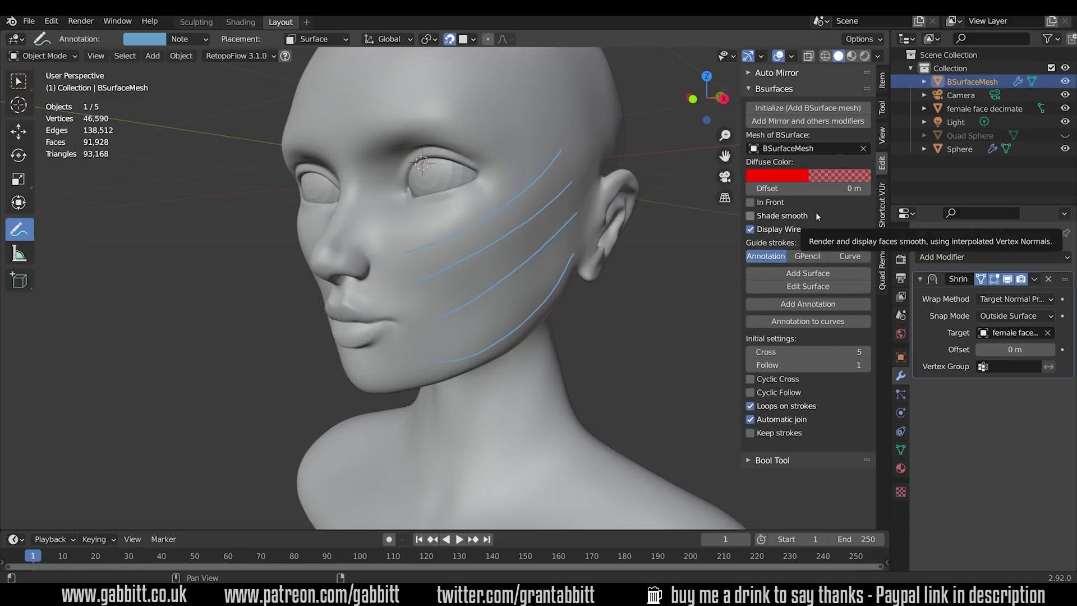
click(808, 273)
Start a new annotation, draw guide strokes around the eye opening and generate a surface from them.
mouse_move(617, 305)
middle_down()
mouse_move(582, 308)
mouse_move(619, 276)
mouse_move(621, 286)
middle_up()
click(813, 305)
middle_drag(500, 142, 495, 217)
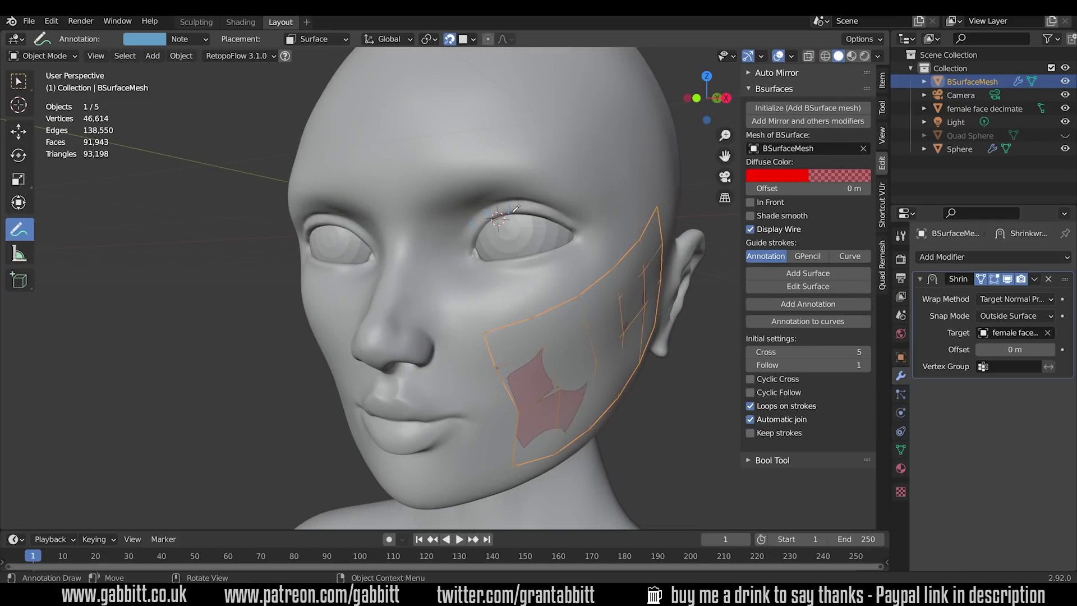
drag(557, 211, 575, 236)
drag(579, 248, 556, 251)
drag(537, 265, 515, 260)
drag(494, 270, 471, 245)
click(808, 273)
Reduce the eye surface to Cross 1 with Stretch 1.19, trying the loop and joining options, and return to Object Mode.
click(90, 512)
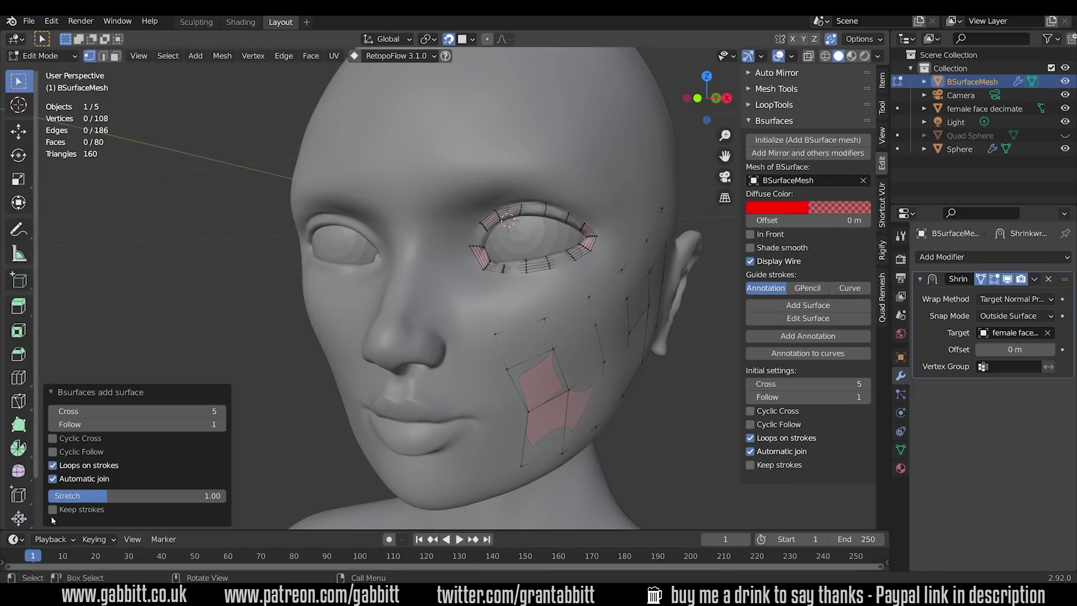
click(52, 411)
click(52, 412)
click(53, 411)
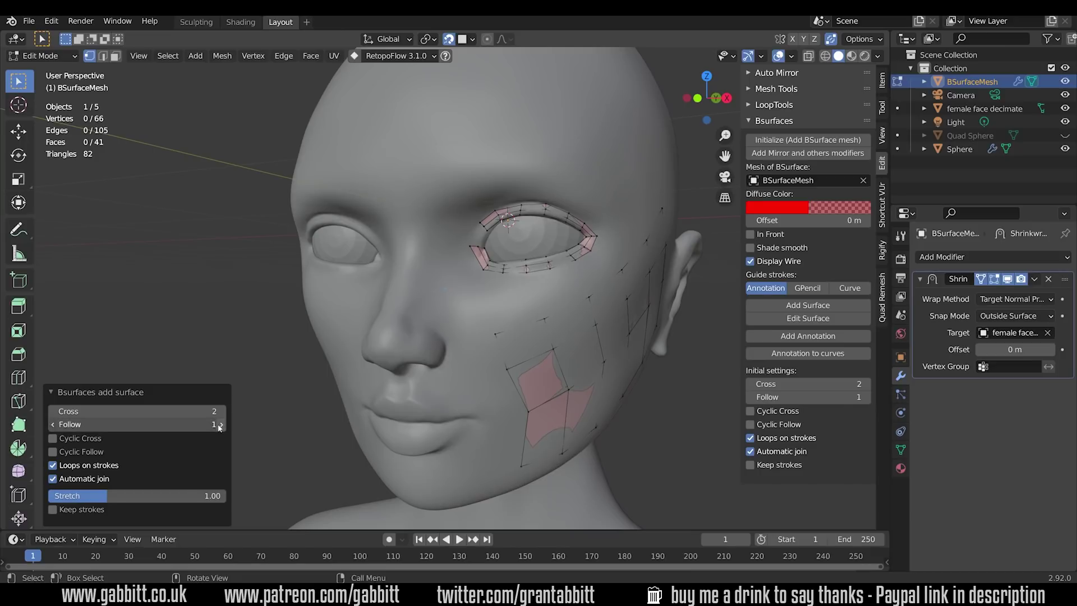
click(53, 424)
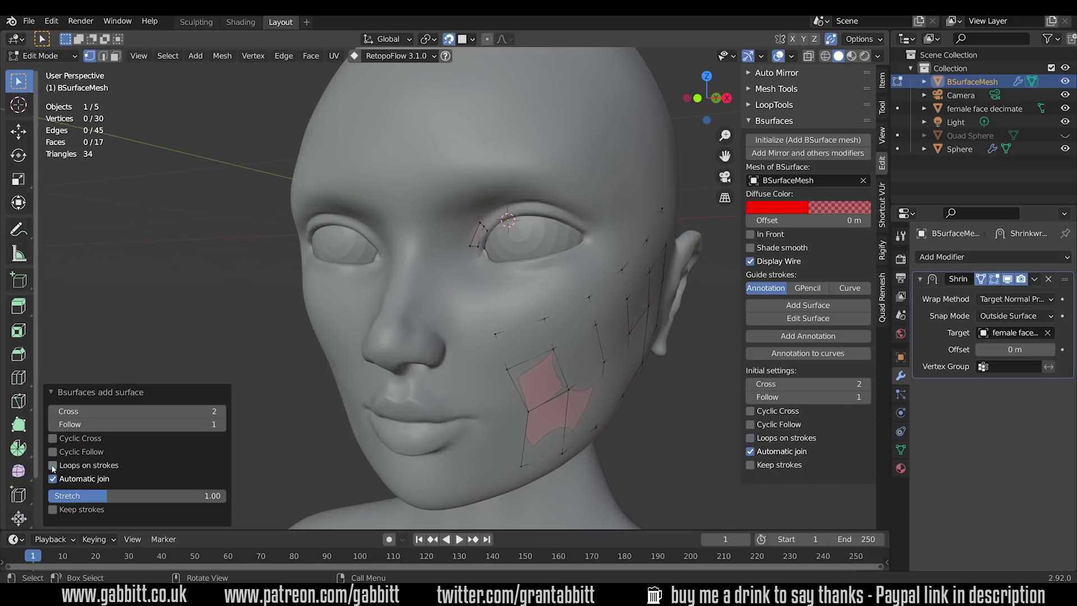
click(52, 479)
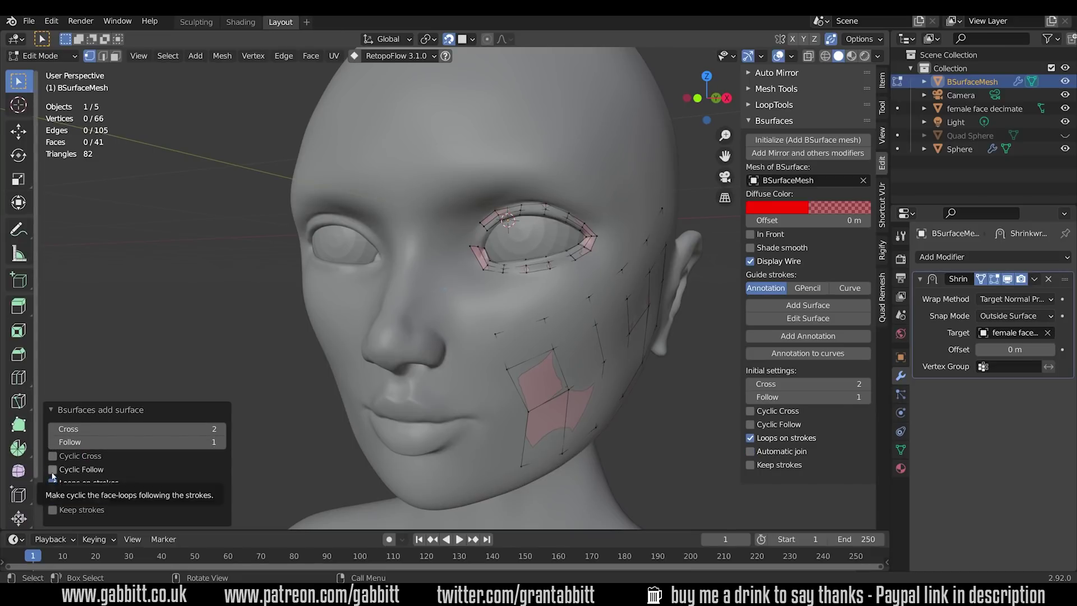
click(54, 497)
mouse_move(104, 496)
mouse_down()
mouse_move(188, 496)
mouse_move(121, 497)
mouse_up()
mouse_move(568, 391)
middle_down()
mouse_move(524, 389)
mouse_move(505, 367)
mouse_move(584, 357)
mouse_move(601, 378)
mouse_move(428, 270)
middle_up()
click(53, 411)
key(Tab)
Draw two curved guide strokes from the nose bridge around the mouth to the chin and generate a surface between them.
mouse_move(428, 270)
mouse_down()
mouse_move(478, 290)
mouse_move(516, 358)
mouse_move(518, 436)
mouse_move(424, 461)
mouse_up()
mouse_move(425, 249)
mouse_down()
mouse_move(511, 299)
mouse_move(553, 412)
mouse_move(422, 484)
mouse_up()
mouse_move(422, 483)
middle_down()
mouse_move(375, 474)
mouse_move(377, 482)
middle_up()
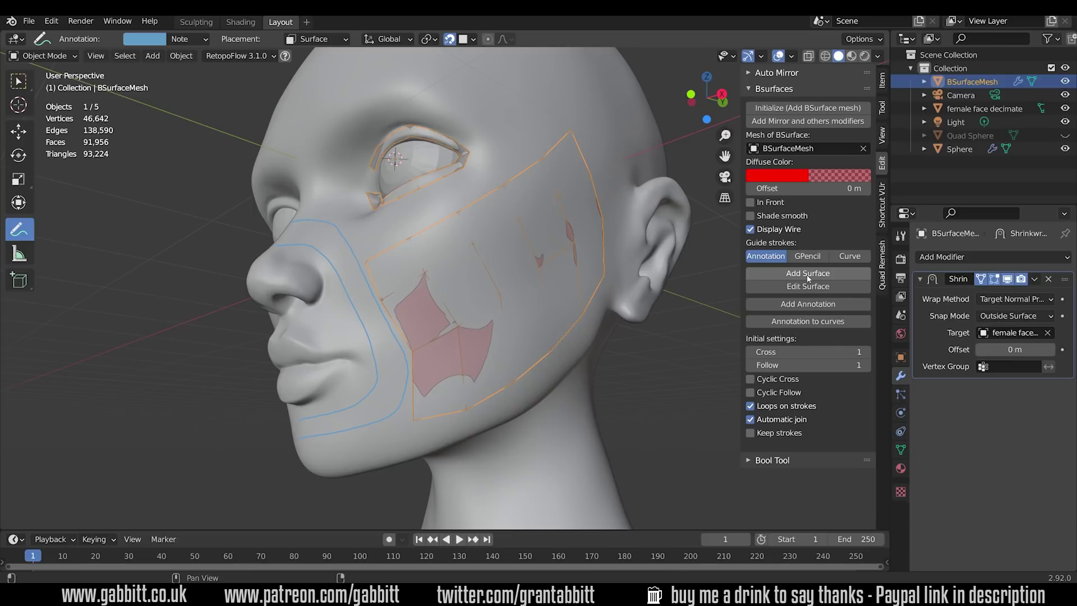
click(808, 273)
Try Cyclic Follow on the mouth surface, turn off Automatic join, set Cross to 8 and Follow to 2, and return to Object Mode.
middle_drag(392, 277, 458, 277)
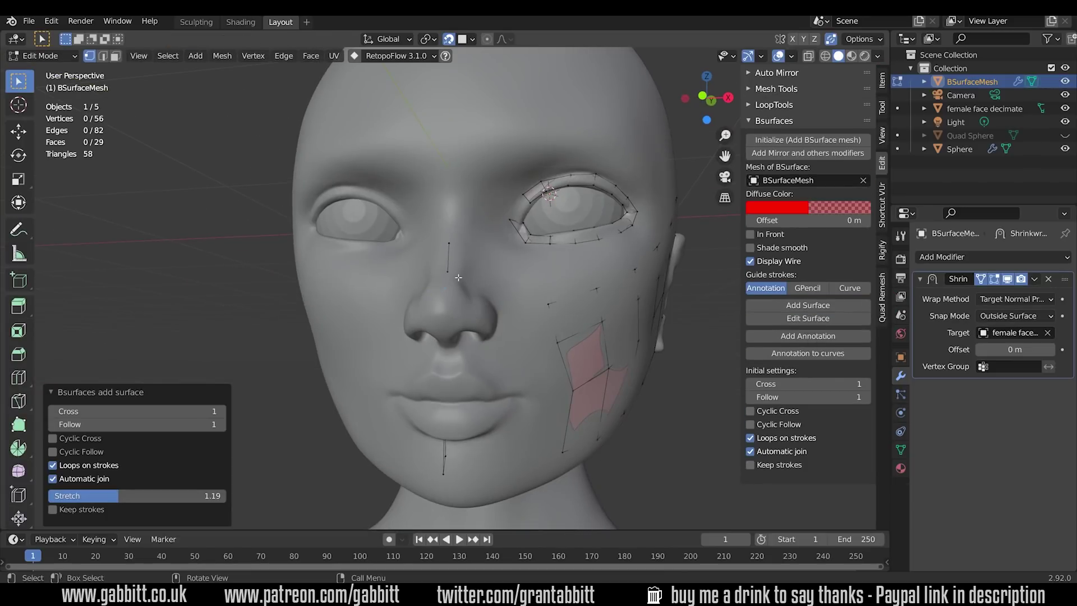
click(61, 452)
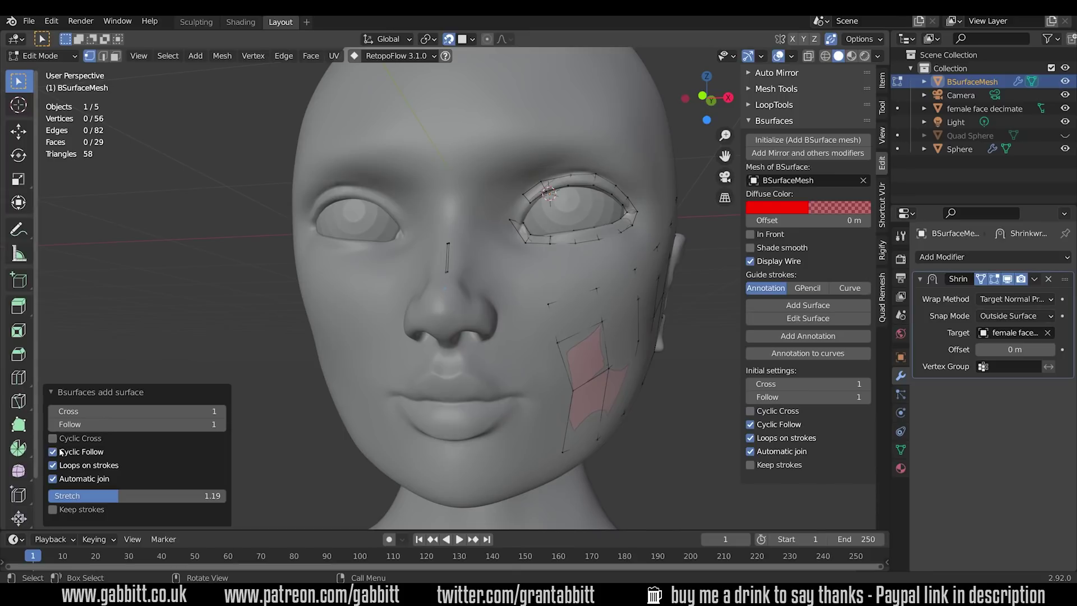
click(61, 451)
click(58, 478)
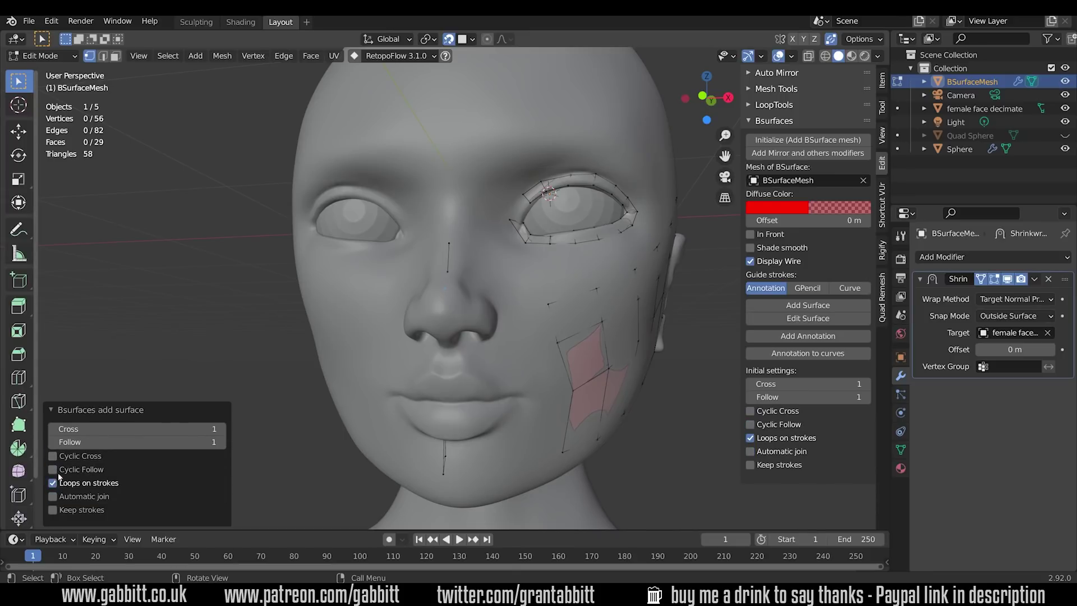
drag(137, 429, 95, 429)
click(51, 430)
click(51, 430)
click(51, 429)
click(51, 429)
click(220, 443)
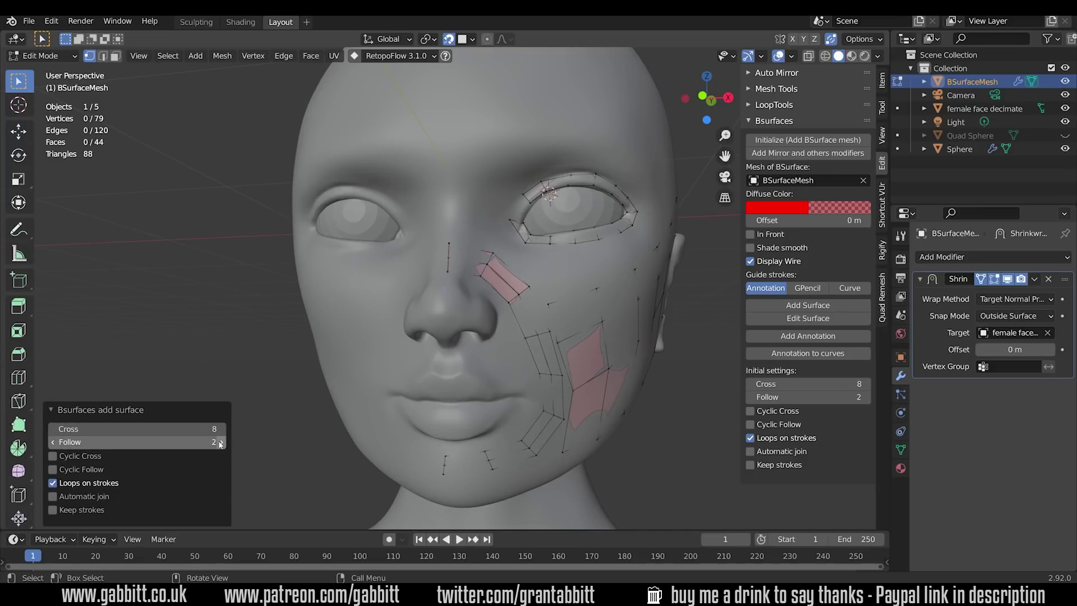
middle_drag(398, 388, 336, 393)
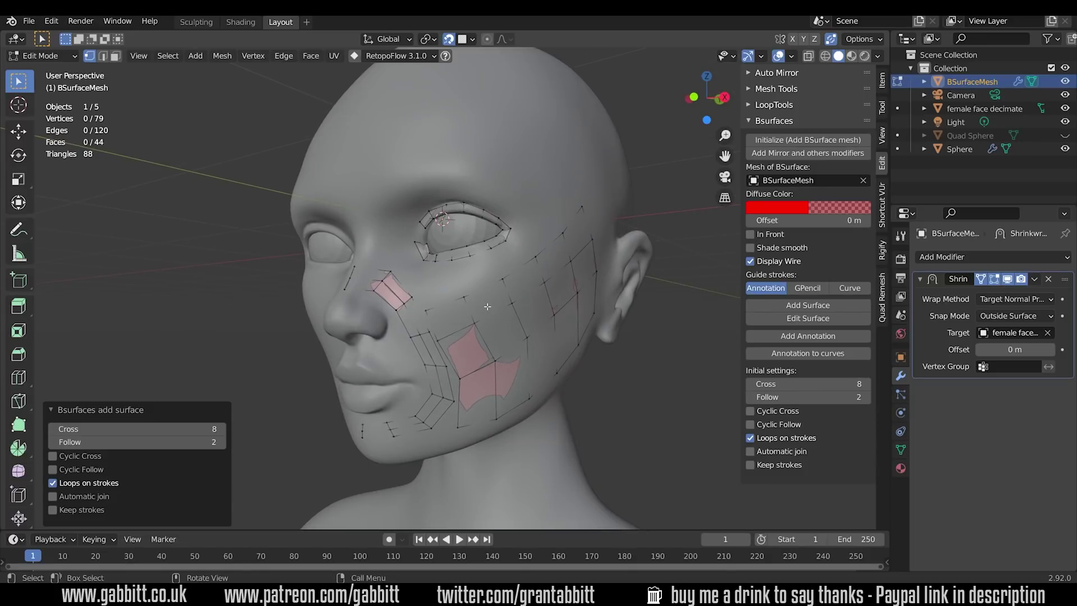
key(Tab)
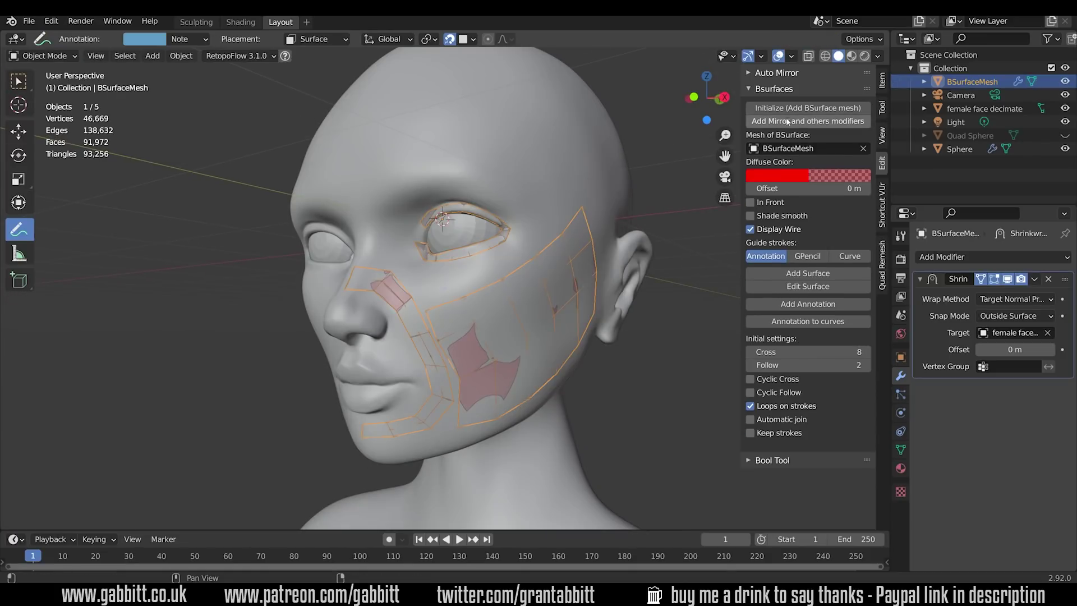
key(w)
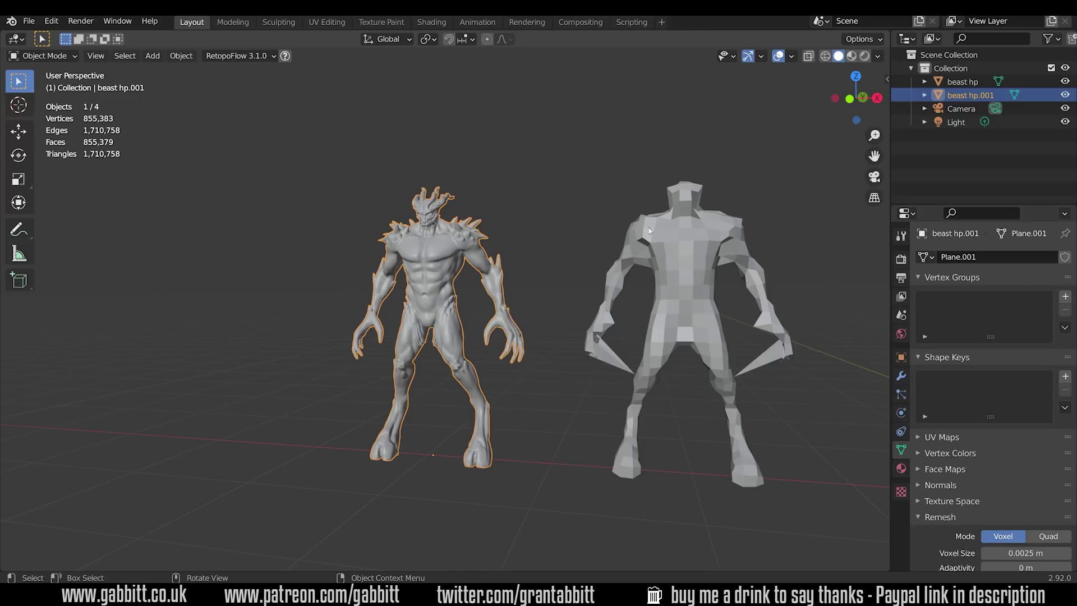
Delete the blocky low-poly beast and duplicate the high-resolution beast along the X axis.
click(706, 273)
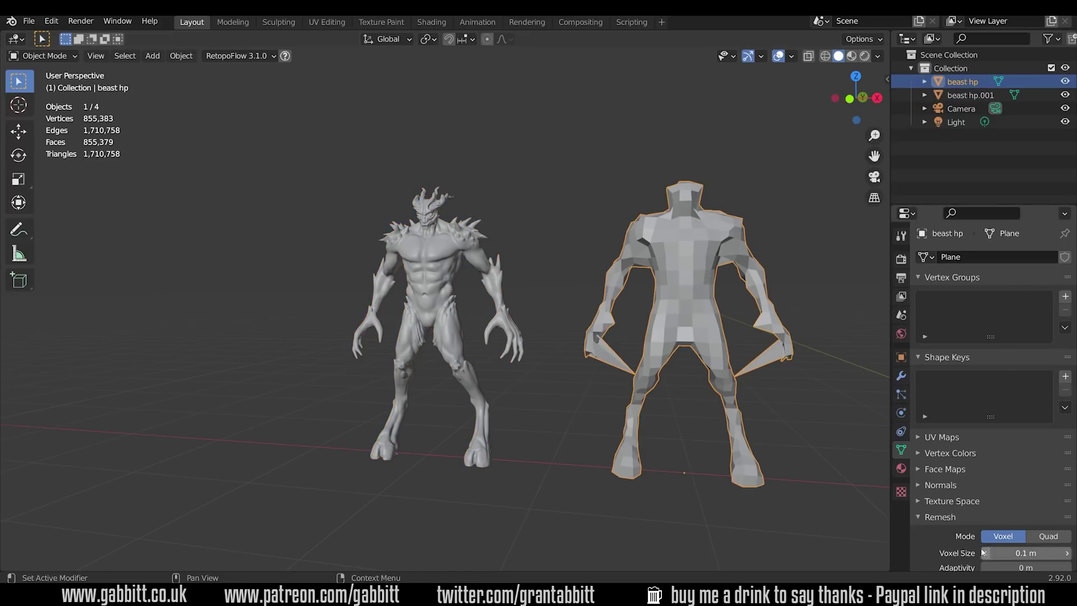
middle_drag(806, 382, 732, 368)
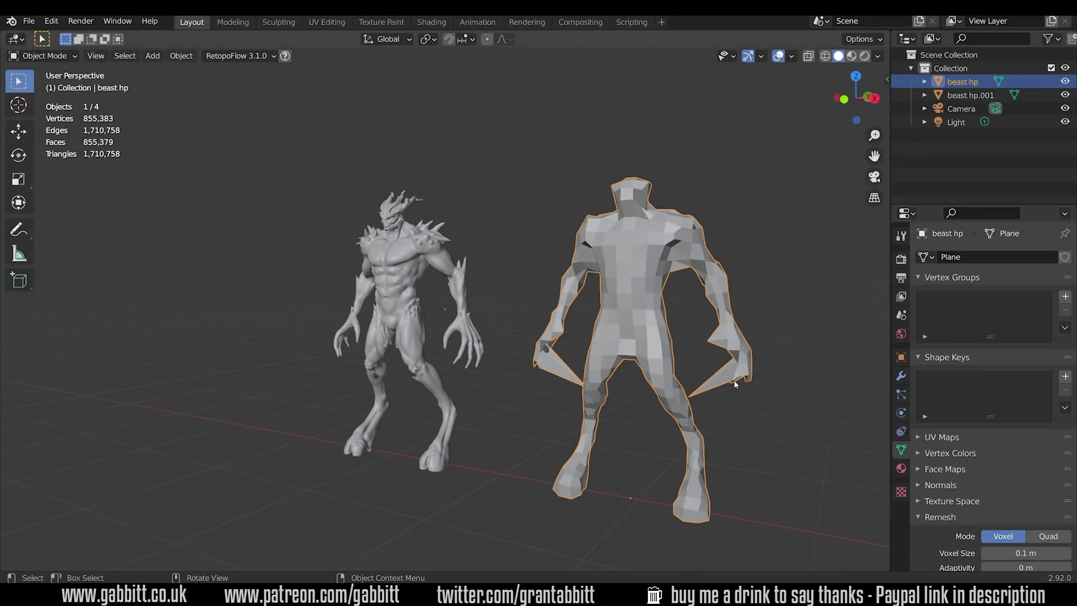
key(Delete)
click(426, 286)
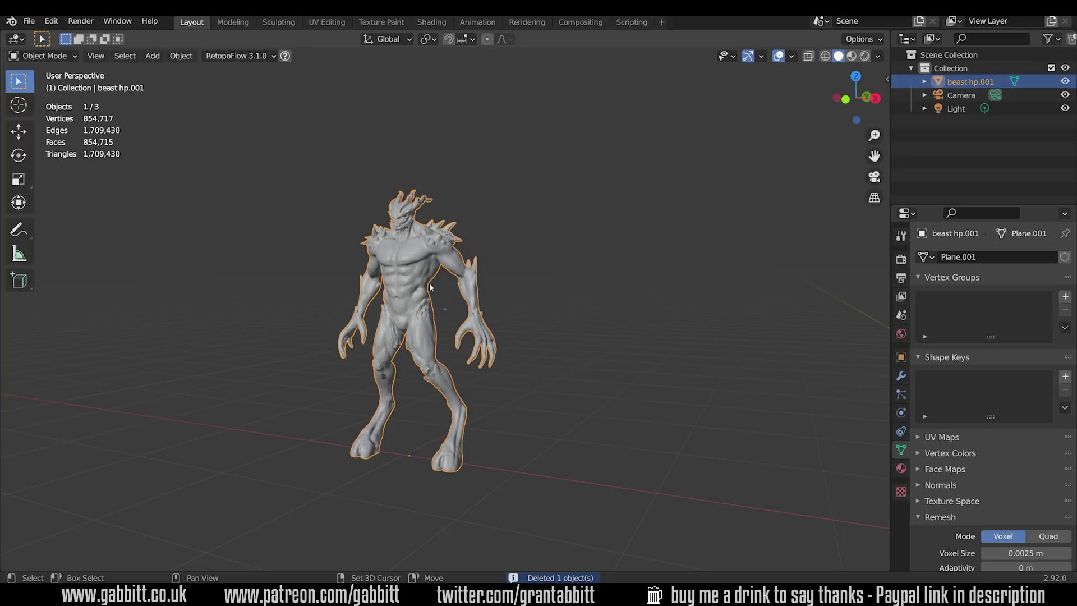
key(shift+d)
key(x)
key(Return)
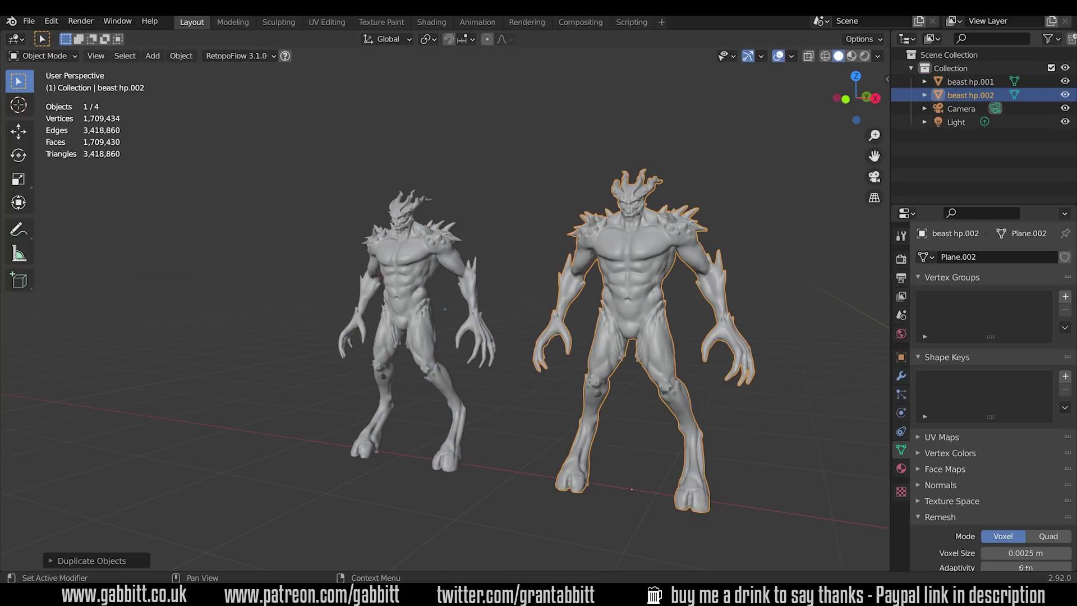
Try a QuadriFlow remesh of the duplicated beast with 15000 faces, inspect its surface and undo the remesh.
scroll(1009, 449, down, 2)
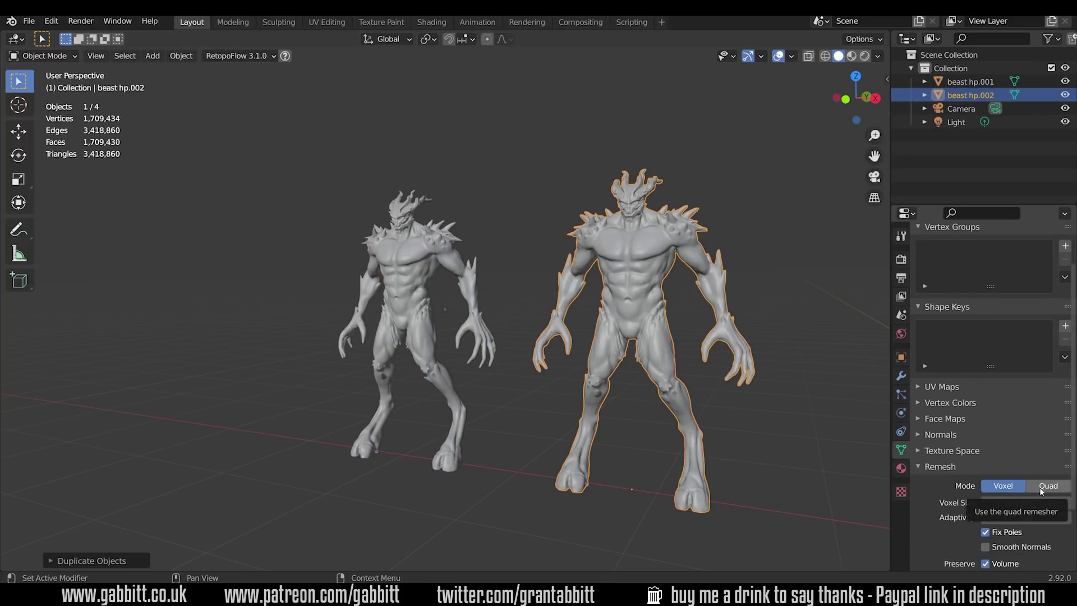
click(1041, 487)
click(999, 530)
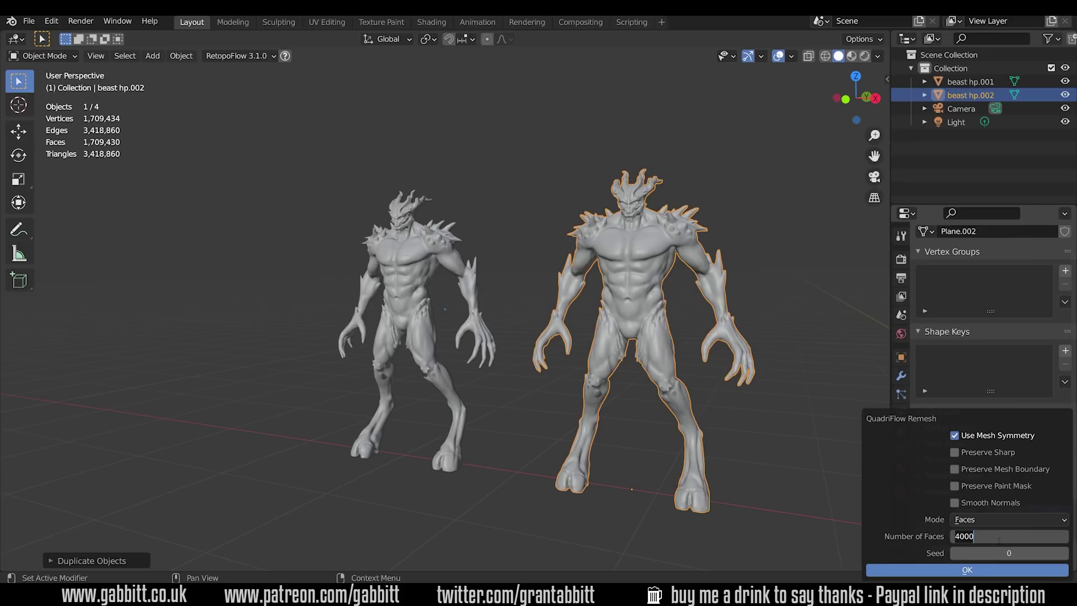
text(15000)
key(Return)
middle_drag(789, 389, 566, 379)
scroll(671, 355, up, 4)
shift+middle_drag(533, 191, 555, 300)
middle_drag(555, 300, 674, 439)
middle_drag(641, 144, 648, 168)
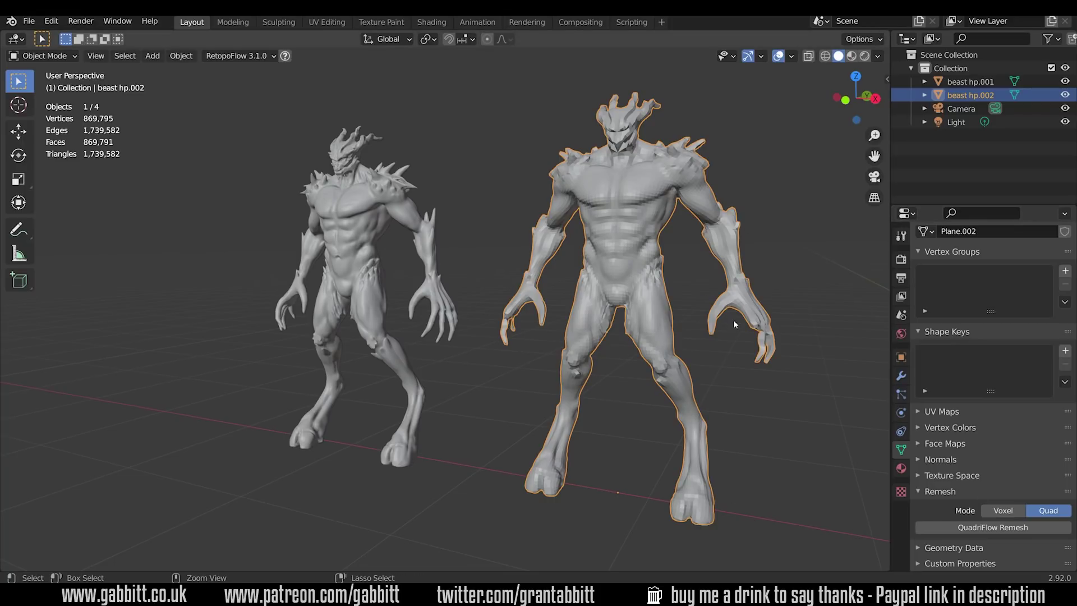
key(ctrl+z)
Run a QuadriFlow remesh on the duplicated beast with the number of faces set to 25000.
click(987, 527)
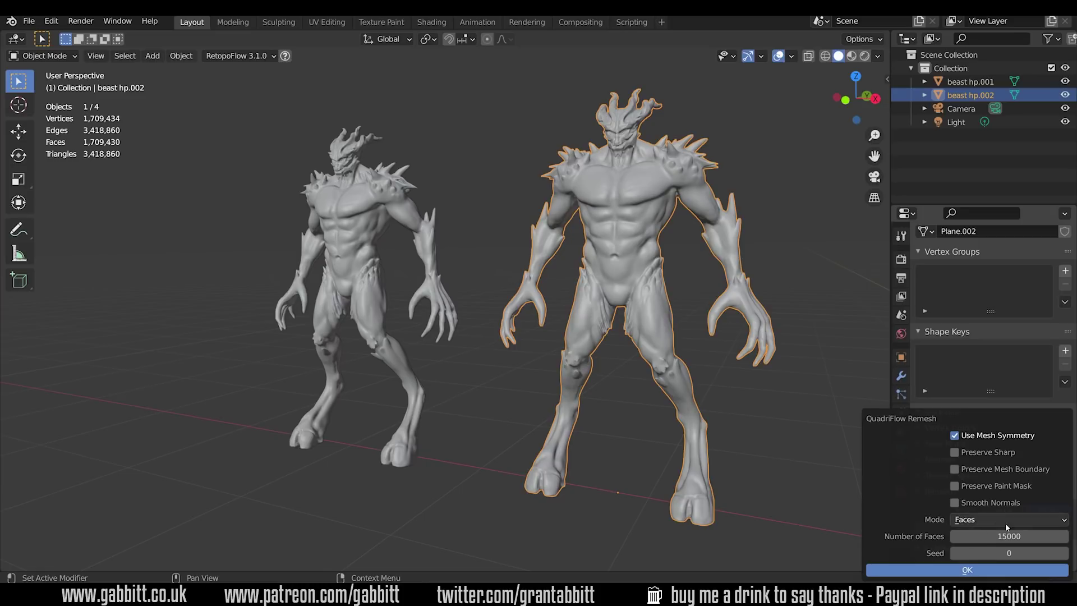
click(1010, 535)
text(25000)
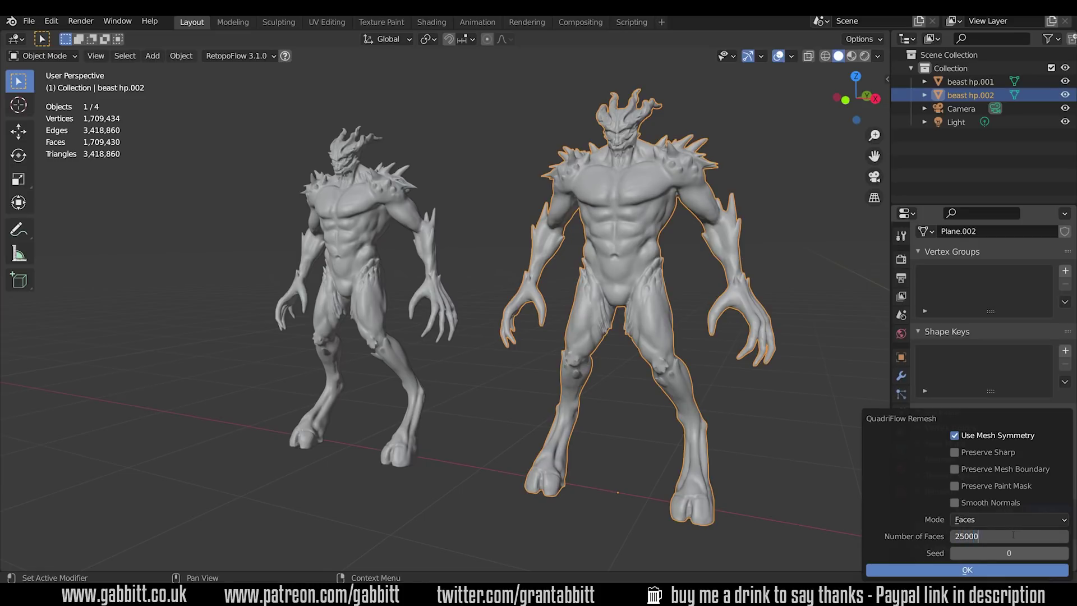
key(Return)
key(Return)
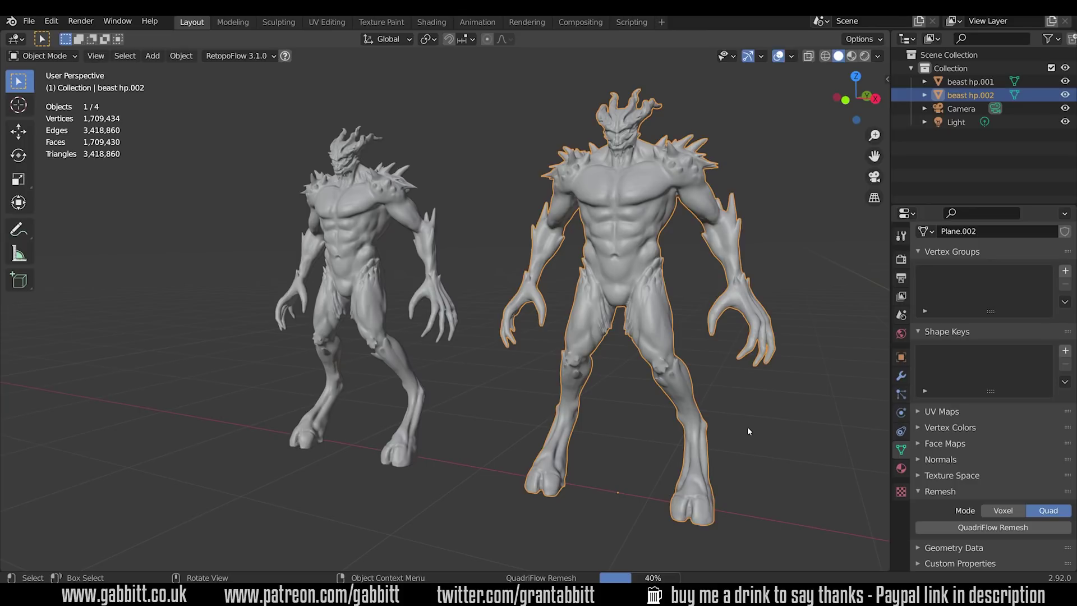
Examine the remeshed beast's face, horns, shoulder spikes and hands and compare them with the high-resolution original.
middle_drag(747, 431, 628, 374)
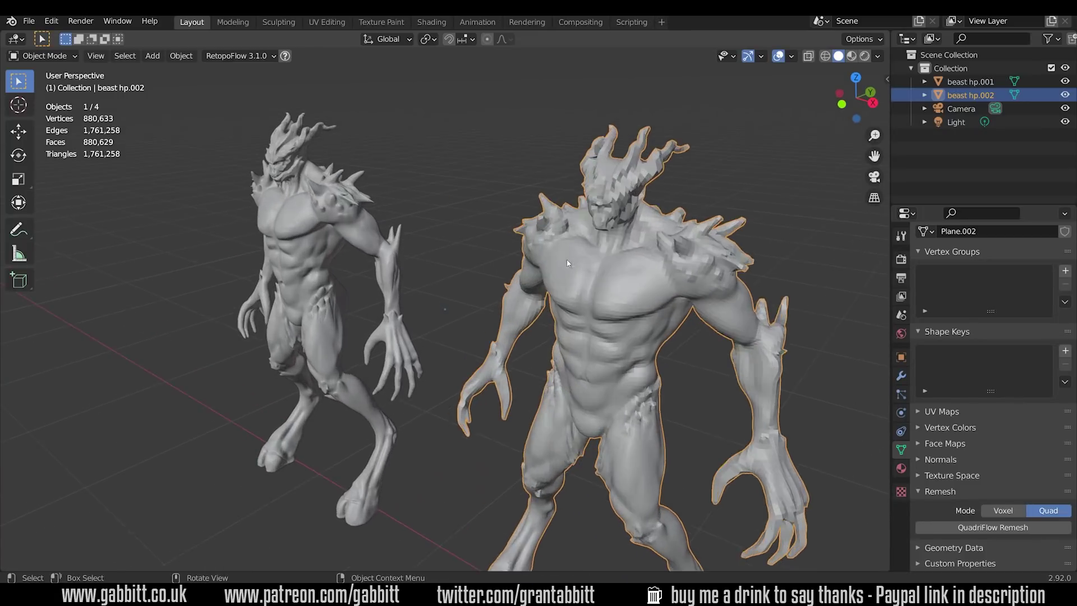
scroll(567, 263, up, 3)
scroll(606, 140, down, 3)
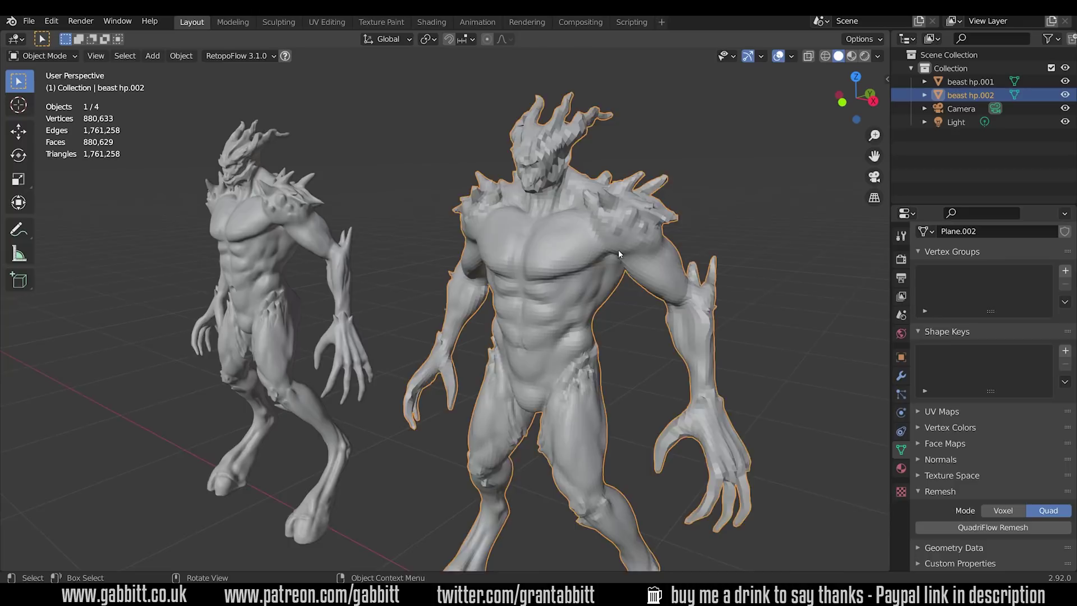
scroll(619, 250, down, 4)
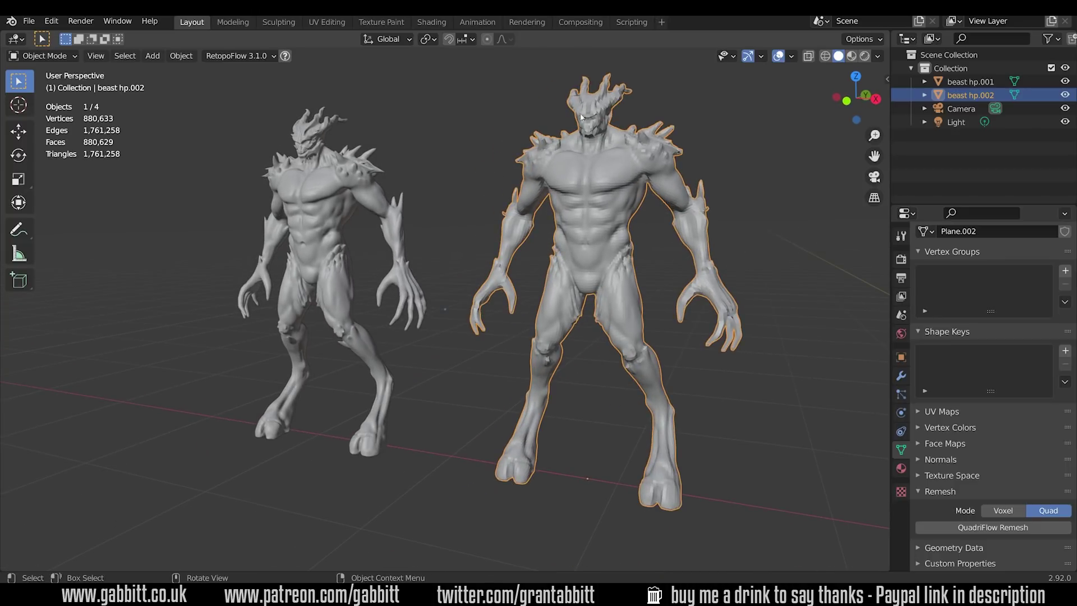
shift+middle_drag(398, 181, 589, 219)
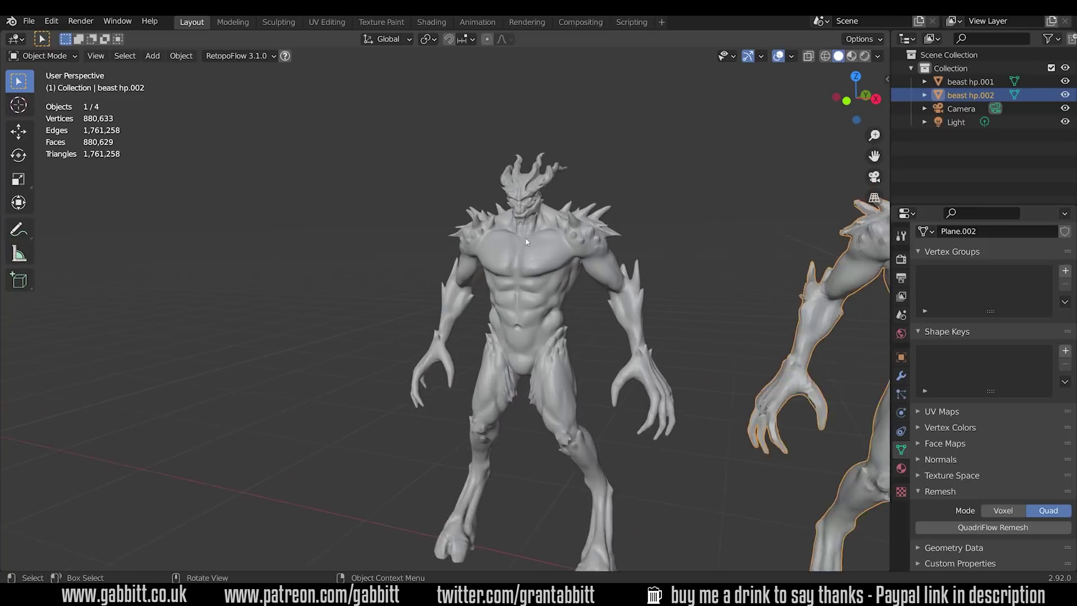
scroll(640, 330, up, 2)
scroll(639, 330, down, 1)
shift+middle_drag(639, 329, 539, 327)
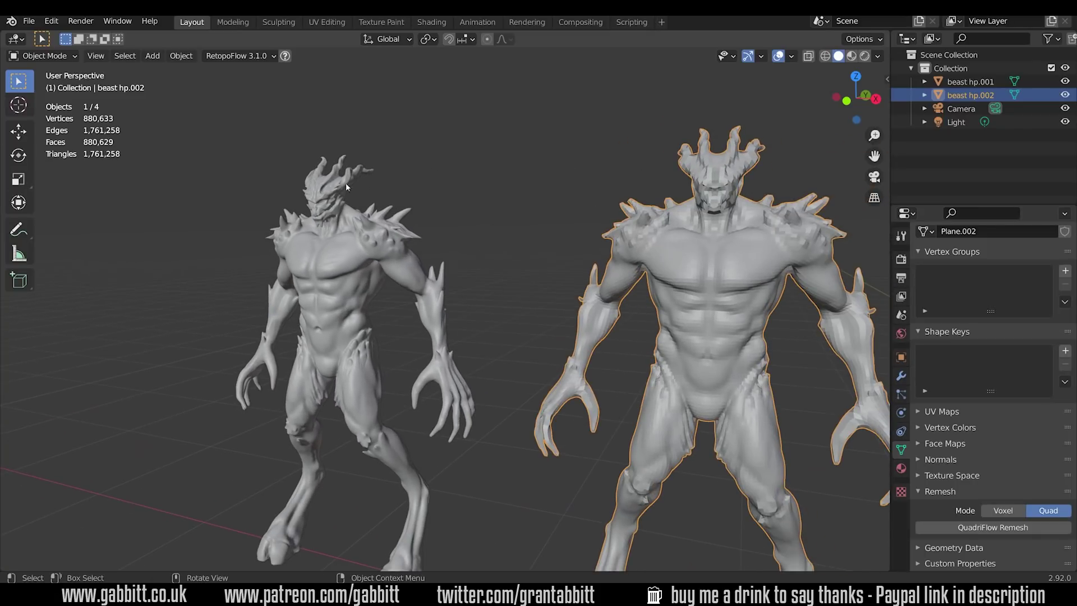
middle_drag(346, 183, 381, 185)
Duplicate the high-resolution beast and place the copy beside it, on the side opposite the remeshed one.
click(378, 315)
shift+middle_drag(379, 314, 696, 274)
key(shift+d)
click(398, 275)
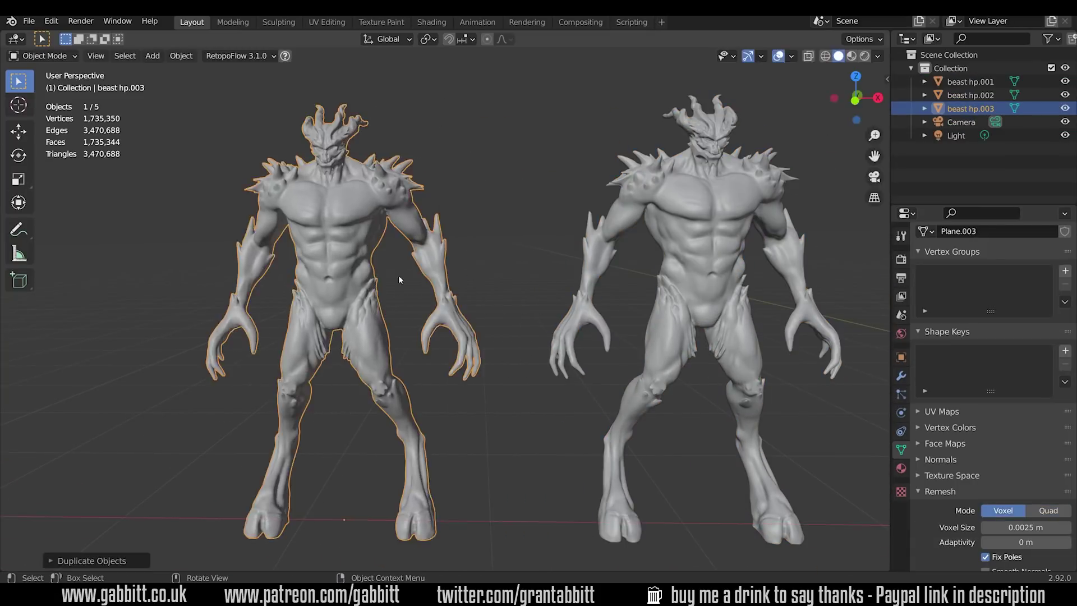
Remesh the middle high-resolution beast with Quad Remesher at a quad count of 15000.
middle_drag(398, 274, 606, 278)
click(564, 268)
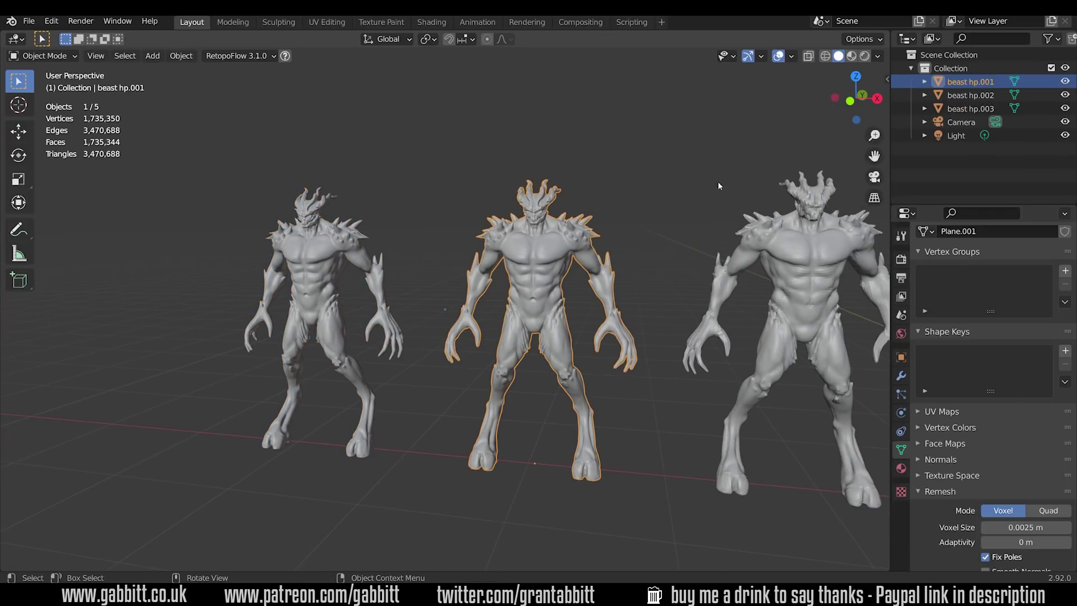
key(n)
click(883, 264)
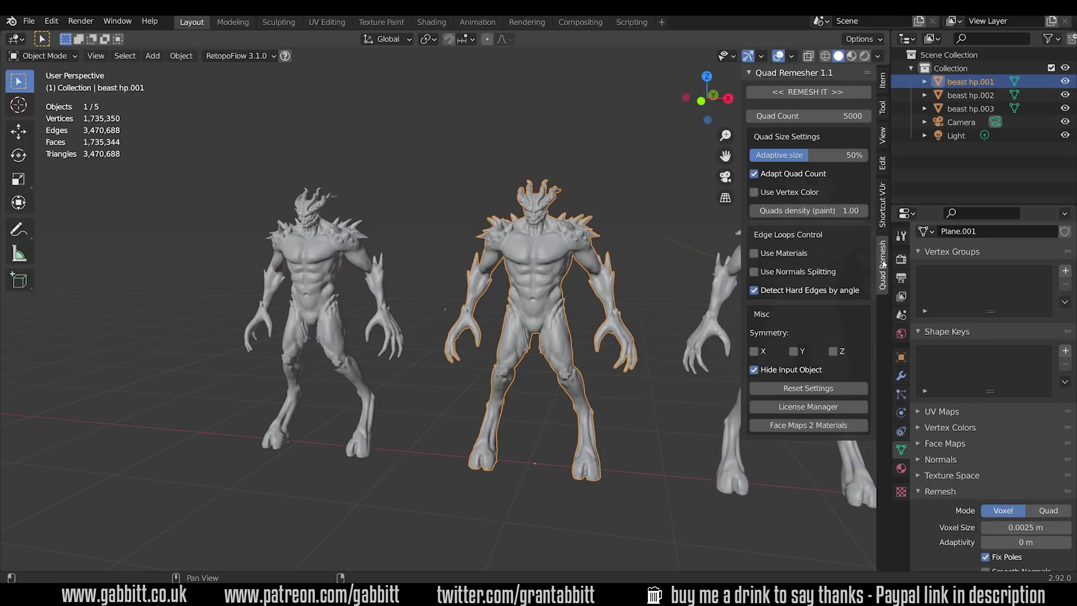
click(824, 110)
text(15000)
click(791, 92)
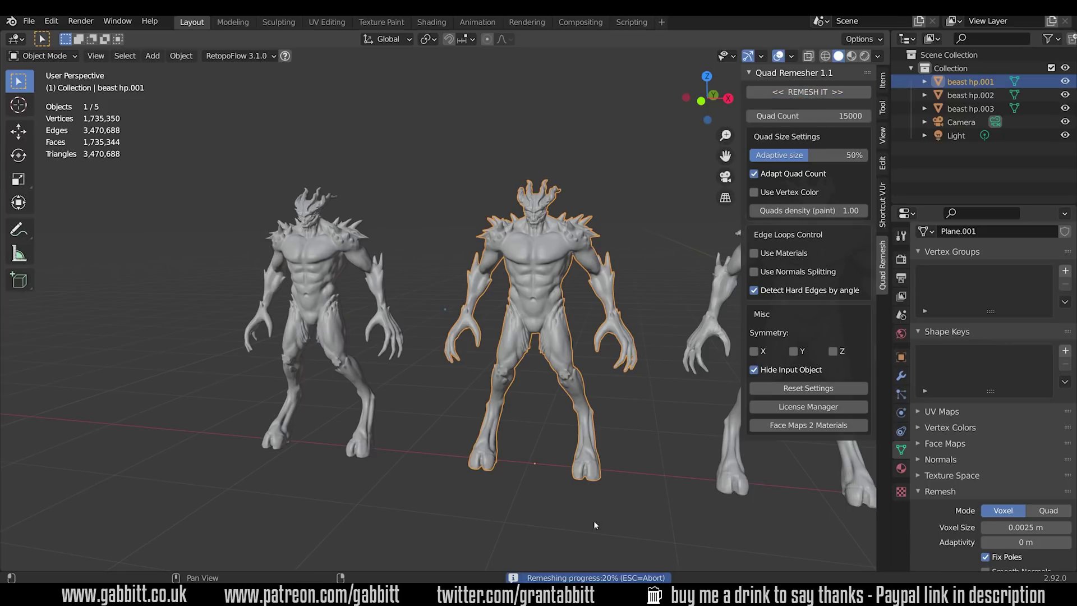
scroll(587, 406, up, 8)
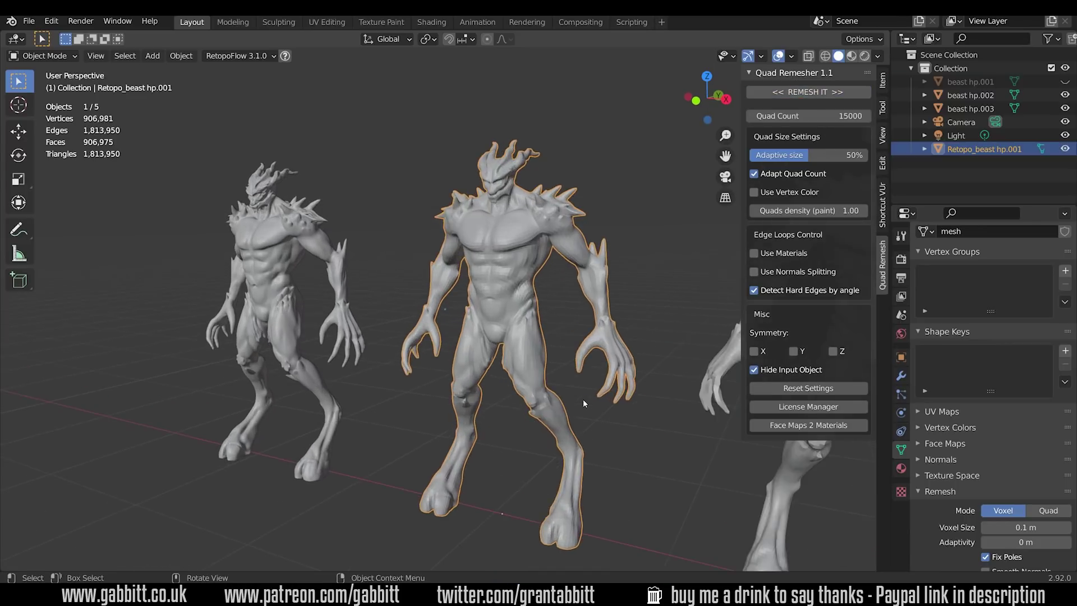
Compare the Quad Remesher beast's face, shoulder spikes and hands with the two beasts standing beside it.
middle_drag(575, 373, 534, 385)
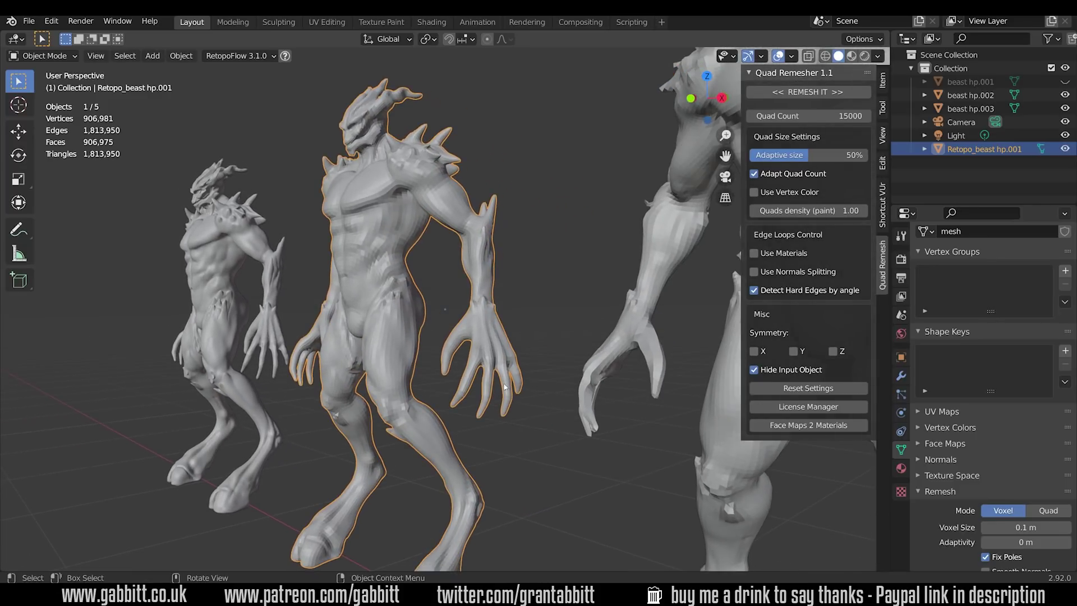
middle_drag(468, 387, 649, 377)
alt+middle_click(648, 376)
middle_drag(449, 329, 555, 320)
scroll(555, 320, up, 2)
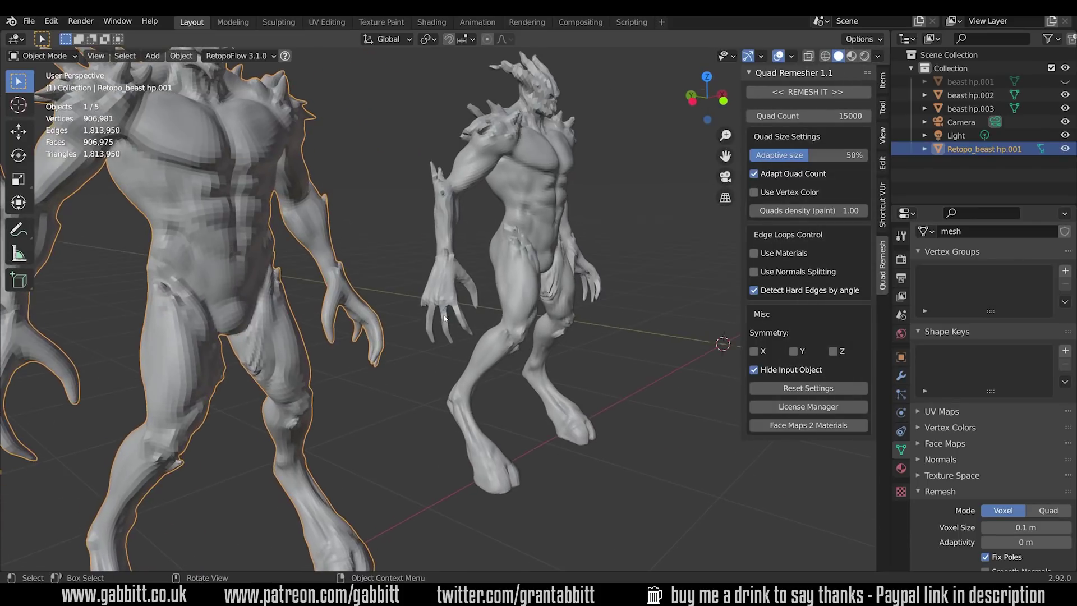
middle_drag(623, 191, 594, 226)
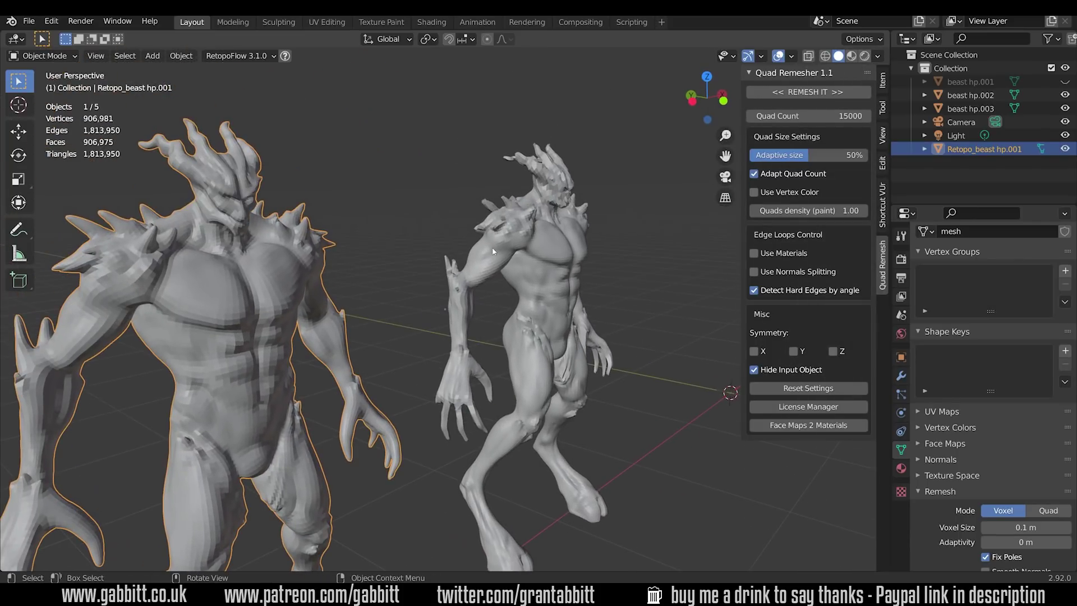
middle_drag(493, 251, 307, 183)
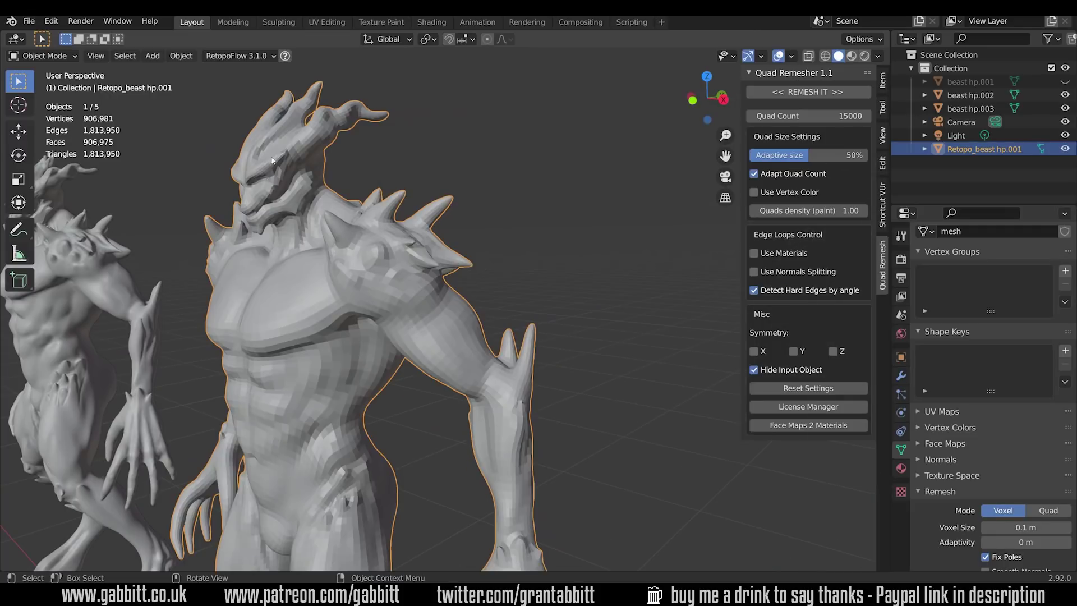
Examine the Quad Remesher beast's torso, legs and overall silhouette from the front and slightly from the side.
scroll(385, 306, down, 3)
mouse_move(385, 306)
middle_down()
mouse_move(489, 305)
mouse_move(597, 332)
mouse_move(508, 337)
mouse_move(391, 295)
middle_up()
scroll(598, 332, down, 2)
scroll(545, 338, up, 1)
scroll(546, 337, up, 2)
middle_drag(485, 285, 456, 288)
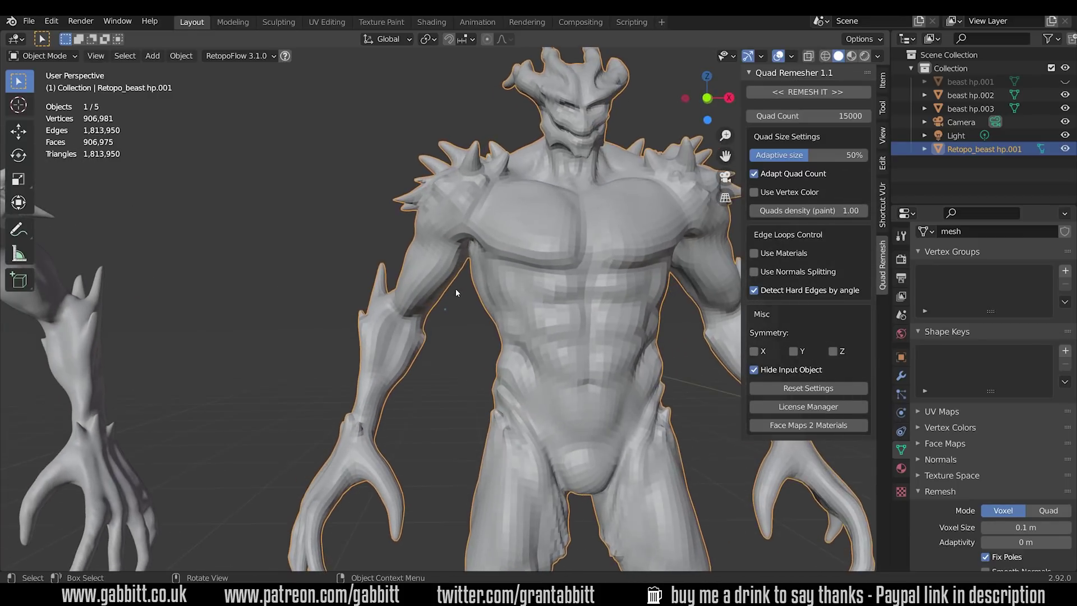
middle_drag(533, 334, 544, 300)
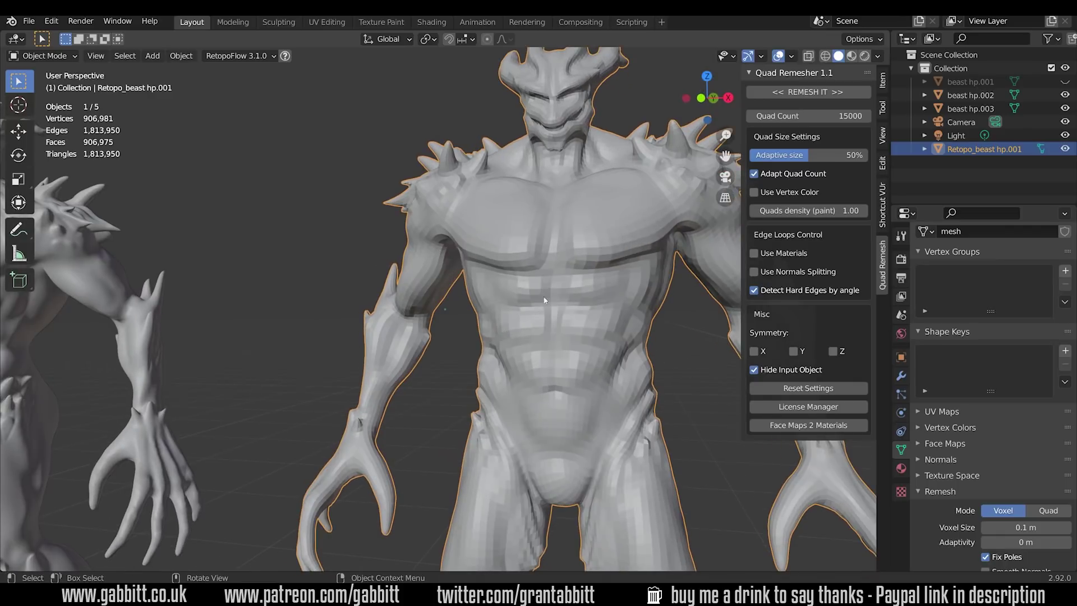
scroll(588, 511, down, 1)
shift+middle_drag(587, 510, 541, 423)
scroll(567, 281, down, 1)
middle_drag(527, 180, 568, 337)
scroll(568, 258, up, 2)
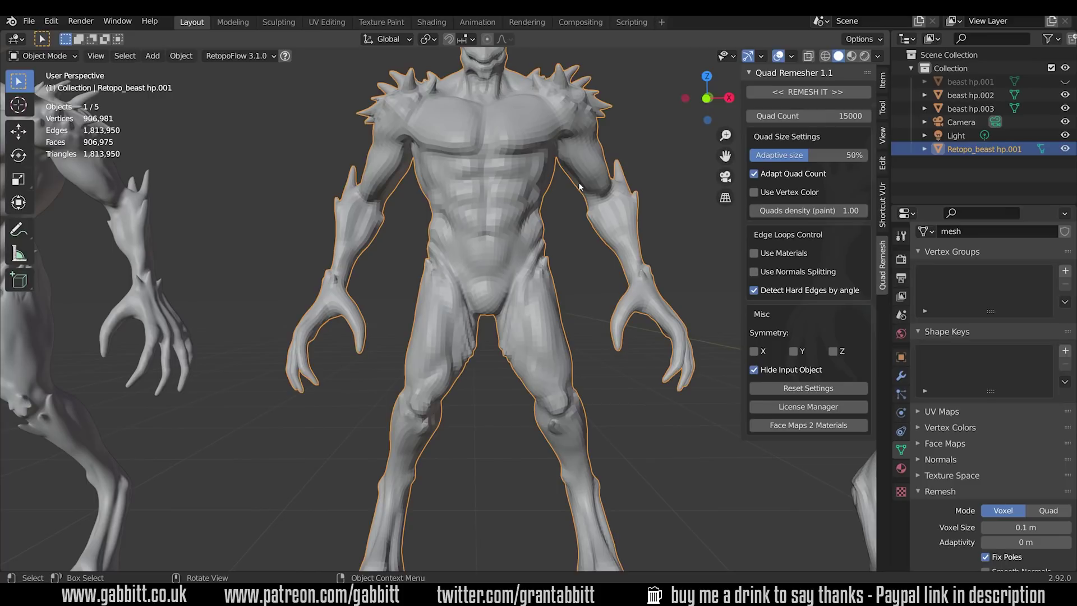
scroll(566, 269, down, 3)
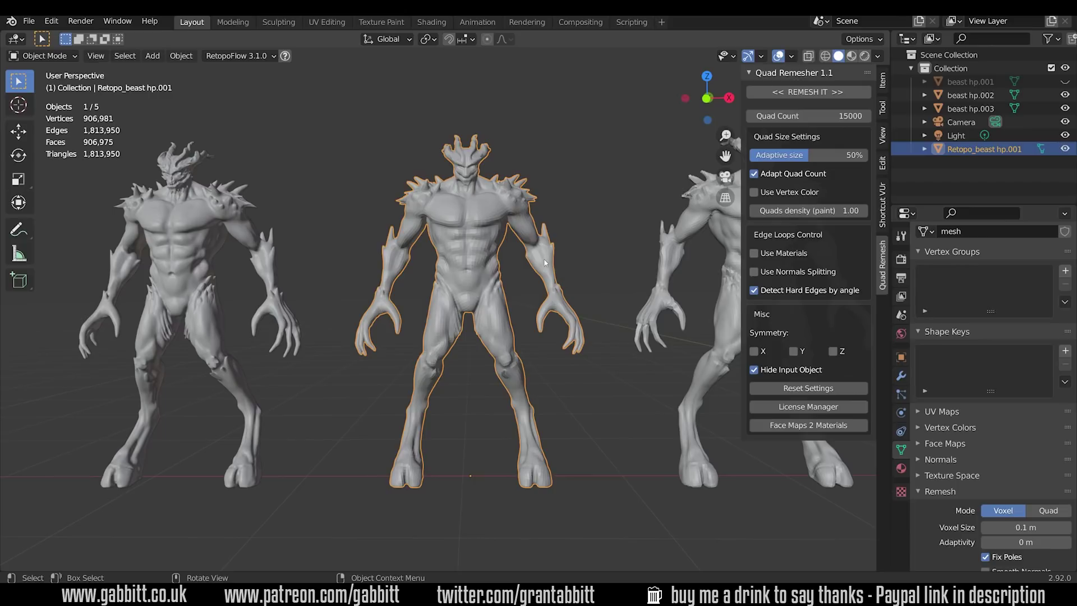
Inspect the Quad Remesher beast's quad topology and edge flow in Edit Mode around the body and hands.
key(Tab)
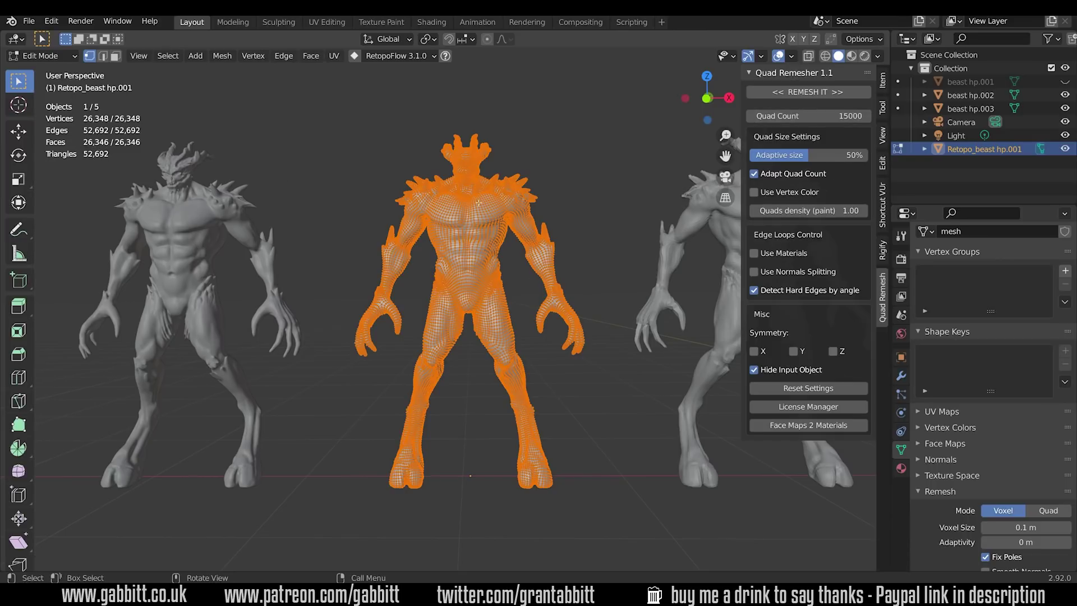
scroll(621, 361, up, 3)
middle_drag(622, 361, 538, 370)
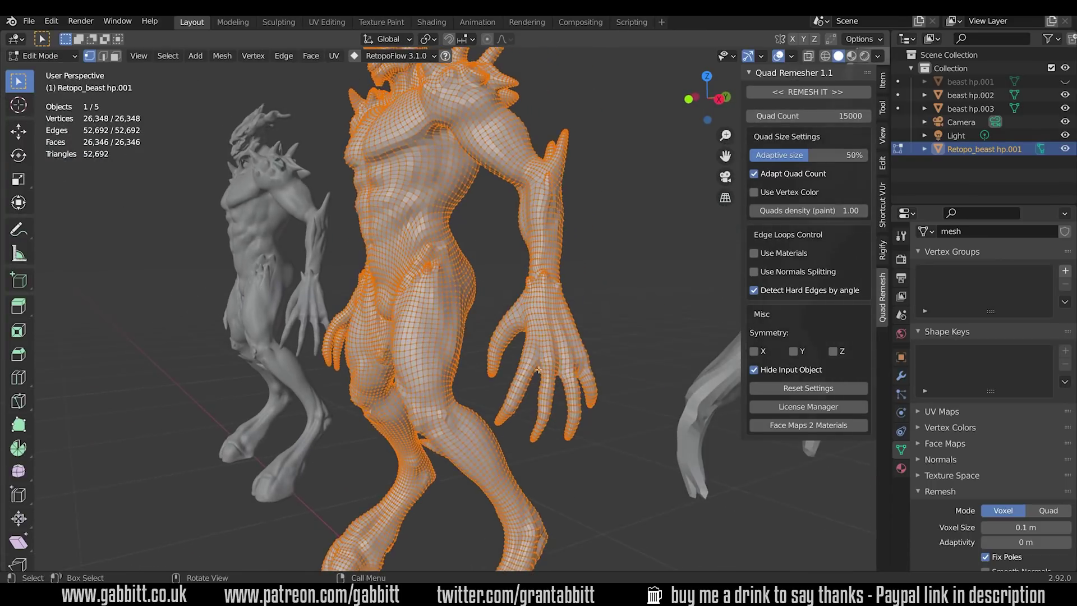
middle_drag(603, 417, 517, 210)
shift+middle_drag(518, 210, 523, 297)
middle_drag(488, 169, 504, 179)
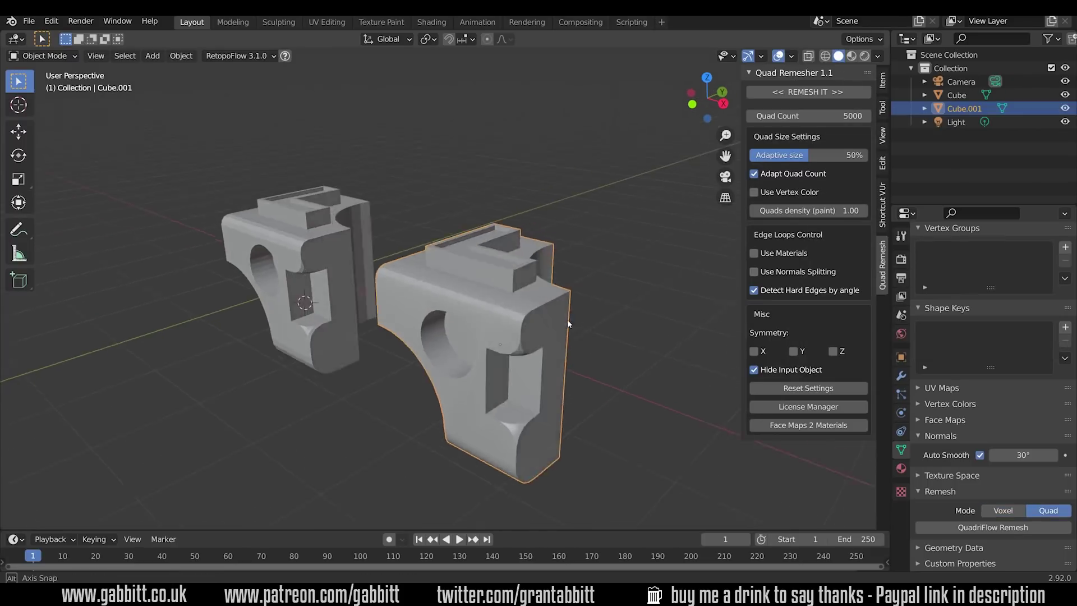
middle_drag(550, 303, 579, 304)
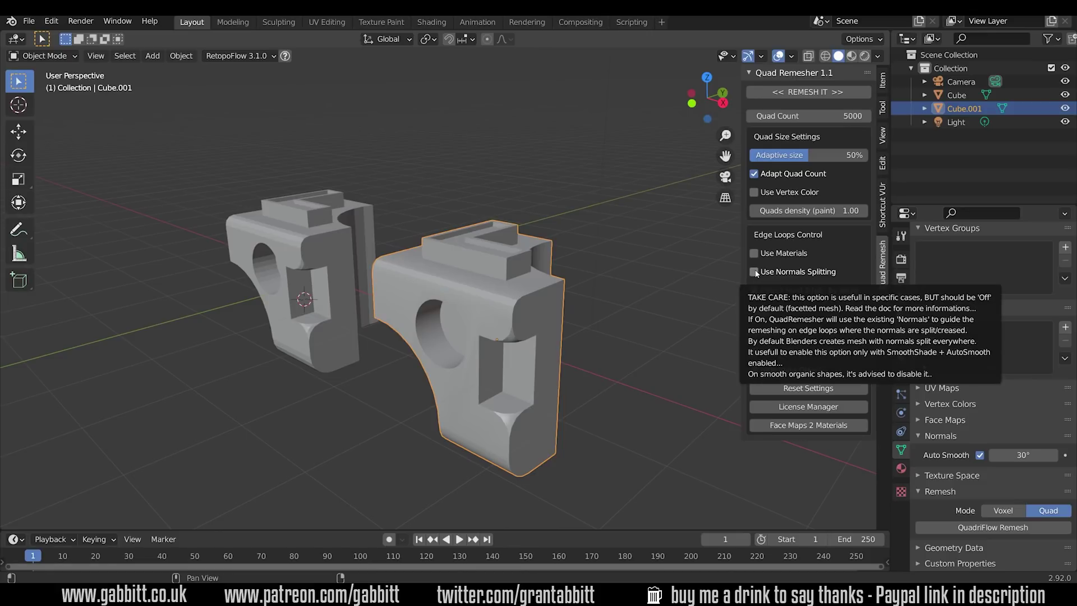
Remesh the duplicated hard-surface block with Quad Remesher at a quad count of 5000 and inspect its topology in Edit Mode.
click(808, 92)
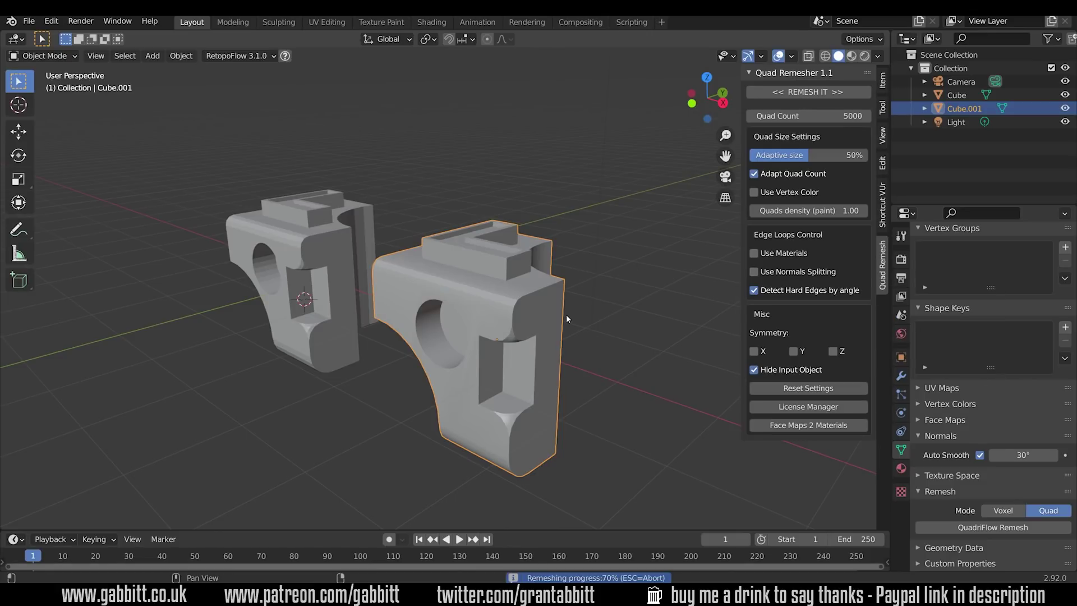
mouse_move(566, 320)
middle_down()
mouse_move(447, 325)
mouse_move(617, 342)
mouse_move(584, 303)
mouse_move(549, 308)
middle_up()
key(Tab)
key(Tab)
key(Tab)
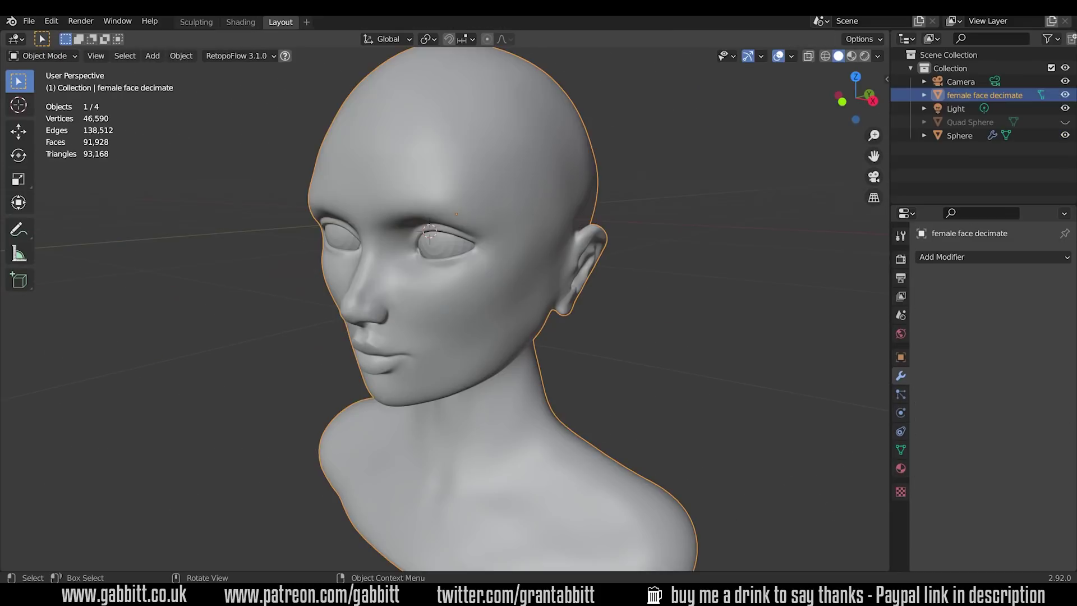
Start RetopoFlow with a new target at the active female face and dismiss its welcome message.
click(272, 57)
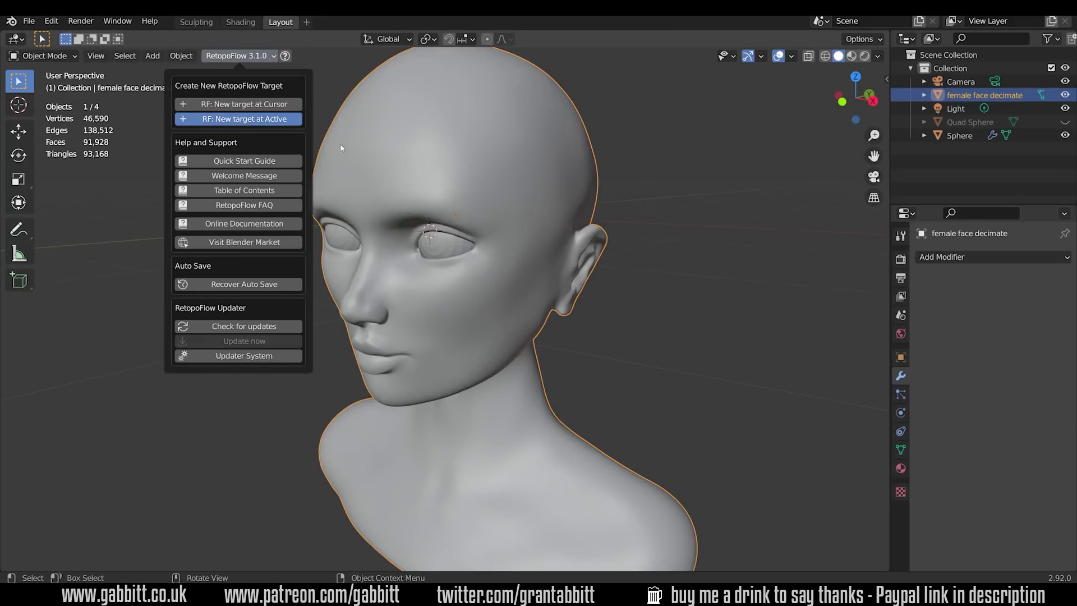
click(242, 119)
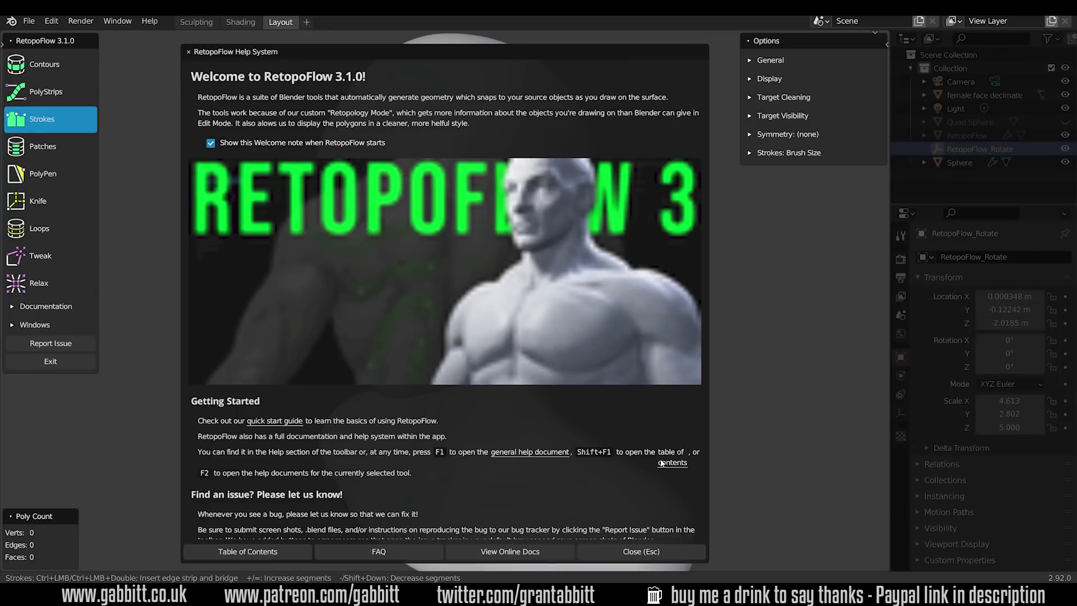
click(649, 551)
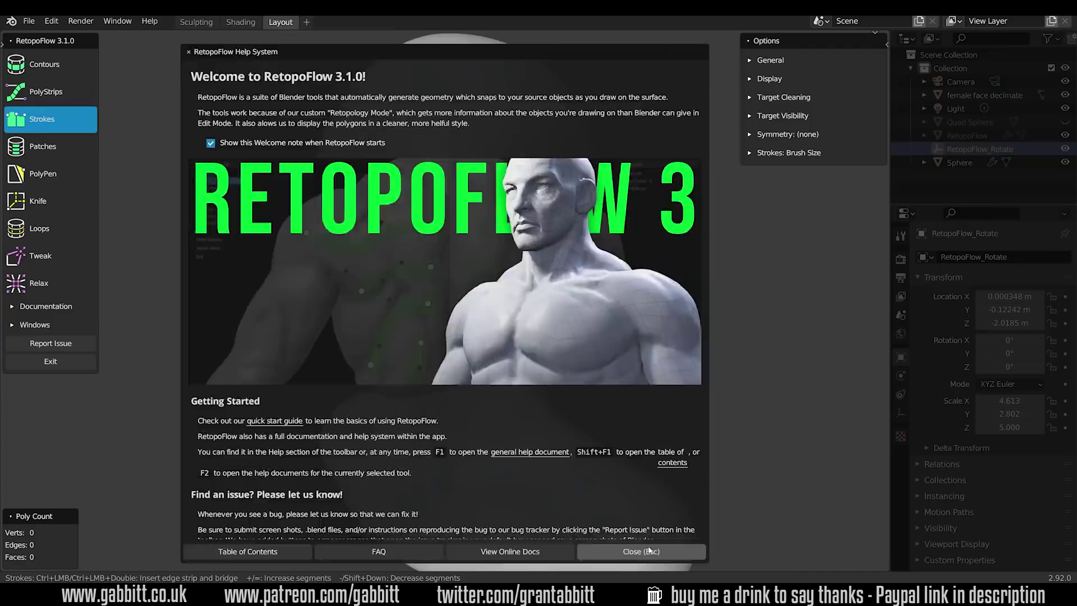
click(650, 550)
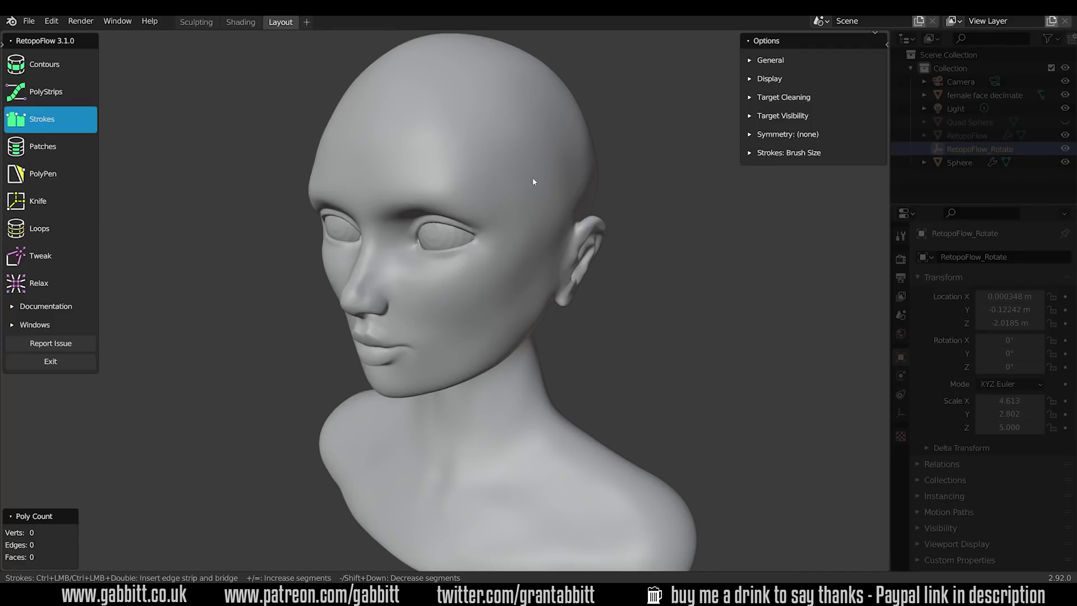
Draw a 16-segment stroke with the Strokes tool around the eye, from above the brow to the side of the nose.
middle_drag(389, 188, 527, 190)
scroll(527, 188, up, 3)
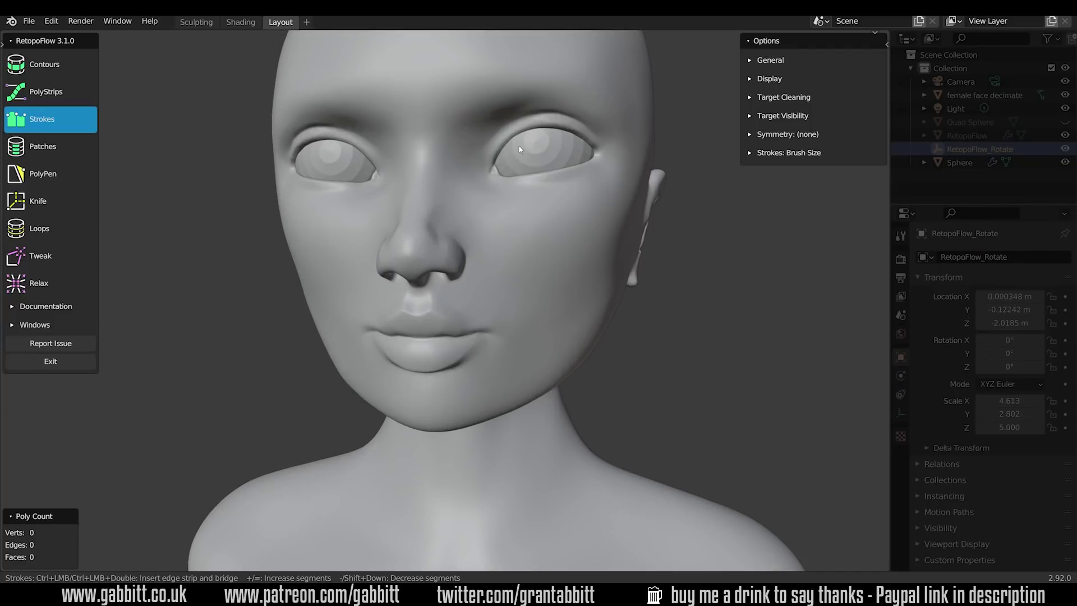
shift+middle_drag(474, 137, 413, 206)
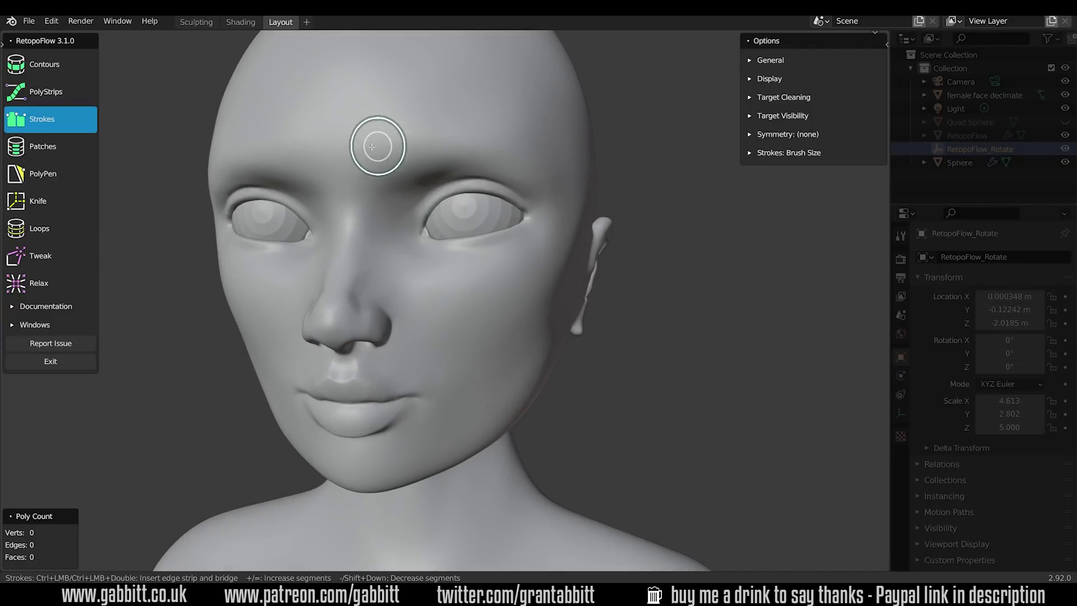
mouse_move(348, 148)
mouse_down()
mouse_move(404, 134)
mouse_move(536, 146)
mouse_move(567, 212)
mouse_move(495, 271)
mouse_move(337, 239)
mouse_up()
middle_drag(486, 219, 438, 252)
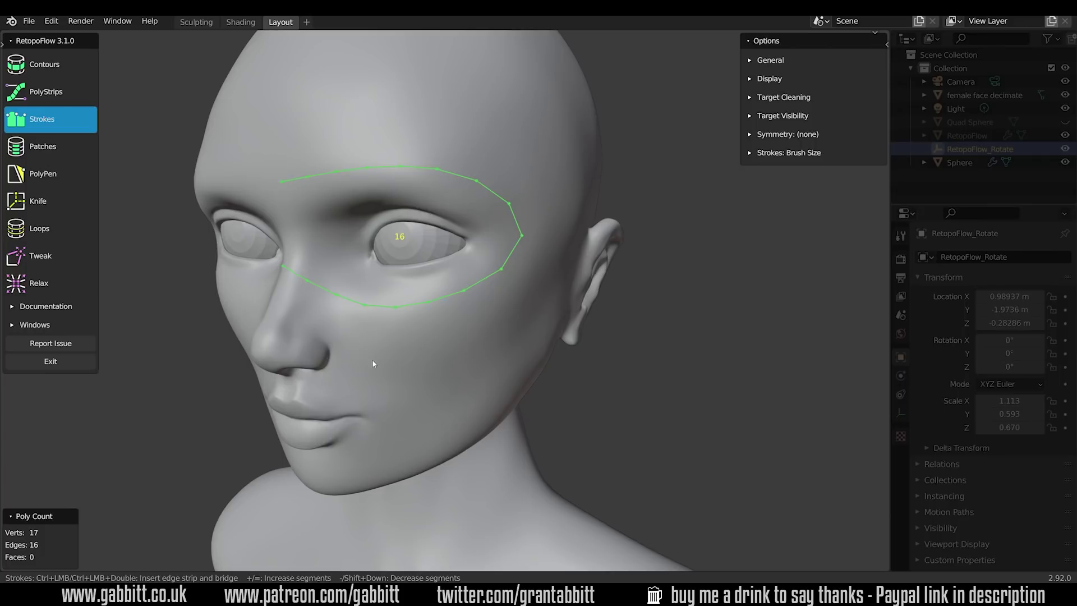
Extend the eye stroke outward with further strokes into a band two quads wide around the eye.
middle_drag(372, 360, 407, 274)
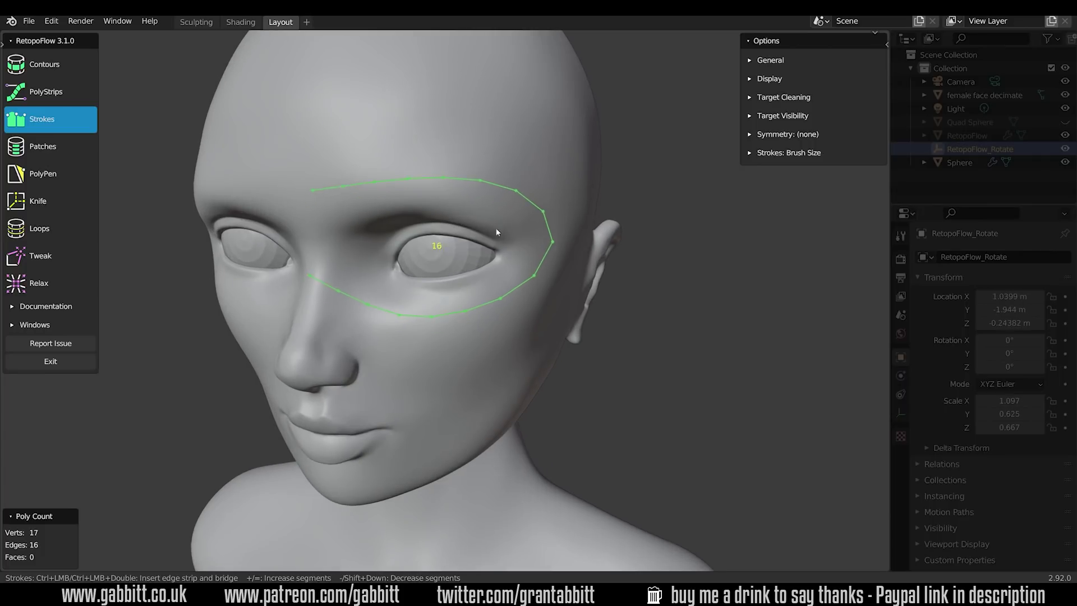
mouse_move(496, 231)
middle_down()
mouse_move(423, 221)
mouse_move(499, 234)
middle_up()
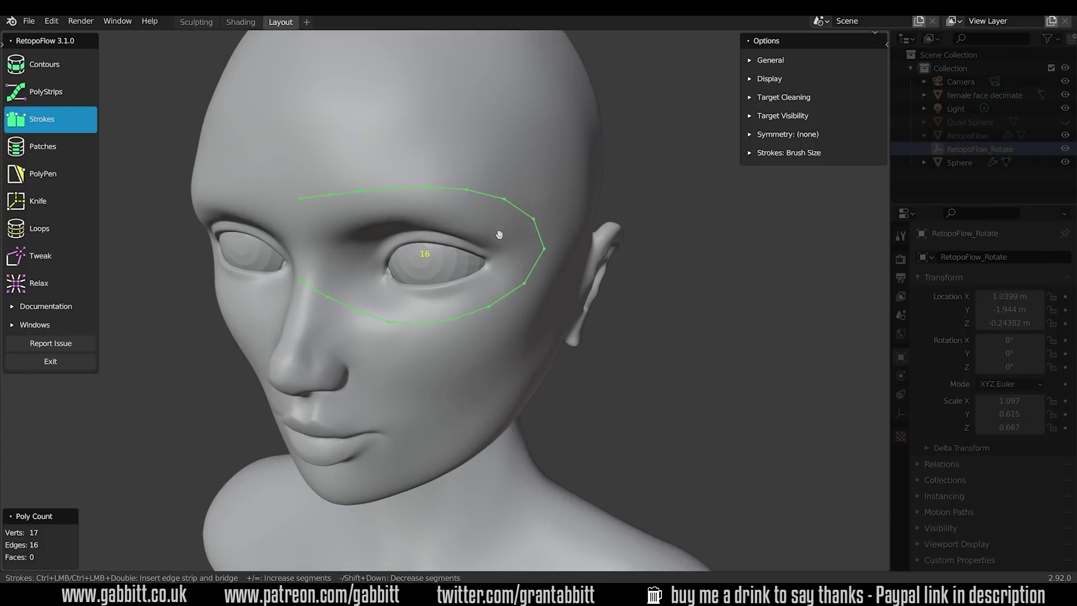
mouse_move(301, 157)
mouse_down()
mouse_move(478, 150)
mouse_move(578, 236)
mouse_move(485, 335)
mouse_move(356, 348)
mouse_move(296, 315)
mouse_up()
mouse_move(420, 301)
middle_down()
mouse_move(458, 283)
mouse_move(396, 269)
middle_up()
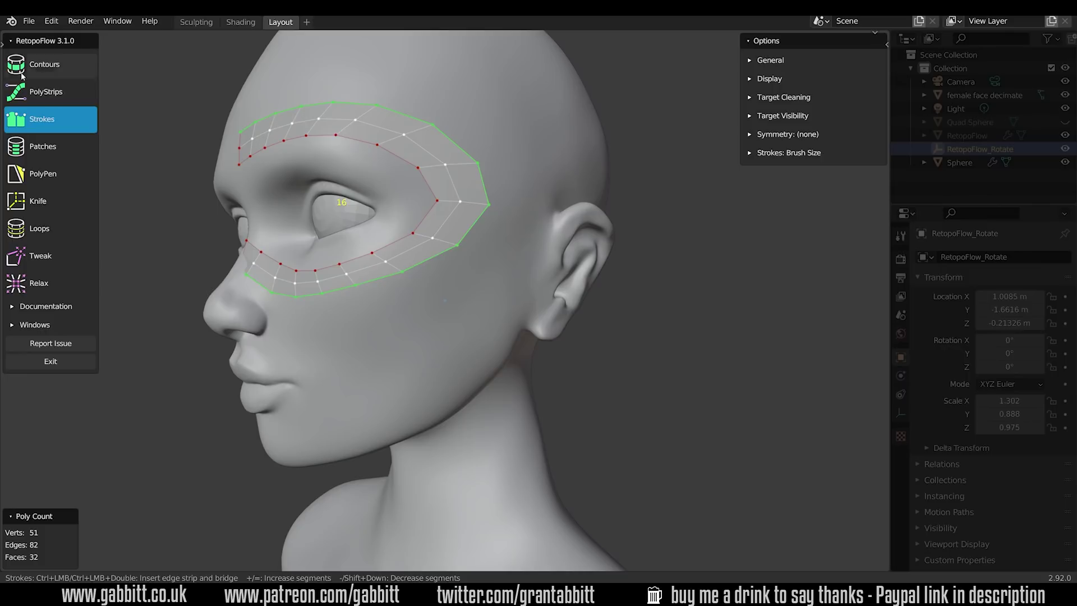
Lay a PolyStrips strip of 12 quads along the jawline from in front of the ear to the chin.
key(2)
mouse_move(481, 181)
mouse_down()
mouse_move(449, 243)
mouse_move(426, 362)
mouse_move(286, 437)
mouse_up()
middle_drag(466, 188, 505, 163)
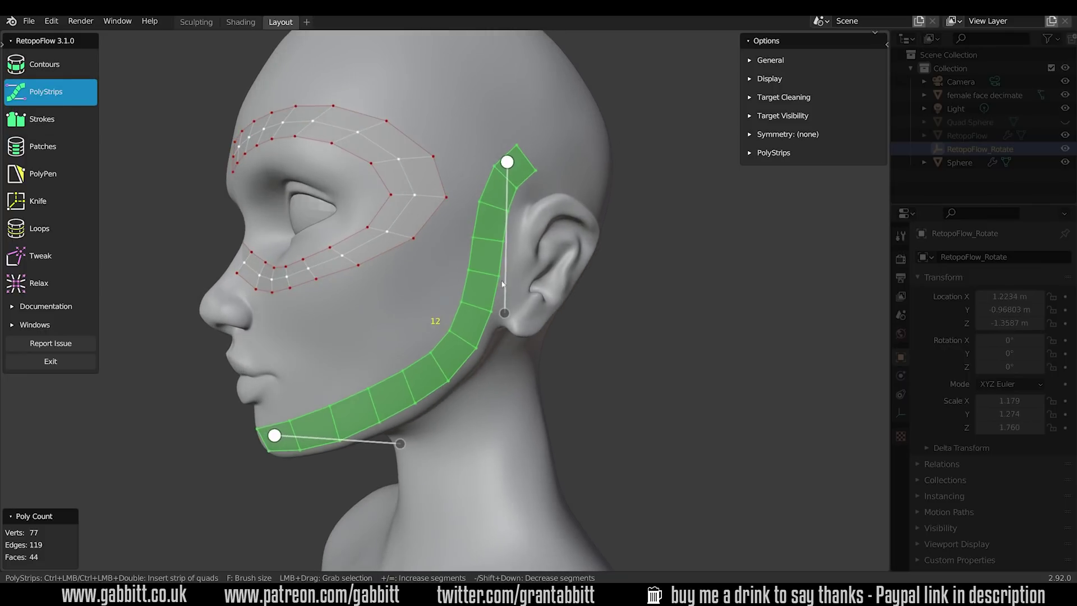
Adjust the jaw strip's curve handles to fit the jawline and nudge its upper edge with PolyPen.
drag(507, 162, 505, 194)
mouse_move(501, 351)
mouse_down()
mouse_move(527, 328)
mouse_move(514, 342)
mouse_up()
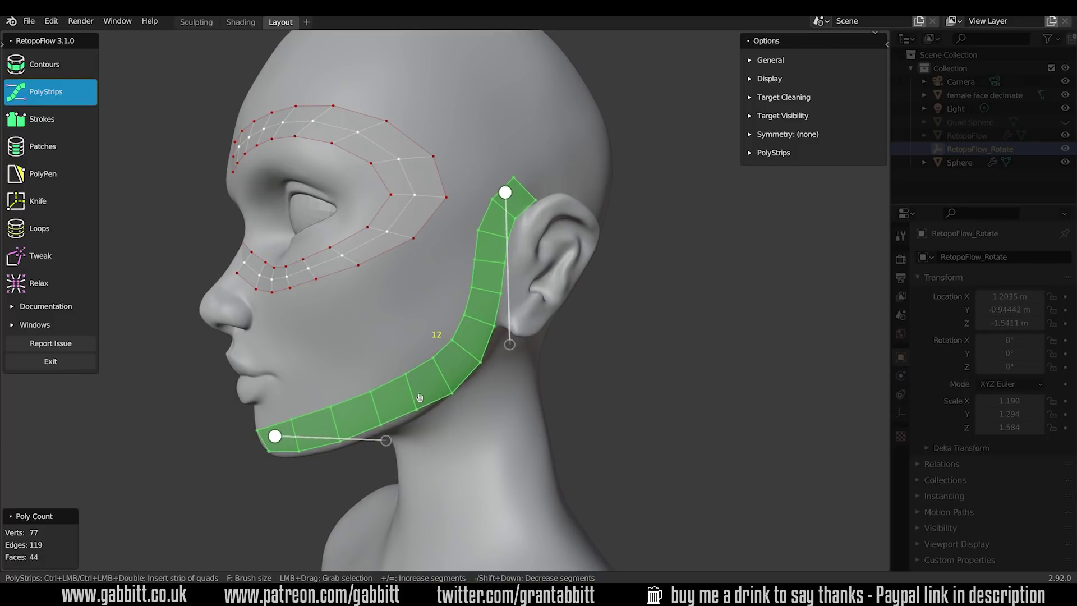
middle_drag(420, 399, 448, 382)
drag(415, 395, 431, 400)
shift+middle_drag(442, 362, 442, 376)
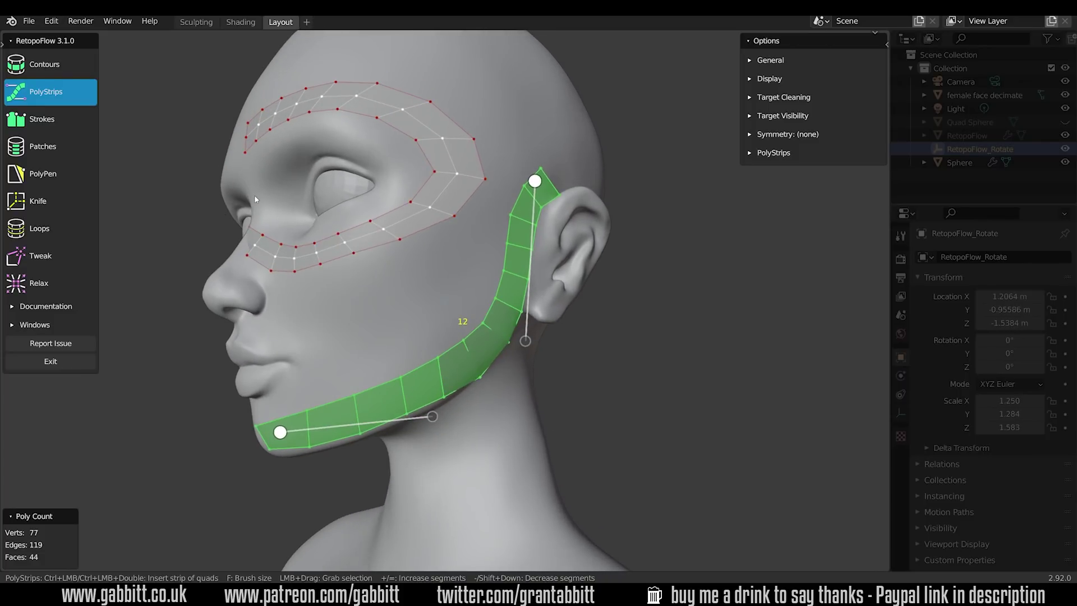
key(5)
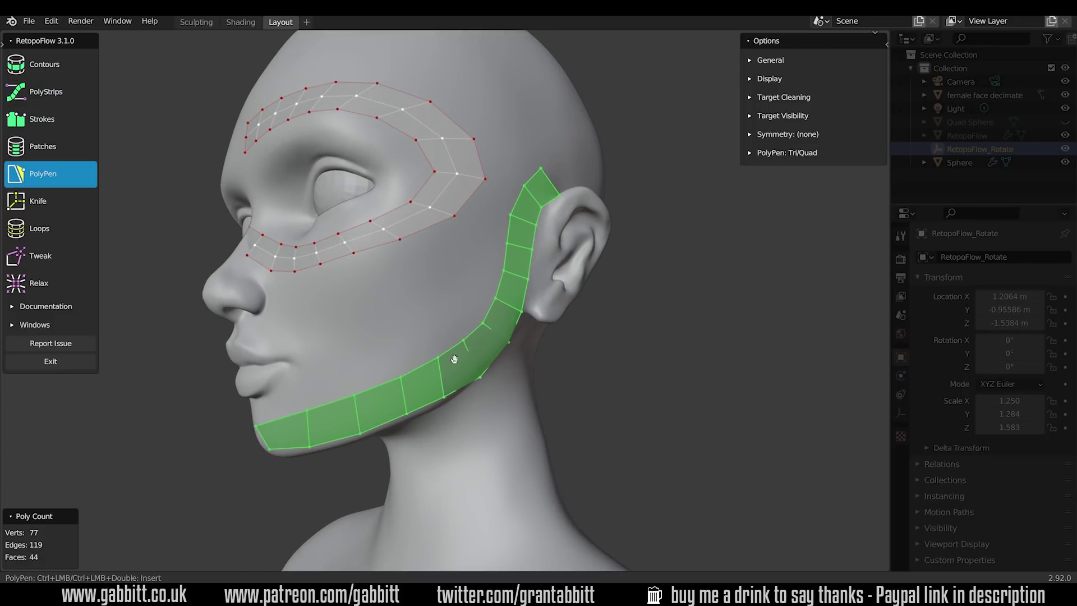
drag(441, 356, 433, 359)
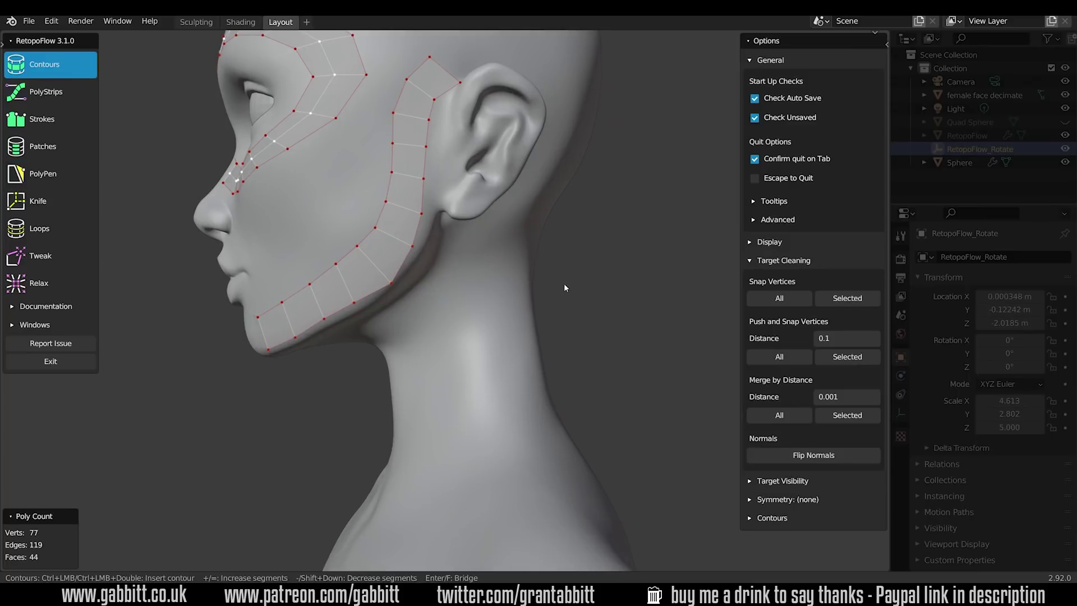
Wrap the neck with five connected 16-segment Contours loops, from below the jaw down to the base of the neck.
mouse_move(595, 322)
mouse_down()
mouse_move(340, 405)
mouse_move(395, 421)
mouse_up()
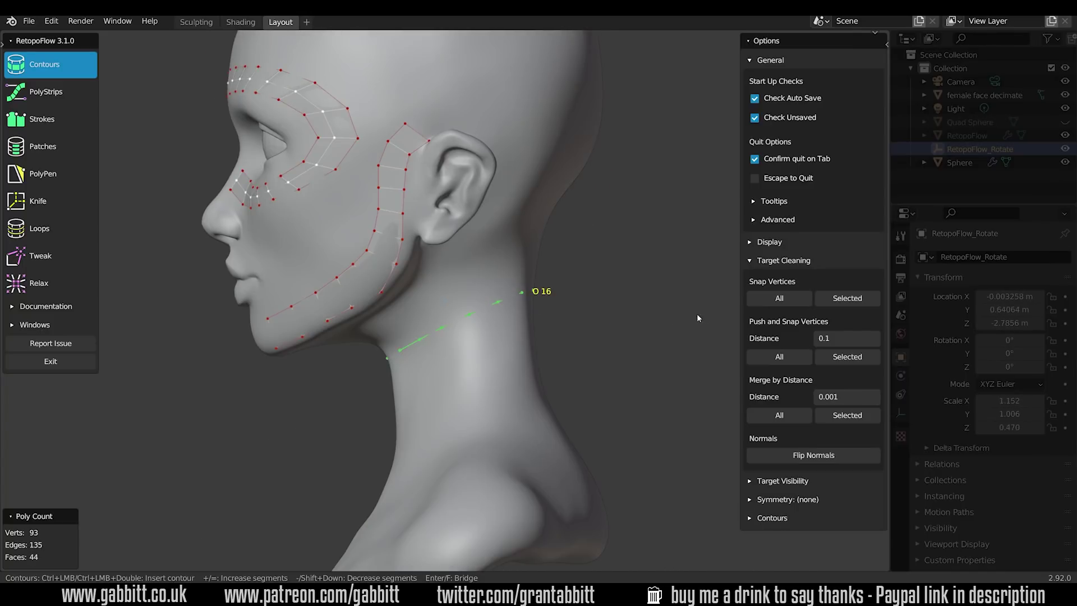
drag(442, 377, 435, 382)
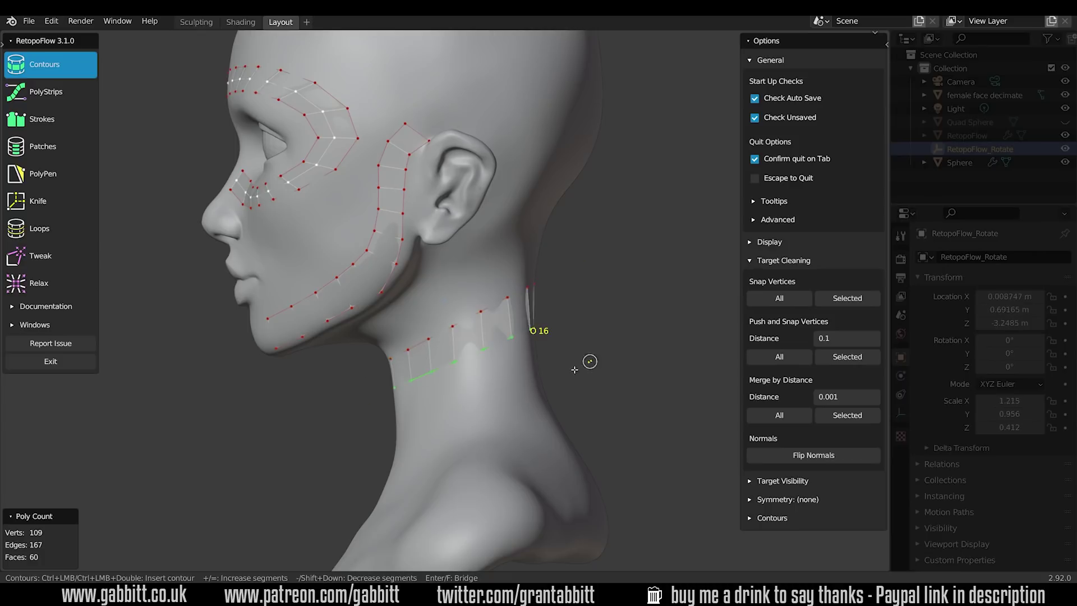
ctrl+drag(347, 450, 347, 449)
mouse_move(423, 440)
middle_down()
mouse_move(529, 440)
mouse_move(493, 416)
mouse_move(423, 440)
mouse_move(427, 467)
middle_up()
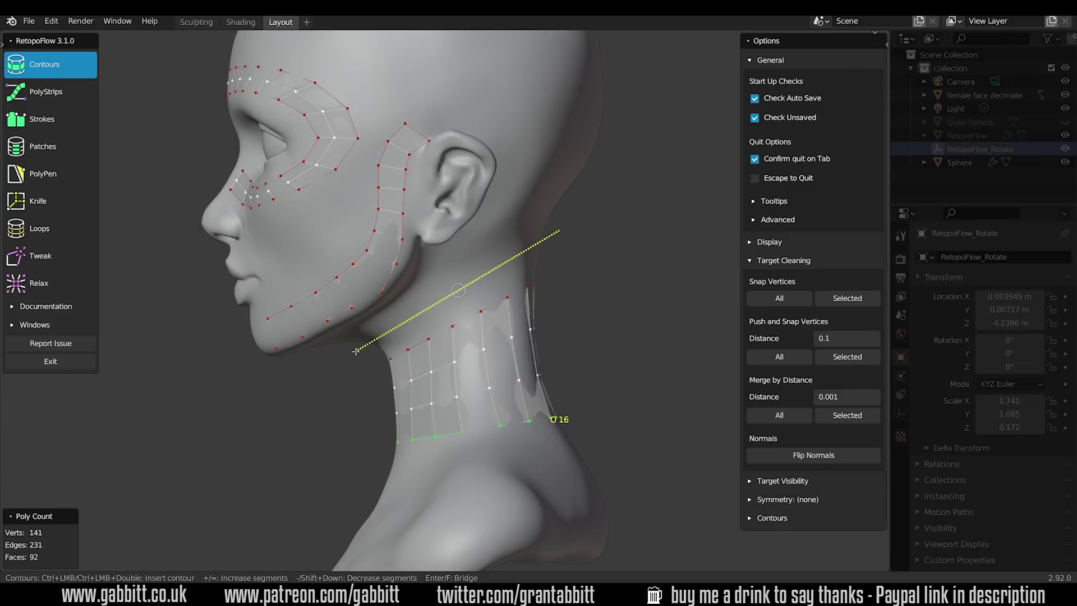
drag(355, 351, 356, 351)
middle_drag(598, 328, 622, 313)
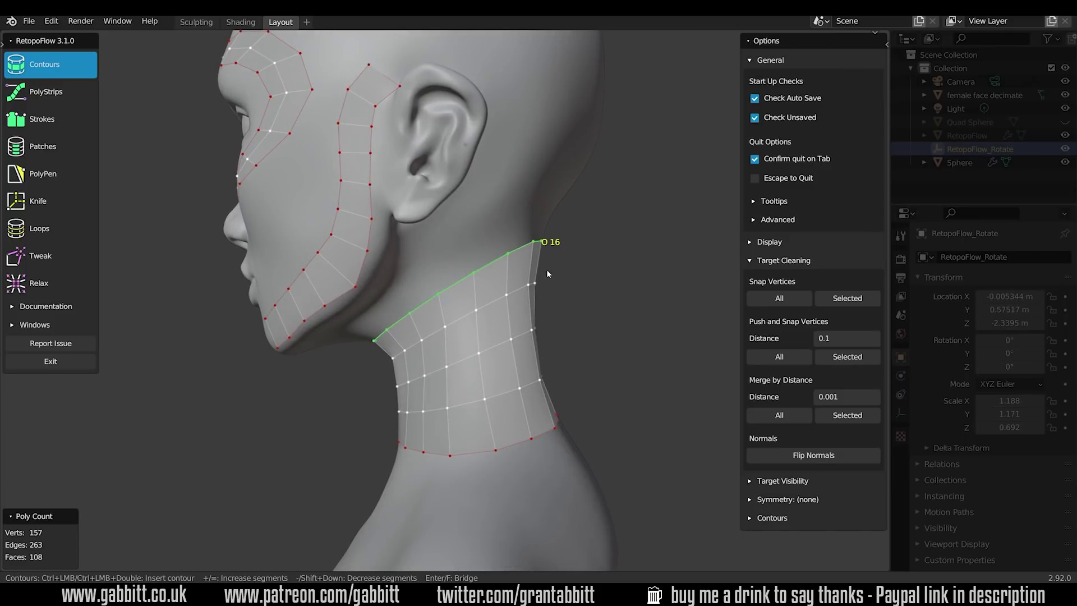
middle_drag(547, 273, 589, 266)
Relax the quads of the neck mesh, the band around the eye and the ear end of the jaw strip.
click(39, 283)
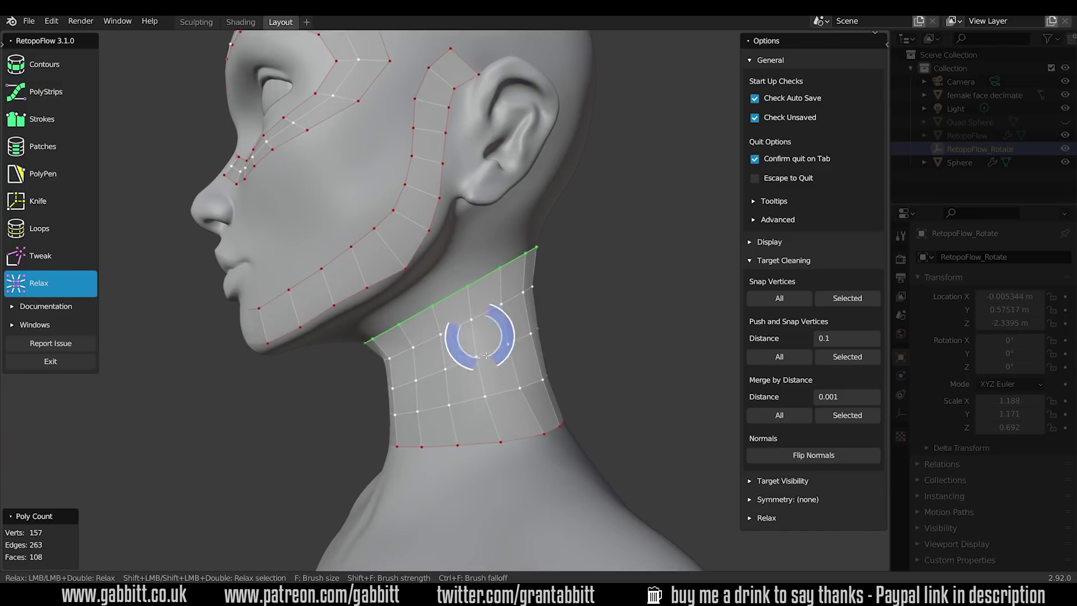
mouse_move(445, 312)
middle_down()
mouse_move(409, 234)
mouse_move(361, 205)
middle_up()
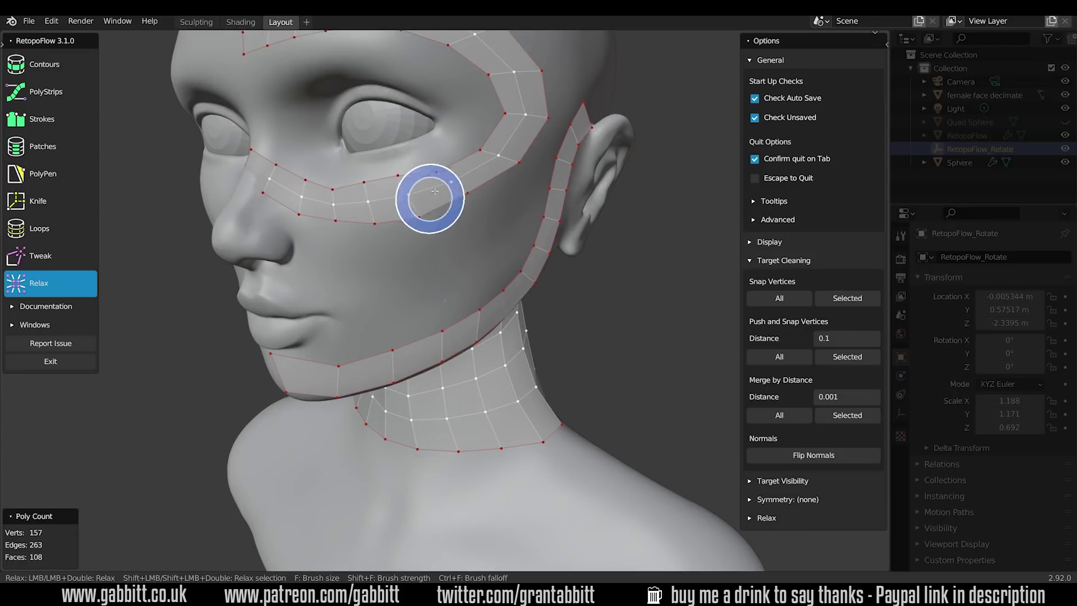
mouse_move(435, 191)
mouse_down()
mouse_move(481, 174)
mouse_move(361, 202)
mouse_move(293, 193)
mouse_move(390, 207)
mouse_up()
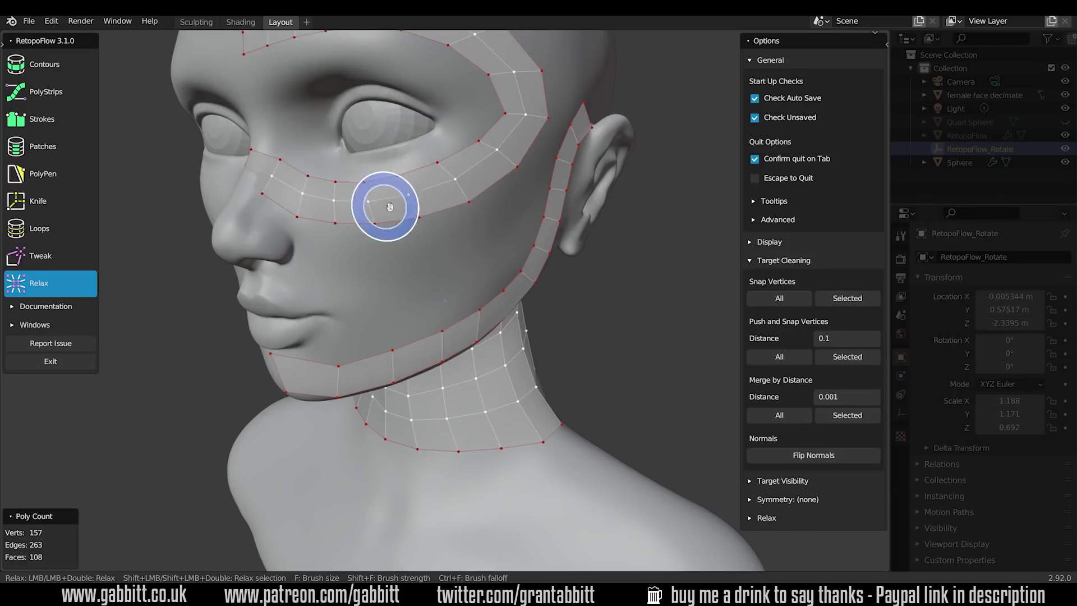
middle_drag(390, 207, 409, 151)
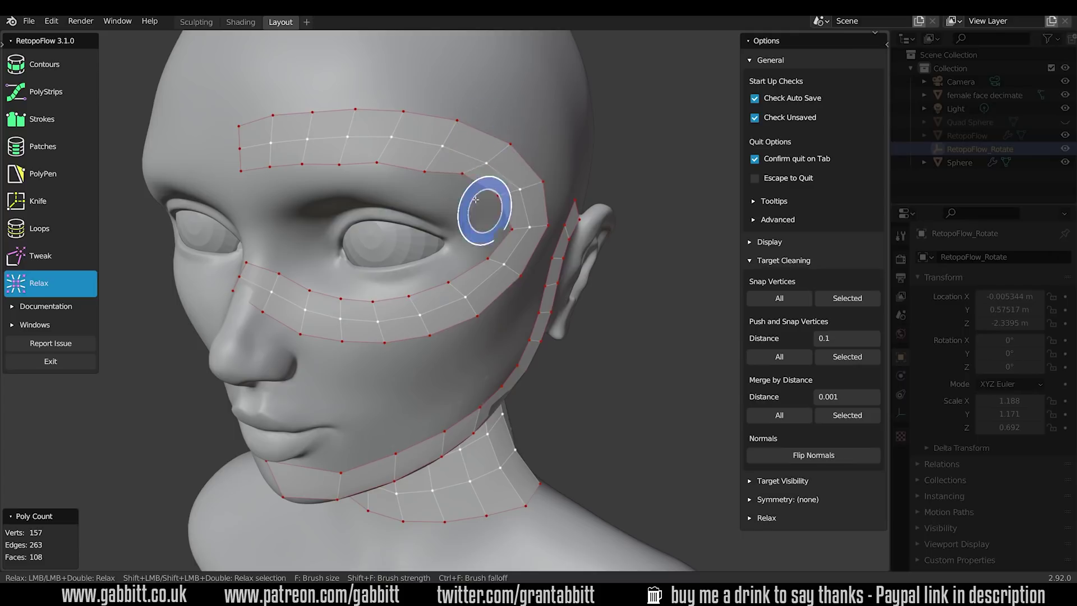
mouse_move(475, 199)
mouse_down()
mouse_move(493, 197)
mouse_move(505, 228)
mouse_move(541, 173)
mouse_move(534, 230)
mouse_up()
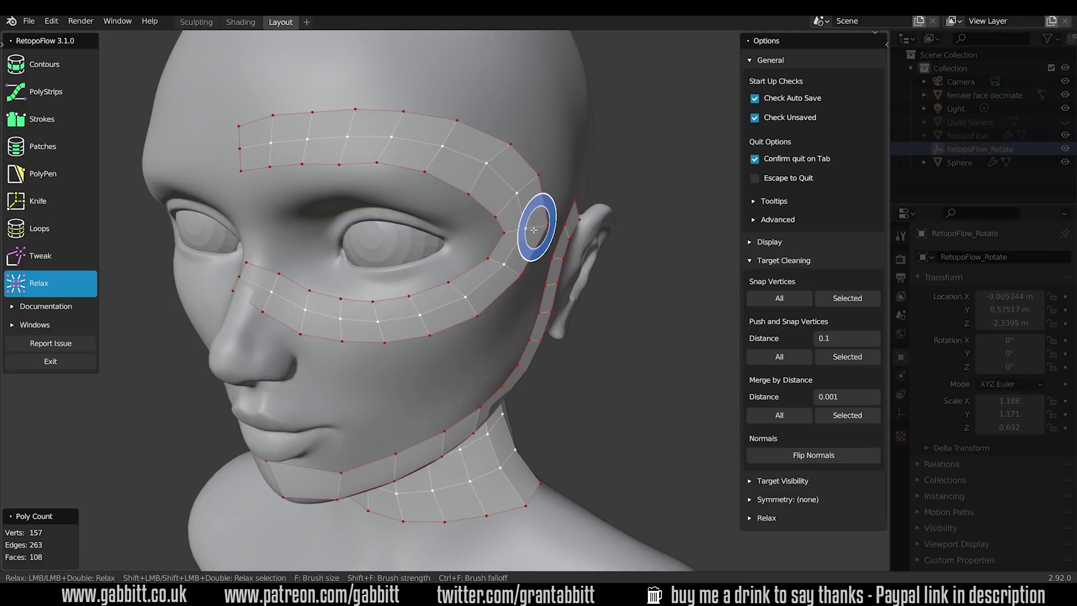
mouse_move(510, 137)
middle_down()
mouse_move(504, 209)
mouse_move(544, 225)
mouse_move(381, 246)
mouse_move(421, 228)
middle_up()
scroll(529, 225, down, 6)
scroll(464, 255, up, 5)
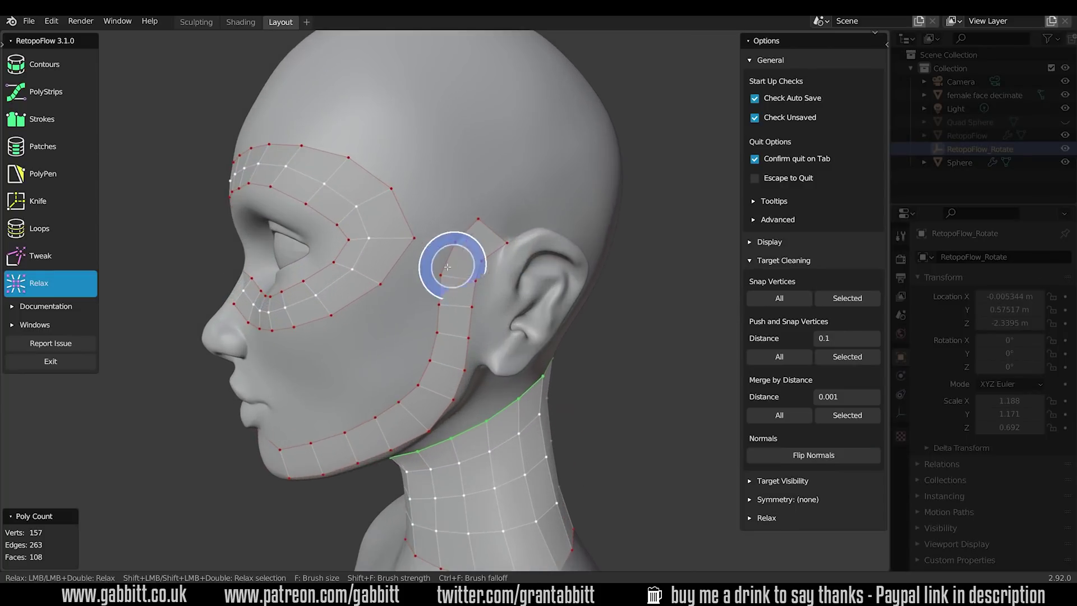
middle_drag(447, 267, 455, 269)
Insert edge loops along and across the eye band with the Loops tool and even out its quads with Relax.
click(46, 230)
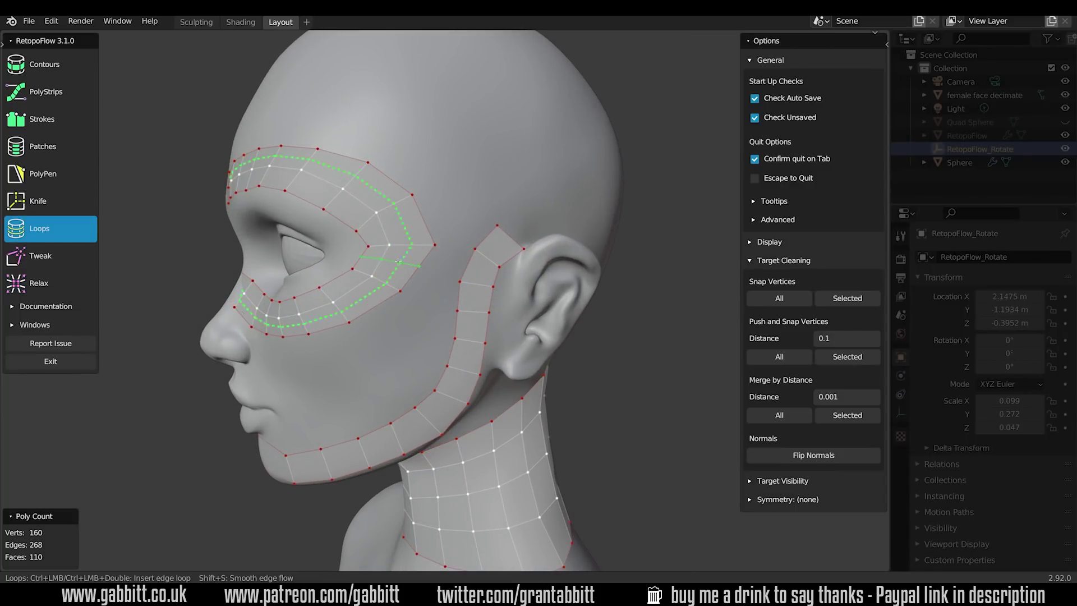
ctrl+click(384, 201)
middle_drag(400, 196, 426, 196)
click(39, 283)
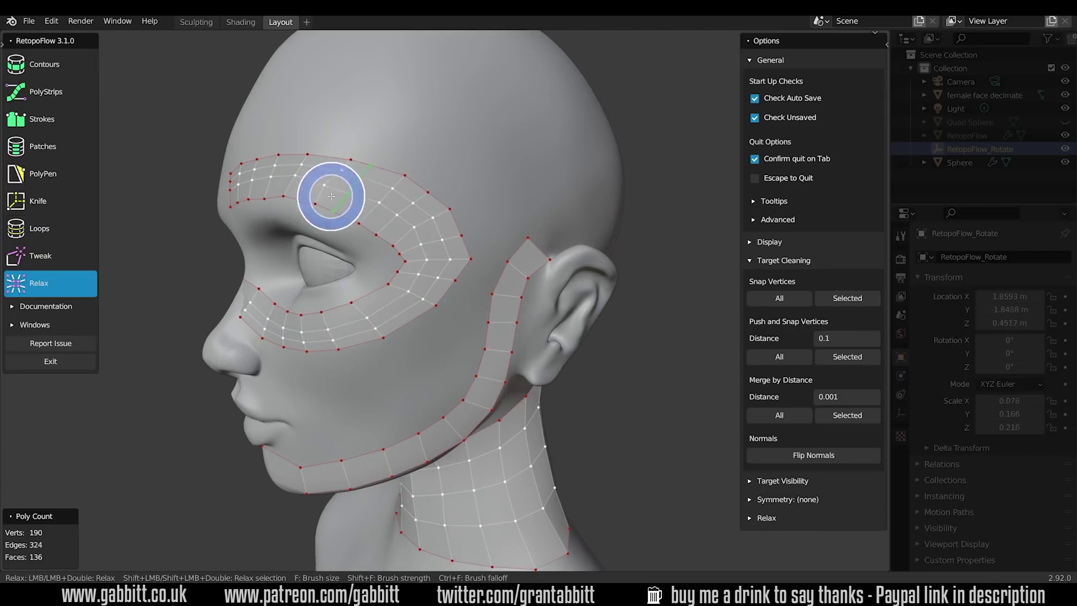
mouse_move(347, 161)
mouse_down()
mouse_move(426, 180)
mouse_move(435, 211)
mouse_move(301, 163)
mouse_move(391, 159)
mouse_up()
middle_drag(391, 159, 421, 150)
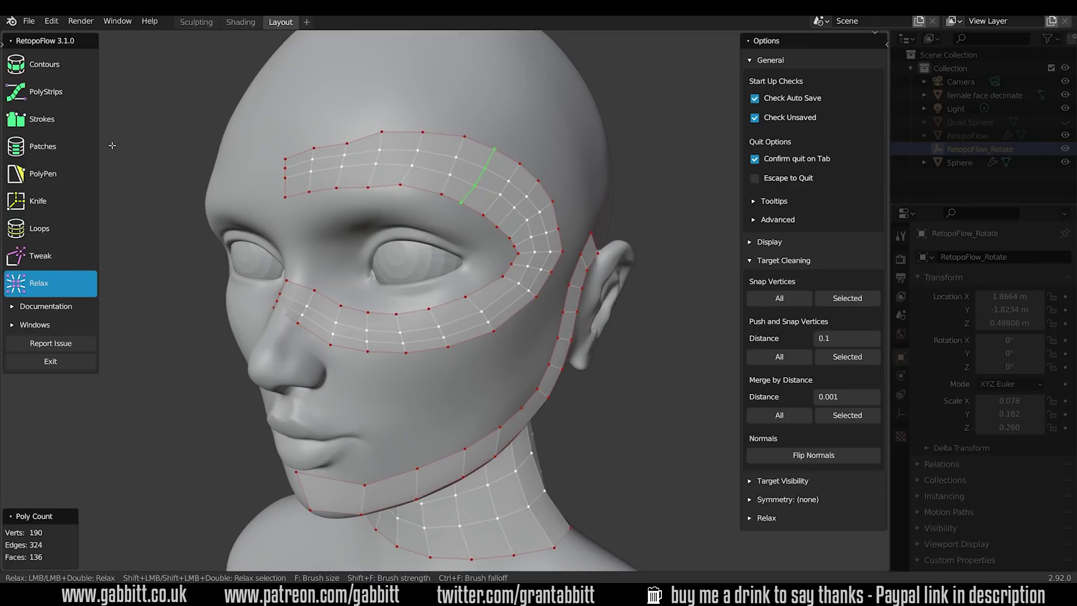
Draw a 24-segment Strokes curve outside the eye band, from the forehead around the temple and cheek to the nose.
click(42, 119)
middle_drag(253, 140, 297, 167)
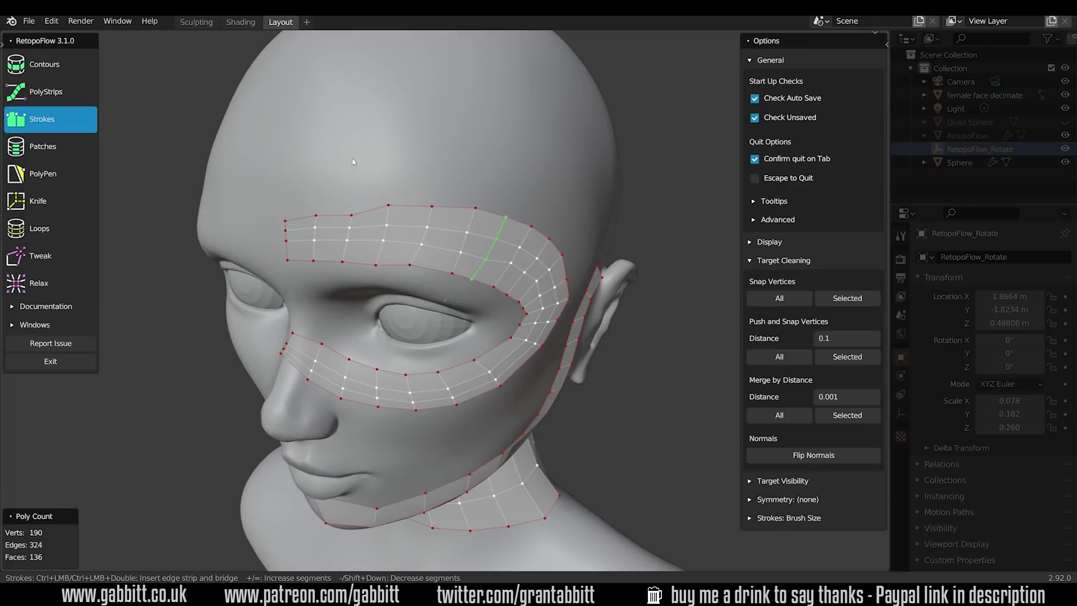
mouse_move(298, 167)
mouse_down()
mouse_move(488, 132)
mouse_move(591, 234)
mouse_up()
mouse_move(517, 398)
mouse_down()
mouse_move(384, 428)
mouse_move(266, 394)
mouse_up()
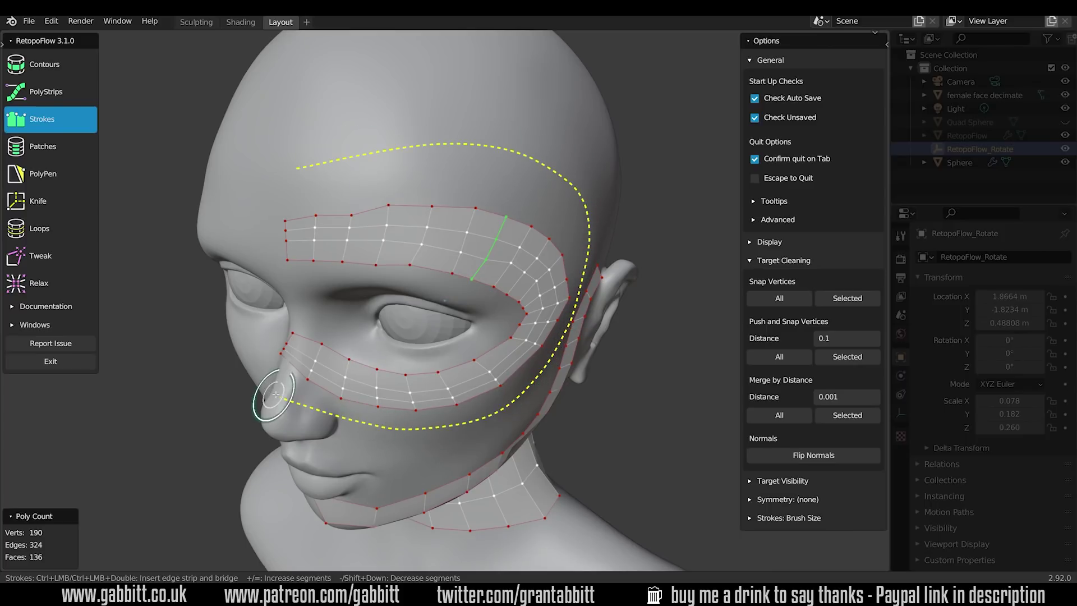
middle_drag(266, 393, 540, 281)
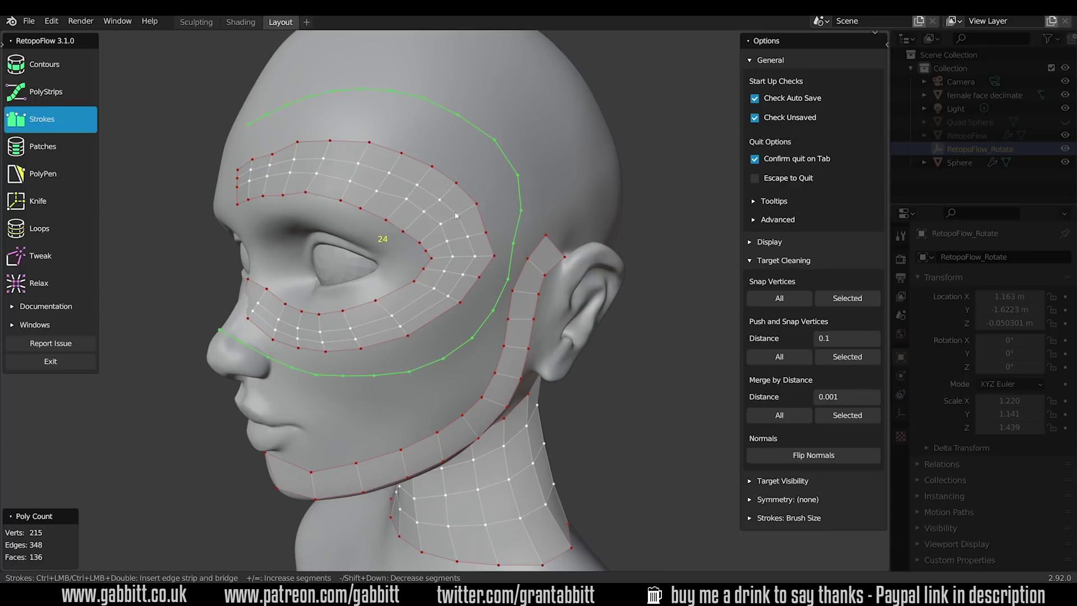
Select an outer edge of the eye band and the facing edge of the outer curve near the temple, and switch to PolyPen.
middle_drag(456, 214, 503, 233)
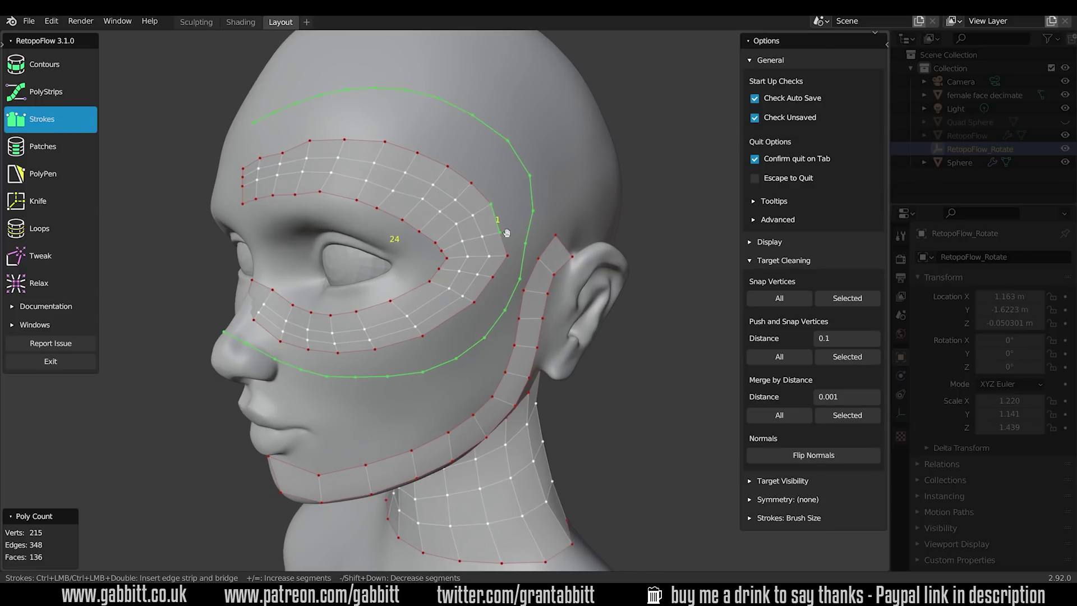
click(504, 240)
middle_drag(579, 238, 449, 206)
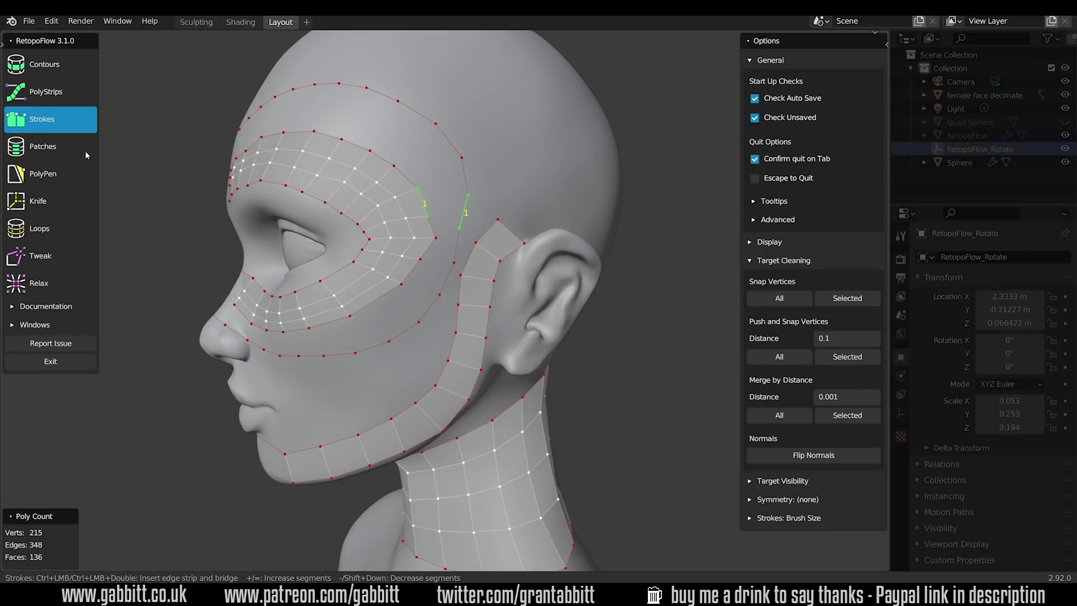
click(68, 174)
drag(426, 211, 413, 207)
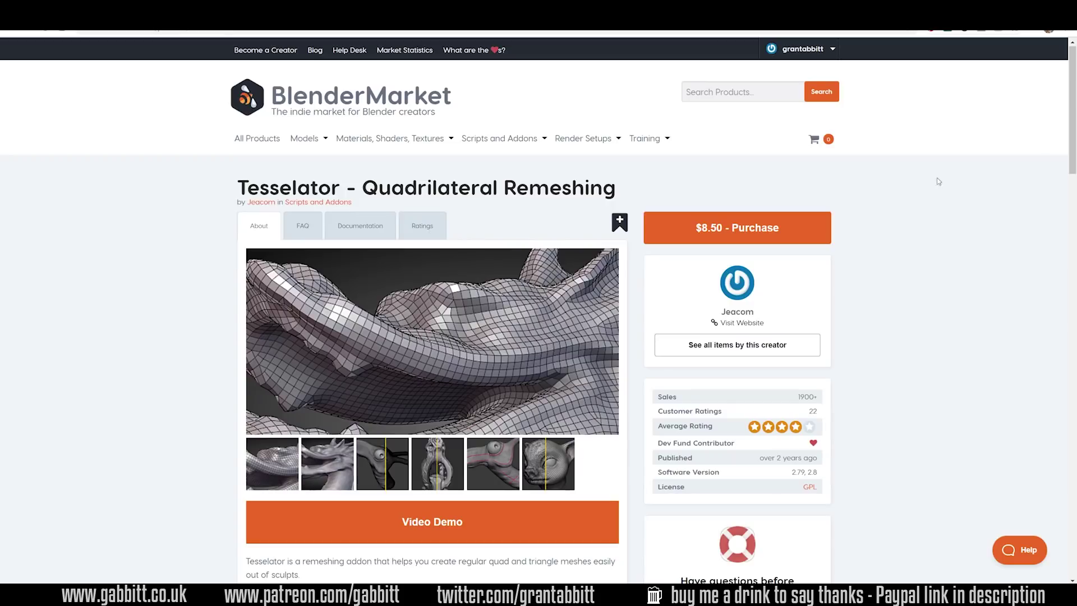
Switch to the Tesselator page on Blender Market and examine its description and demo video.
drag(1072, 130, 1069, 161)
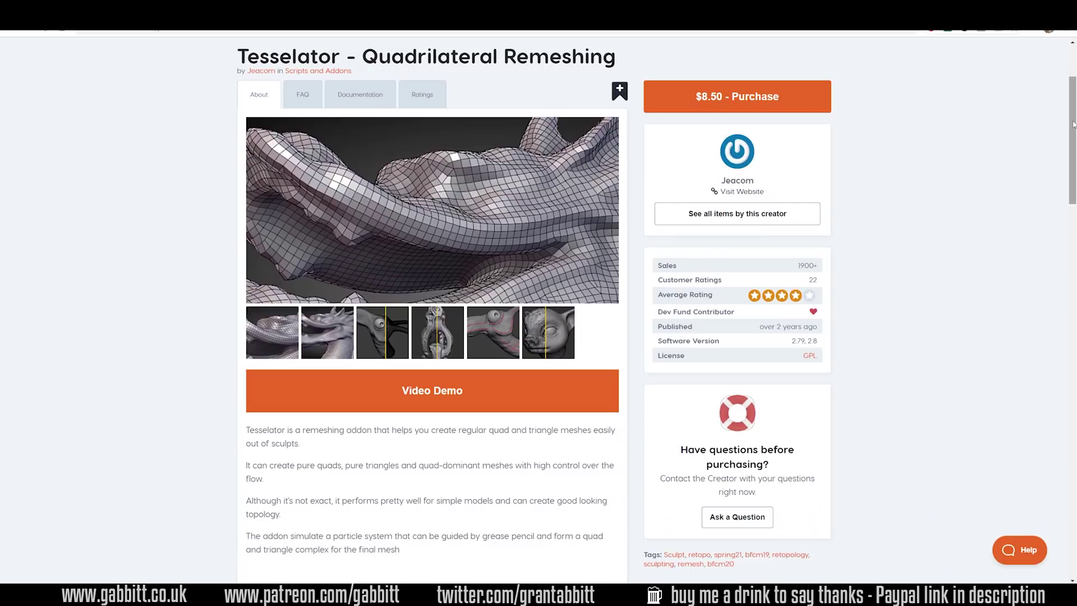
drag(1074, 124, 1075, 240)
click(433, 324)
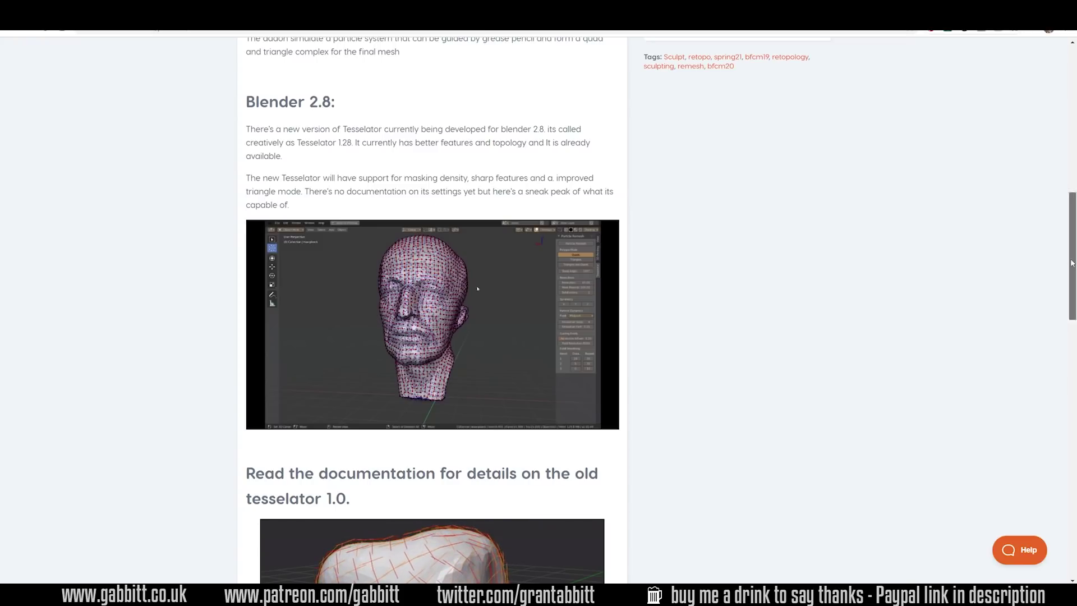
scroll(1067, 267, down, 2)
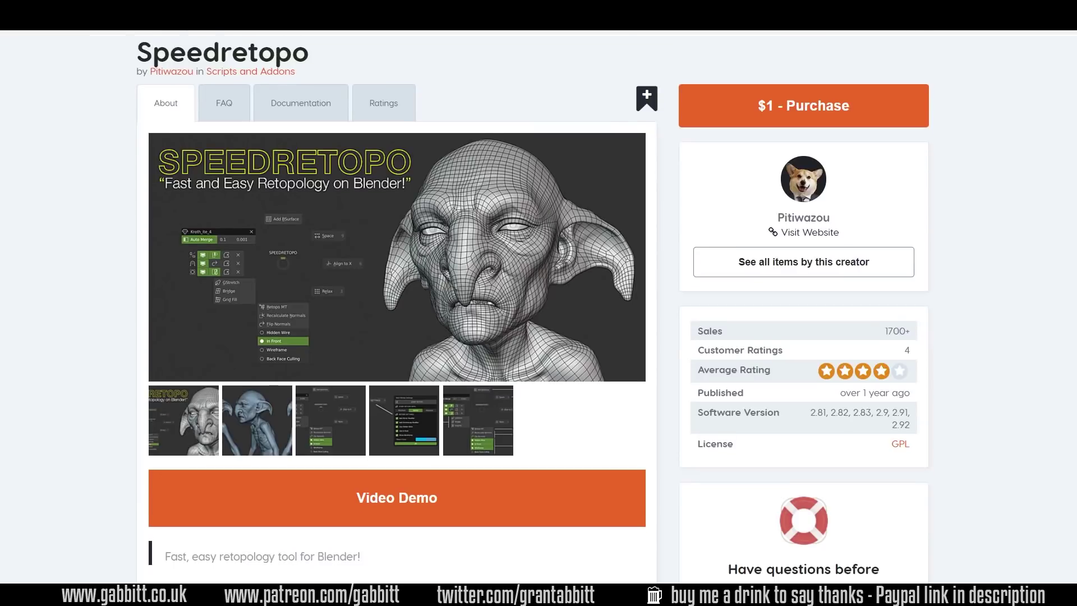
Examine the SpeedRetopo add-on page on Blender Market and play its demo video.
scroll(397, 307, down, 5)
scroll(396, 307, down, 4)
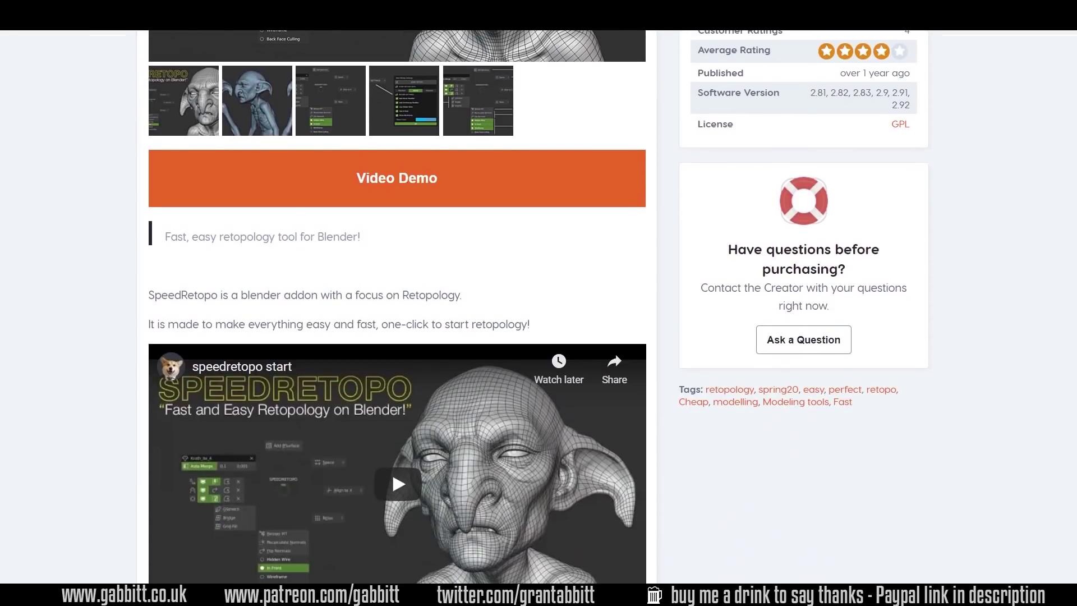
click(398, 321)
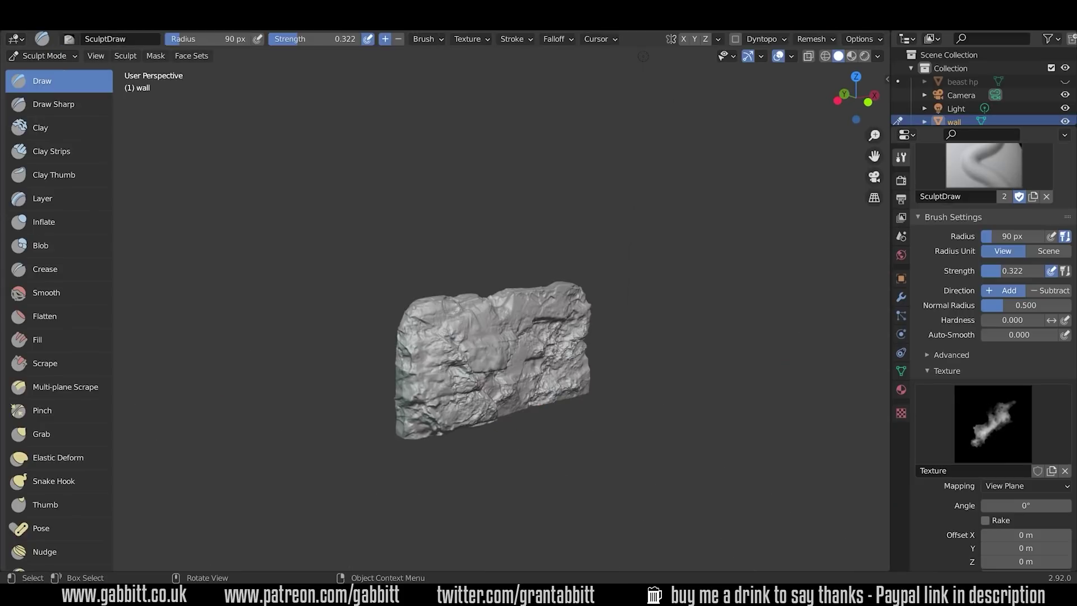
Return to Blender, put the wall sculpt in Object Mode and open its voxel Remesh settings.
click(828, 41)
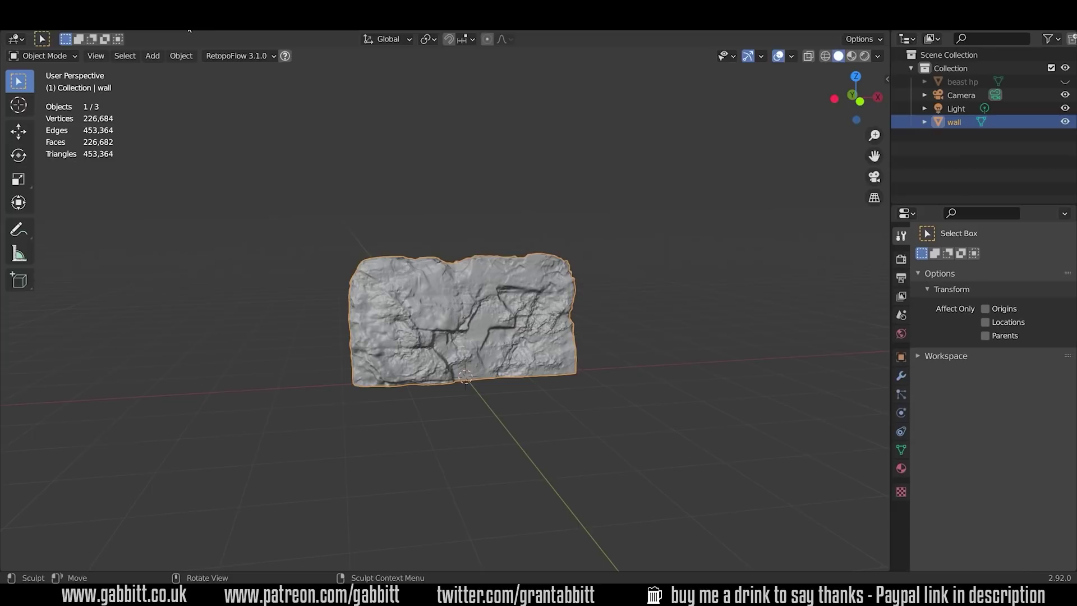
click(901, 449)
click(940, 512)
scroll(978, 443, down, 3)
scroll(980, 446, down, 2)
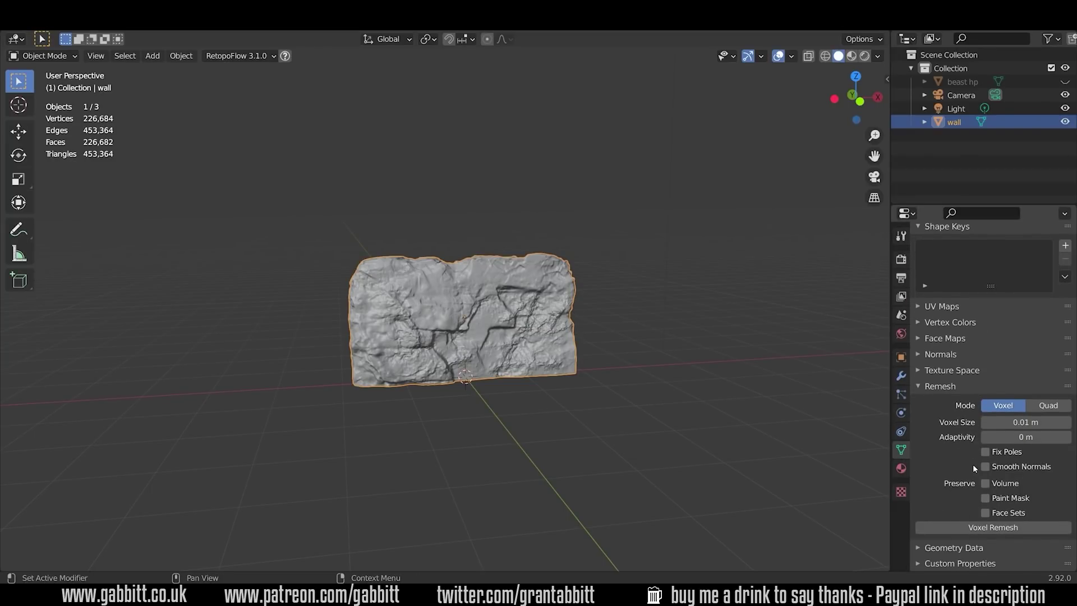
Duplicate the wall beside the original and voxel-remesh the copy with a voxel size of 0.1 m.
middle_drag(622, 401, 554, 395)
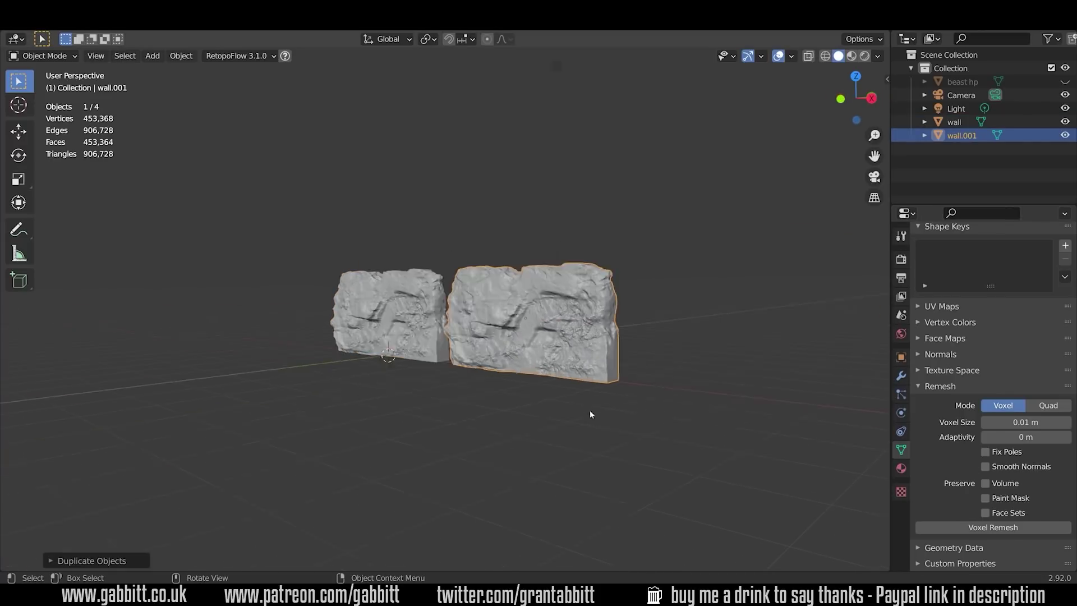
middle_drag(590, 414, 591, 332)
click(1026, 422)
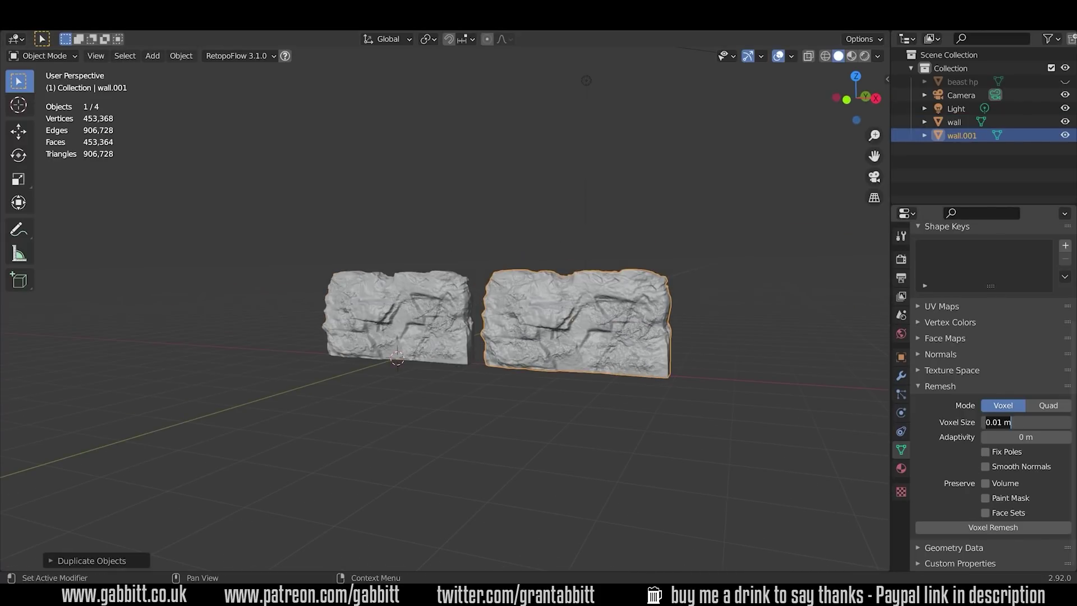
key(Return)
click(993, 527)
scroll(698, 386, up, 3)
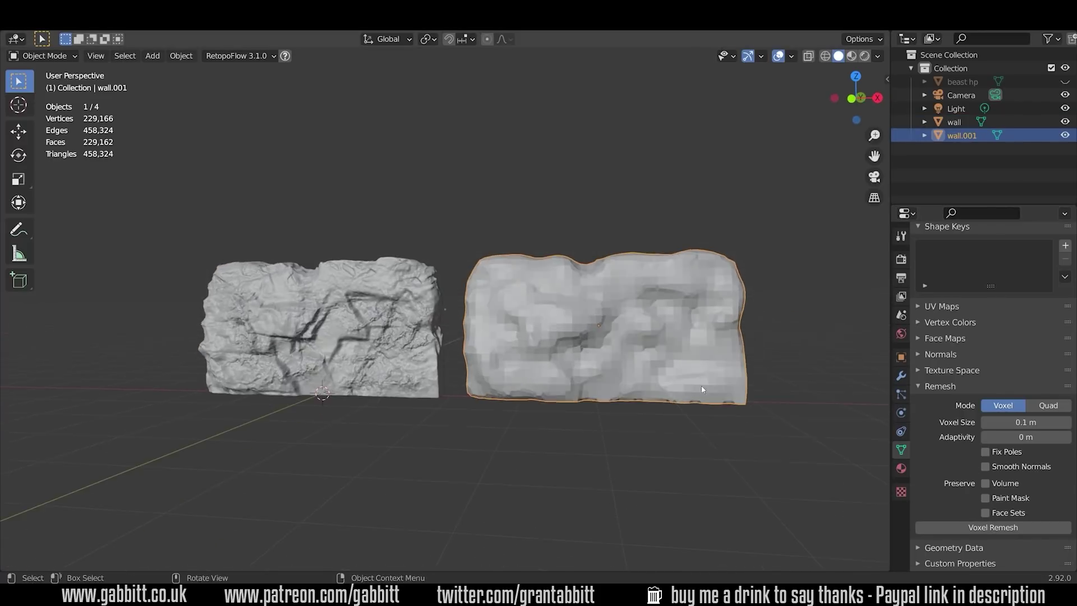
key(Tab)
key(Tab)
middle_drag(312, 315, 252, 269)
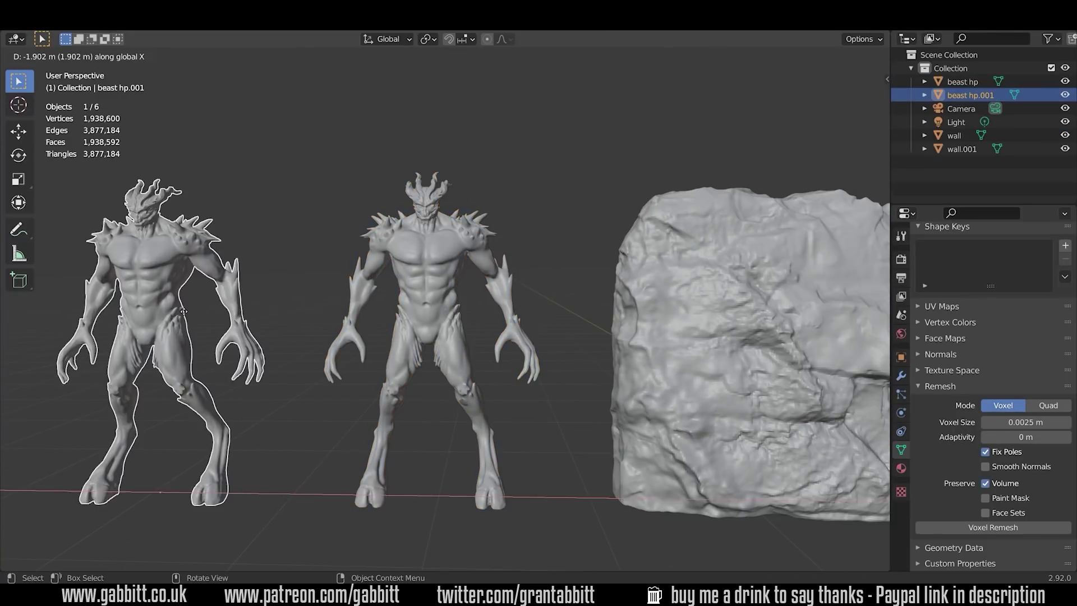
Unhide the beast sculpt, duplicate it, and voxel-remesh one version at 0.1 m with Fix Poles and Preserve Volume enabled.
click(1025, 422)
text(0.1)
key(Return)
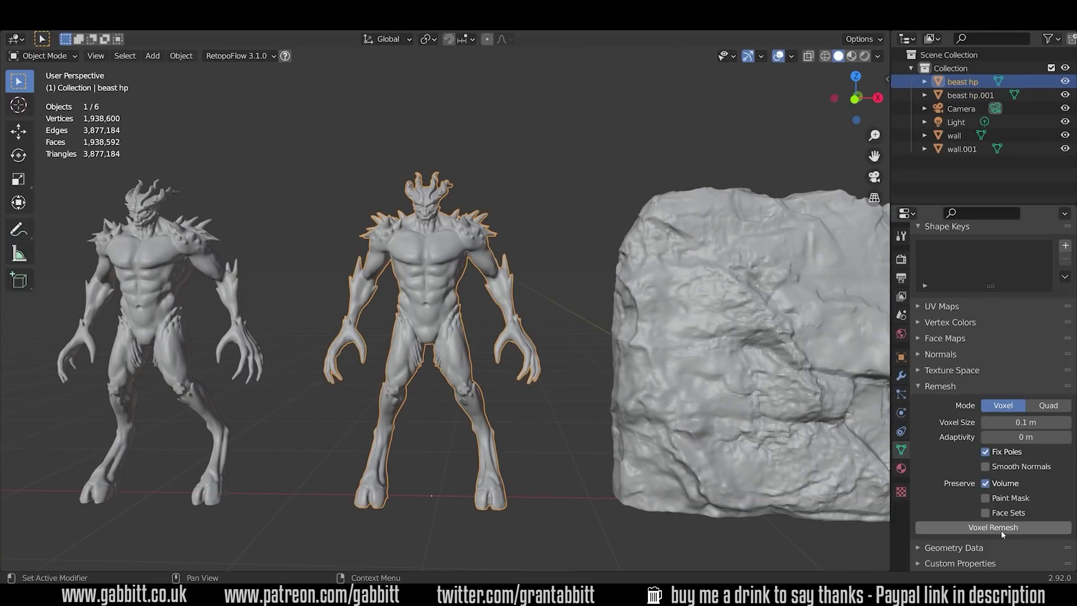
click(1001, 527)
middle_drag(505, 392, 477, 352)
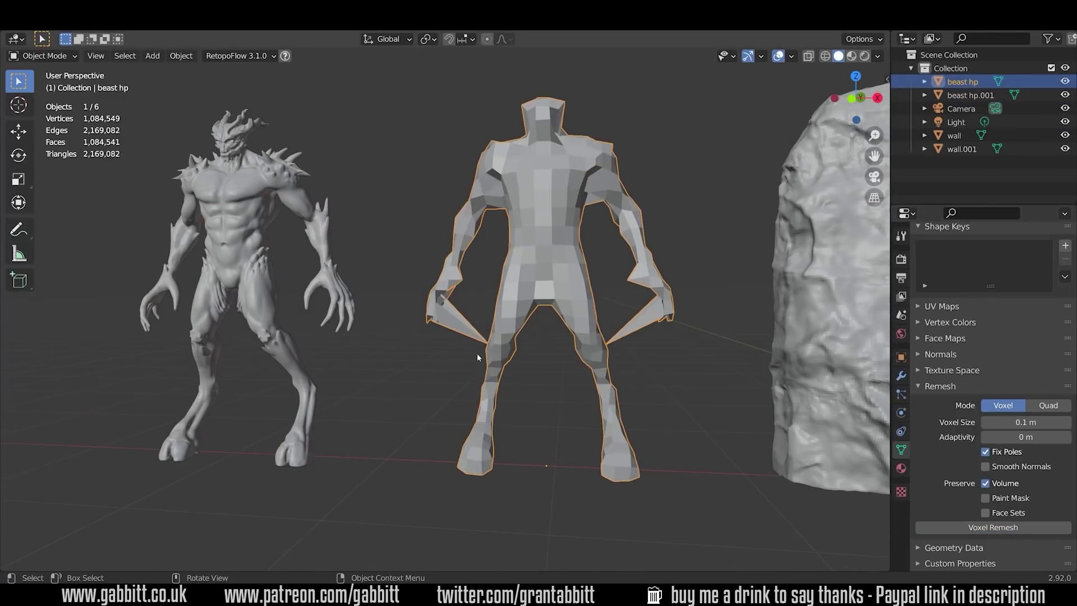
Compare the detail kept in the remeshed beast and wall against their high-resolution originals.
middle_drag(582, 221, 389, 340)
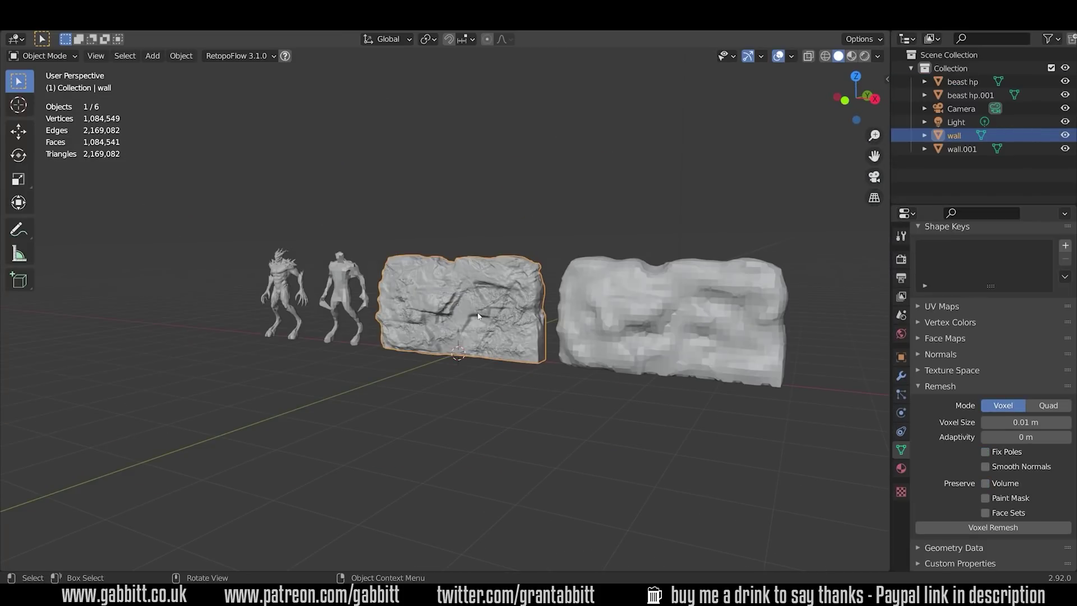
scroll(617, 332, up, 8)
shift+middle_drag(342, 312, 549, 322)
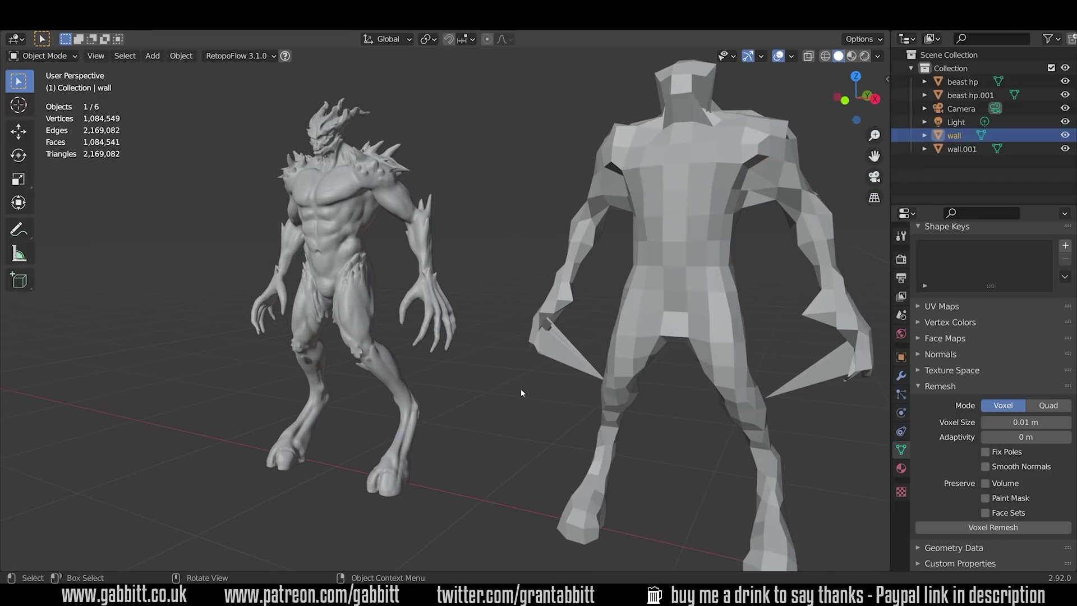
scroll(751, 363, down, 6)
middle_drag(752, 364, 556, 331)
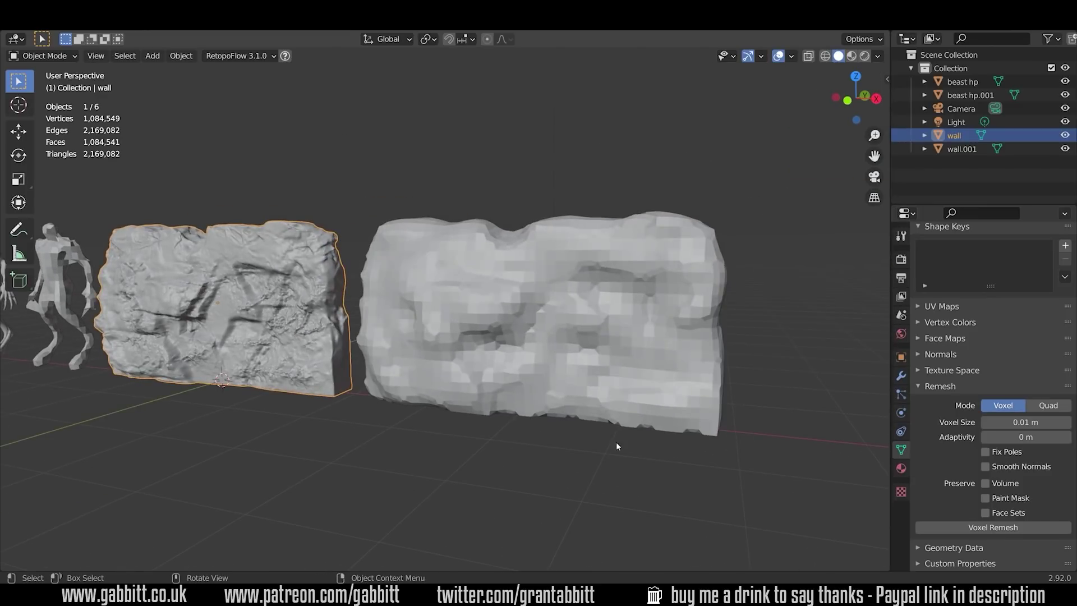